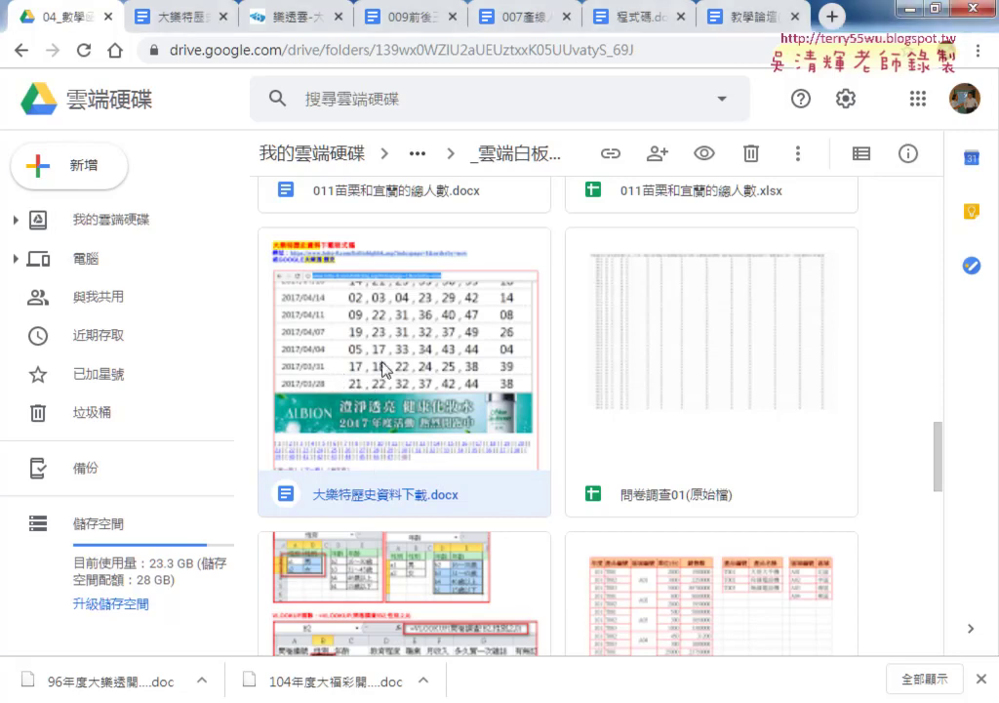
- Open 大樂特歷史資料下載.docx and follow its lotto-8.com link to the 大樂透 results page
double_click(382, 368)
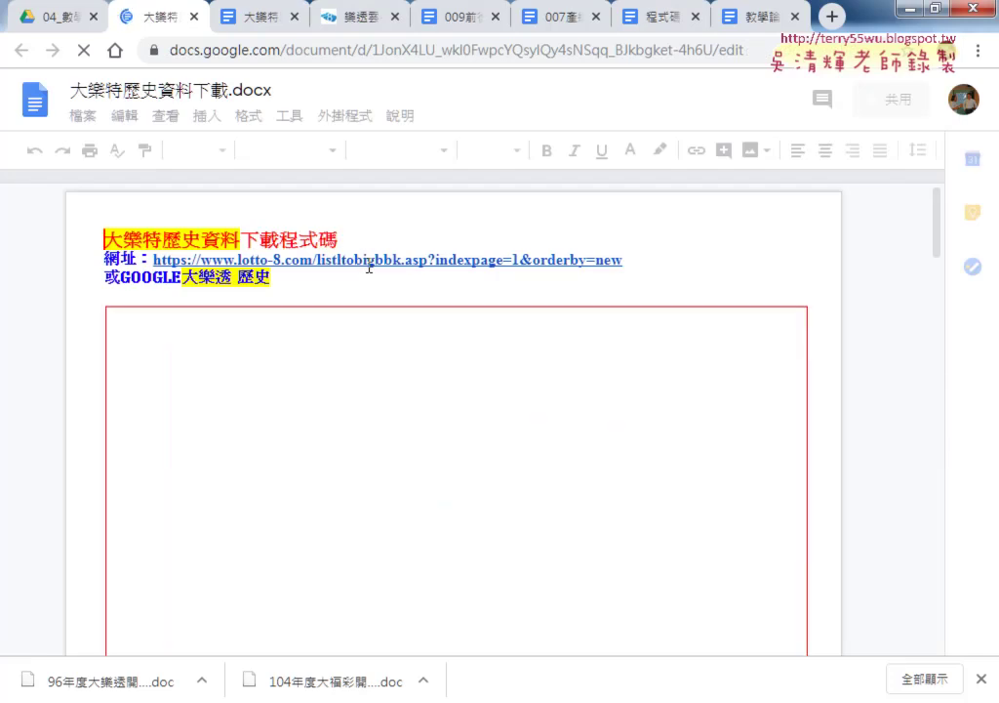
left_click(369, 261)
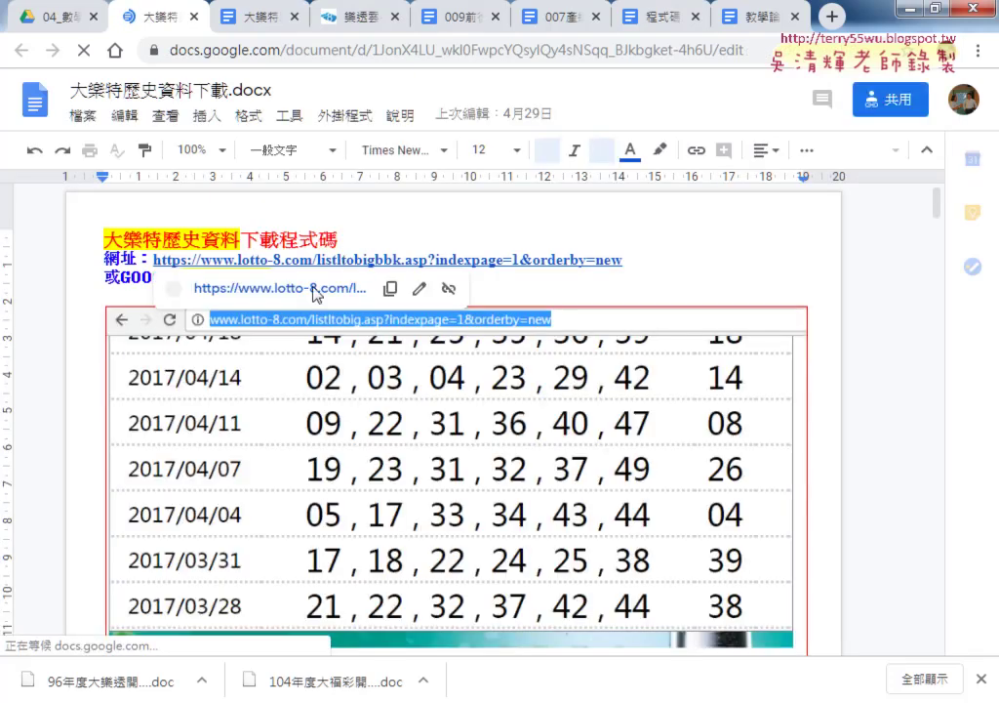
left_click(322, 227)
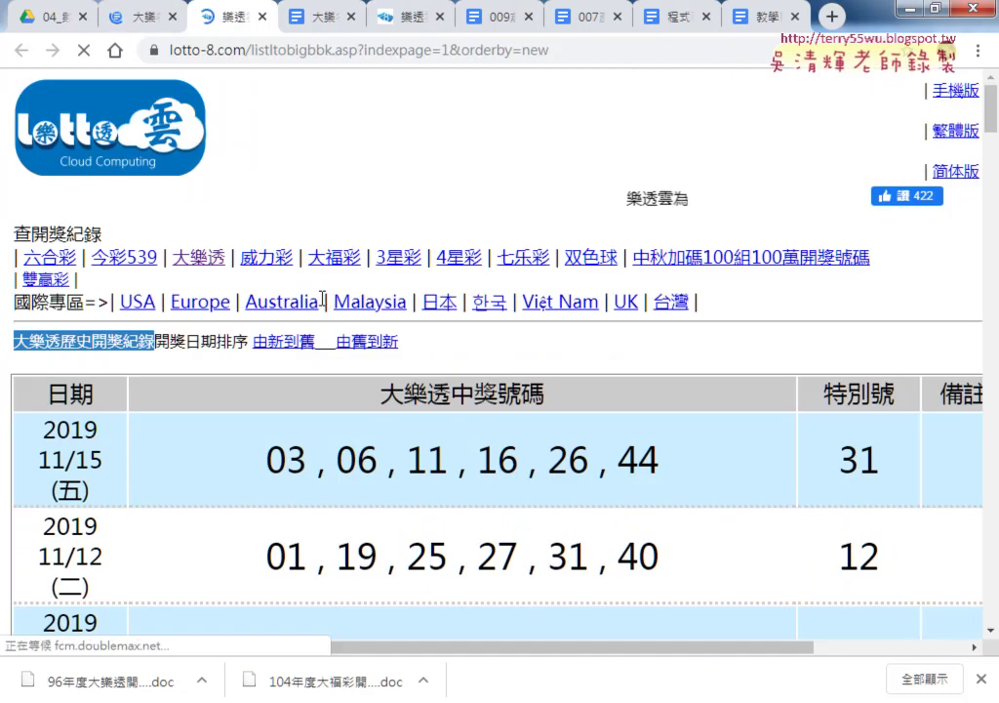
- Select the first draw's date, its special number 31 and its six winning numbers in the results table
scroll(295, 311, "down", 1)
scroll(296, 312, "down", 1)
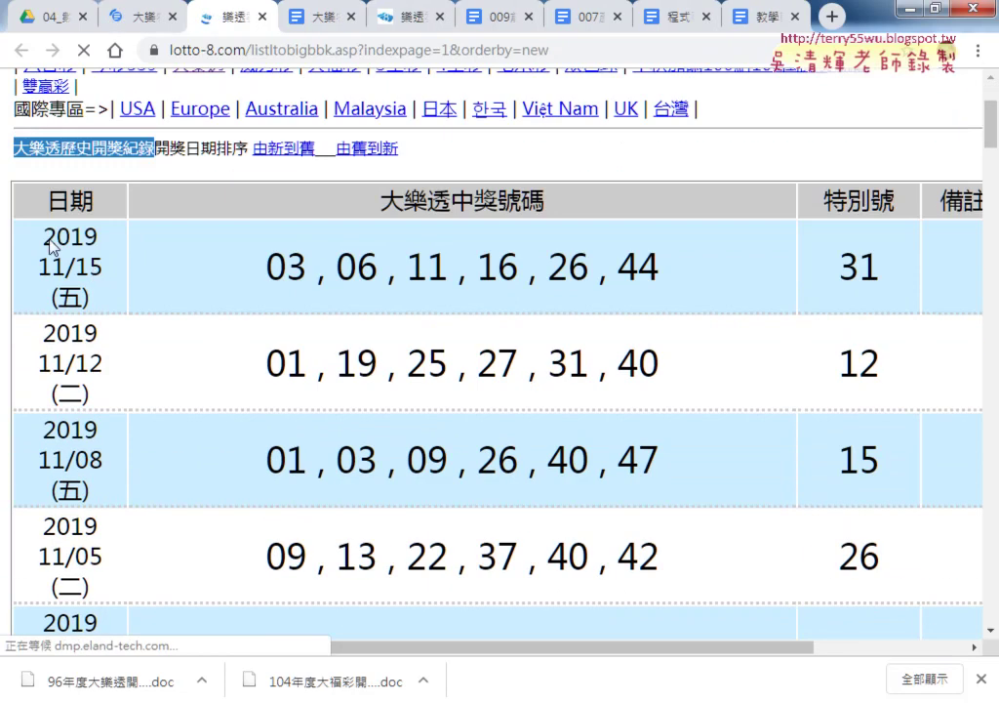
mouse_move(44, 237)
left_mouse_down()
mouse_move(86, 239)
mouse_move(115, 283)
left_mouse_up()
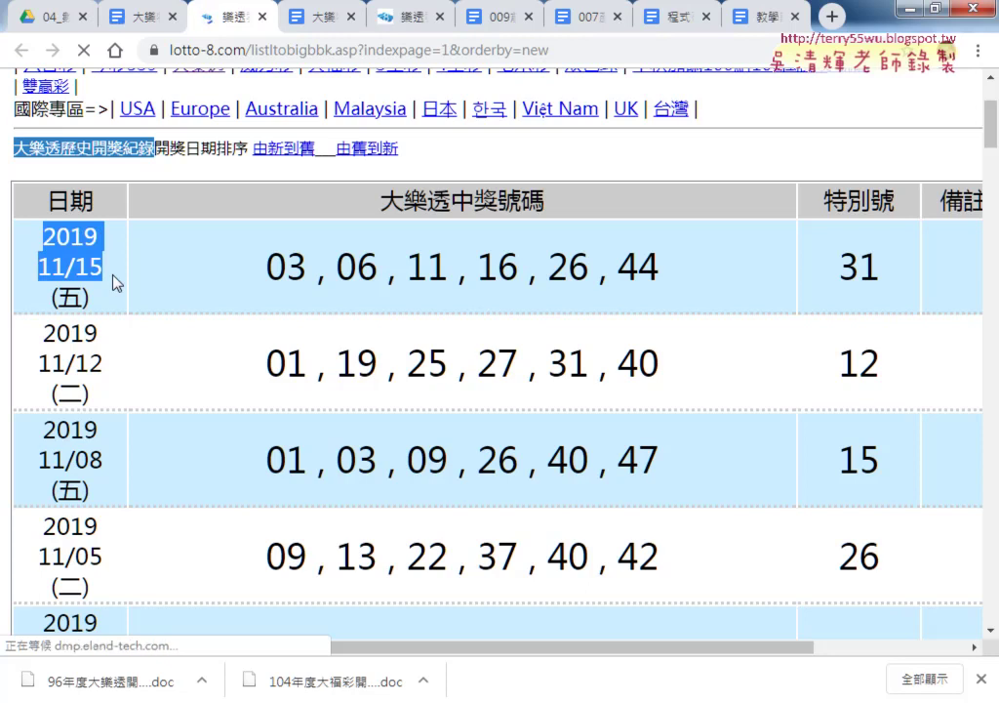
left_click_drag(115, 283, 116, 306)
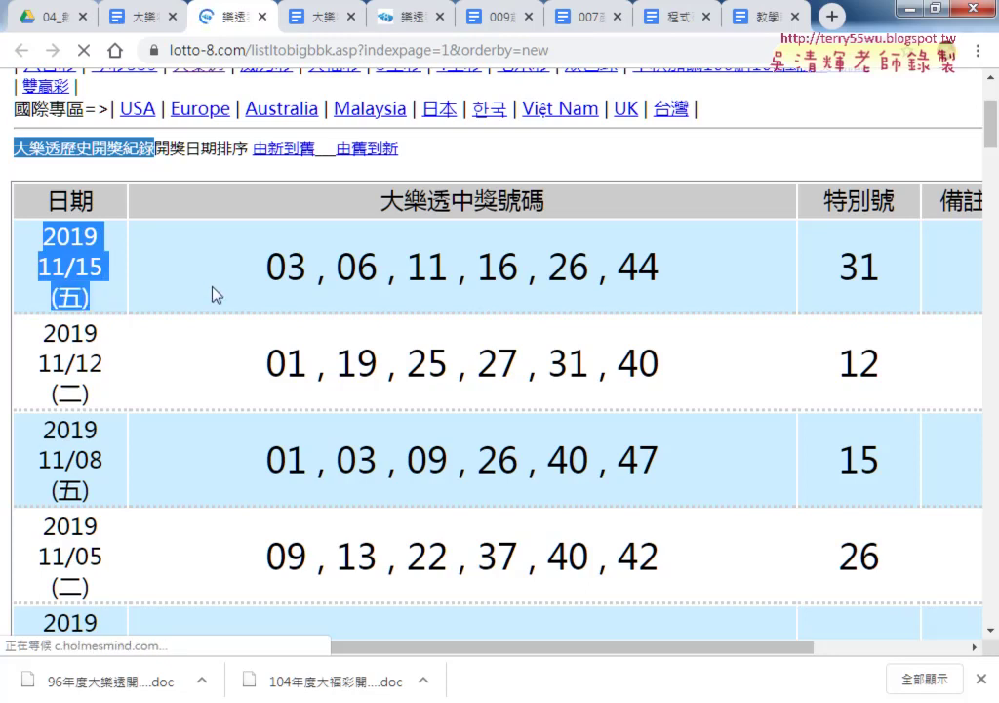
left_click_drag(255, 265, 899, 278)
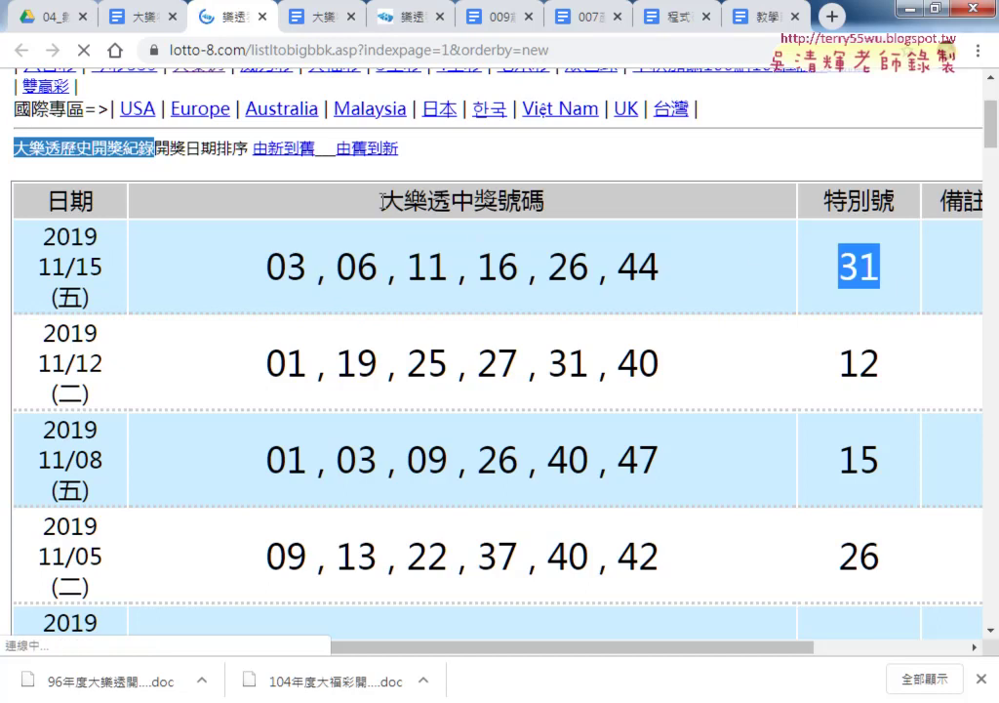
left_click_drag(380, 201, 449, 201)
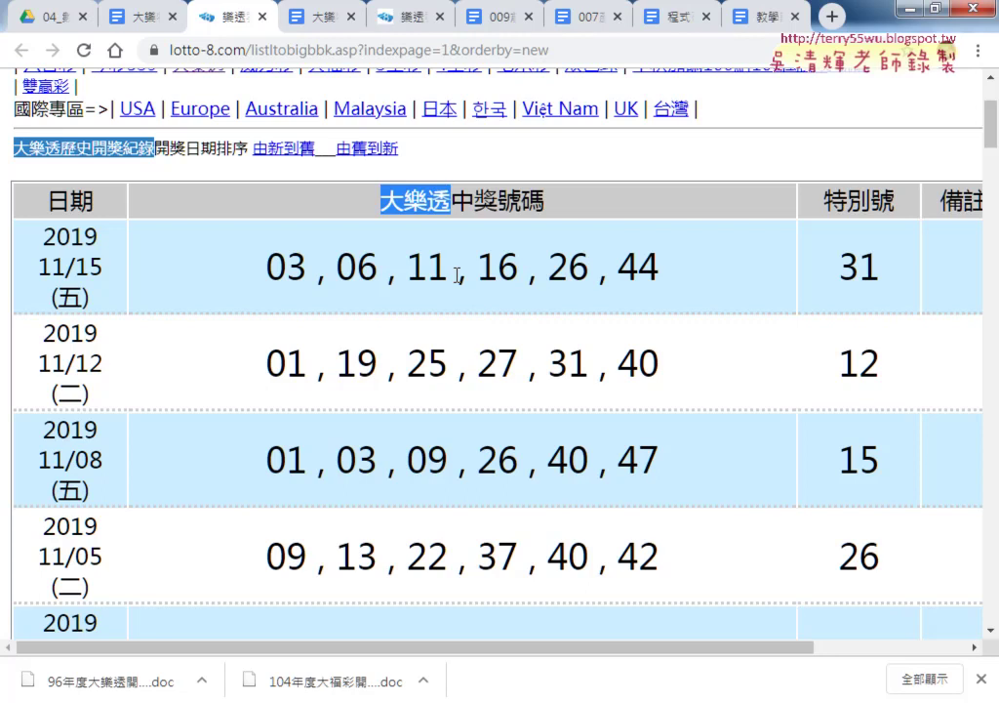
left_click_drag(265, 265, 686, 283)
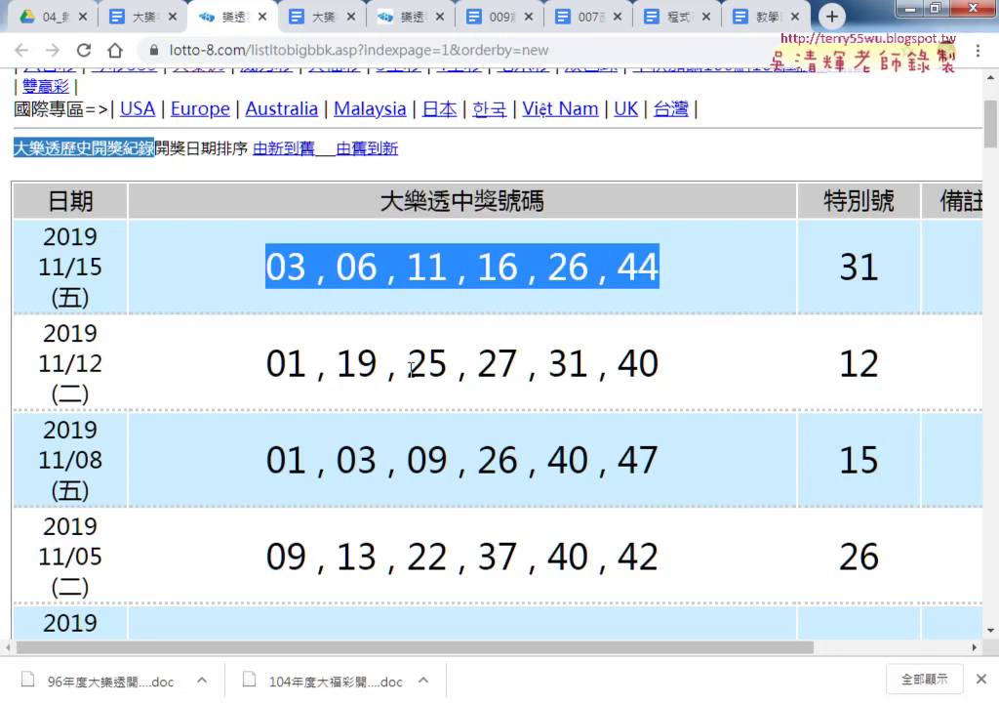
- Go to page 2 of the draw history, which begins with the 2019/08/02 draw
scroll(389, 375, "down", 3)
scroll(390, 375, "down", 6)
scroll(389, 374, "down", 4)
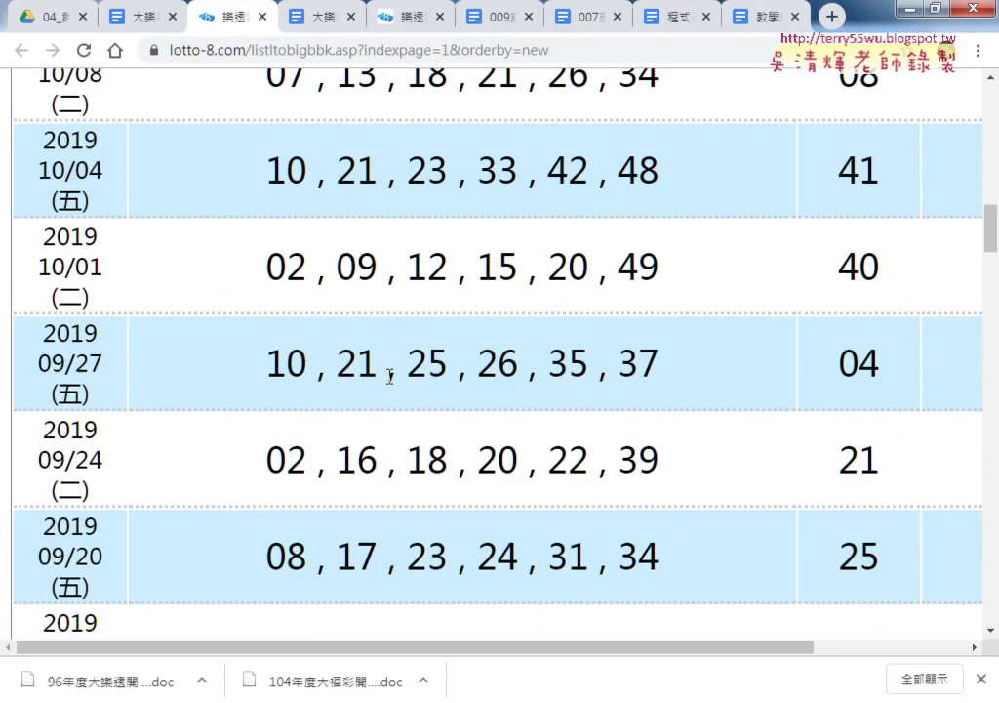
scroll(389, 374, "down", 8)
scroll(390, 375, "down", 5)
scroll(390, 375, "down", 10)
scroll(389, 375, "up", 1)
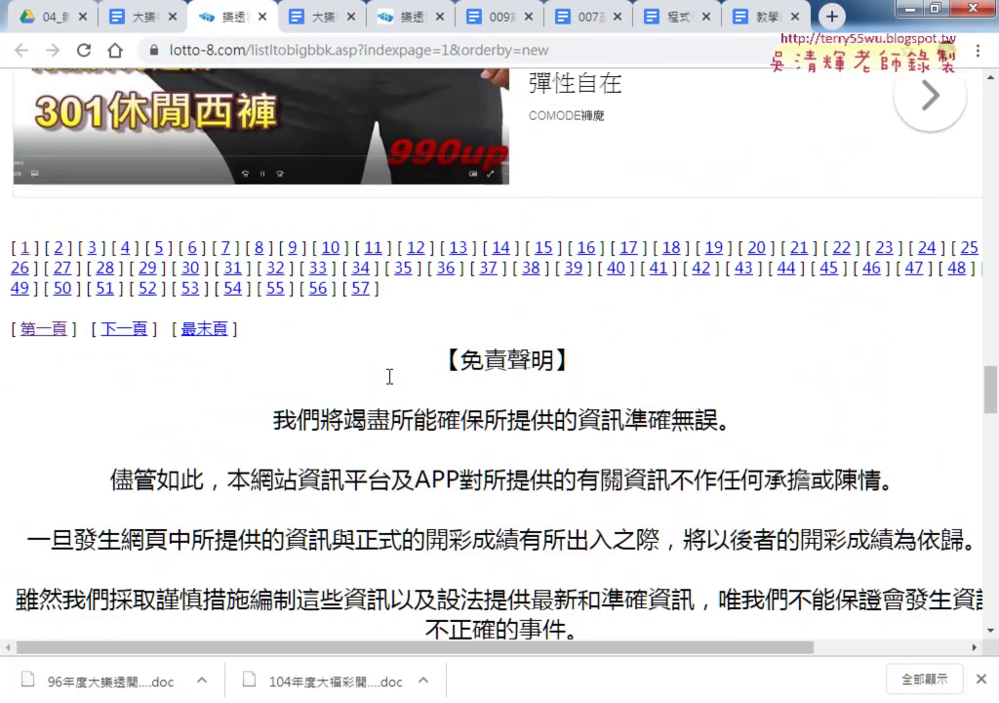
left_click_drag(10, 252, 383, 304)
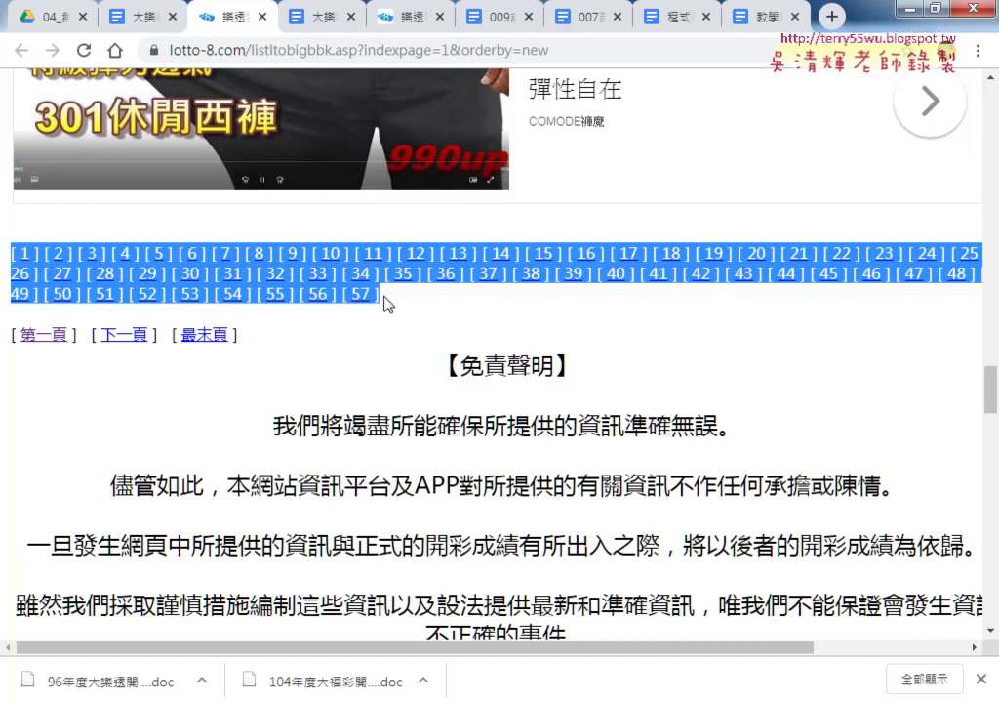
left_click(59, 259)
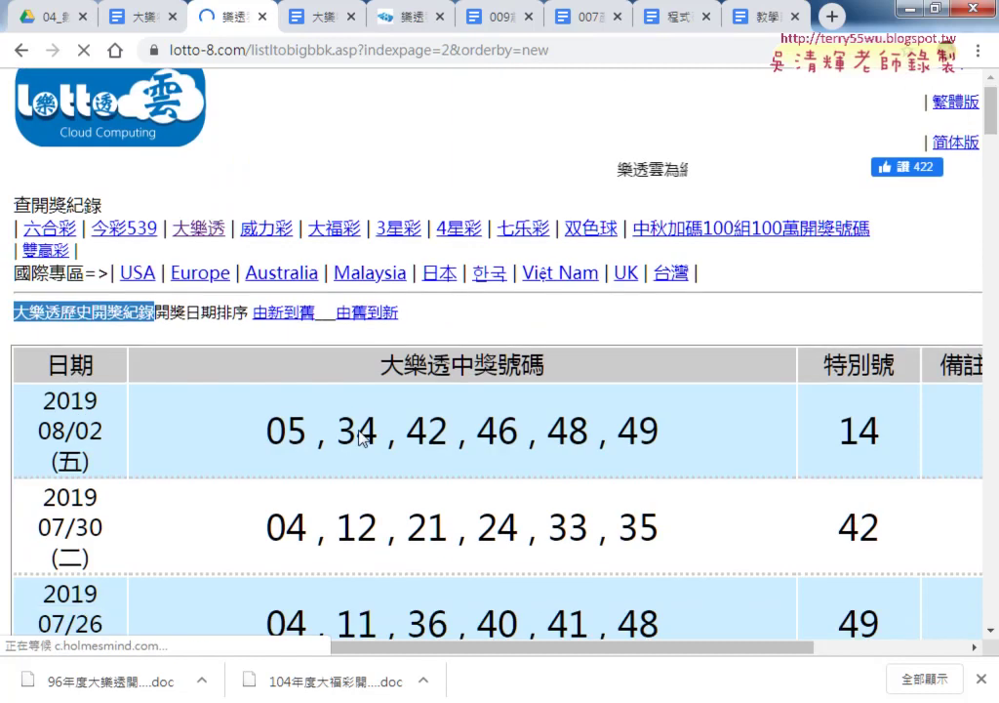
scroll(361, 438, "down", 5)
scroll(361, 437, "up", 2)
scroll(361, 437, "up", 1)
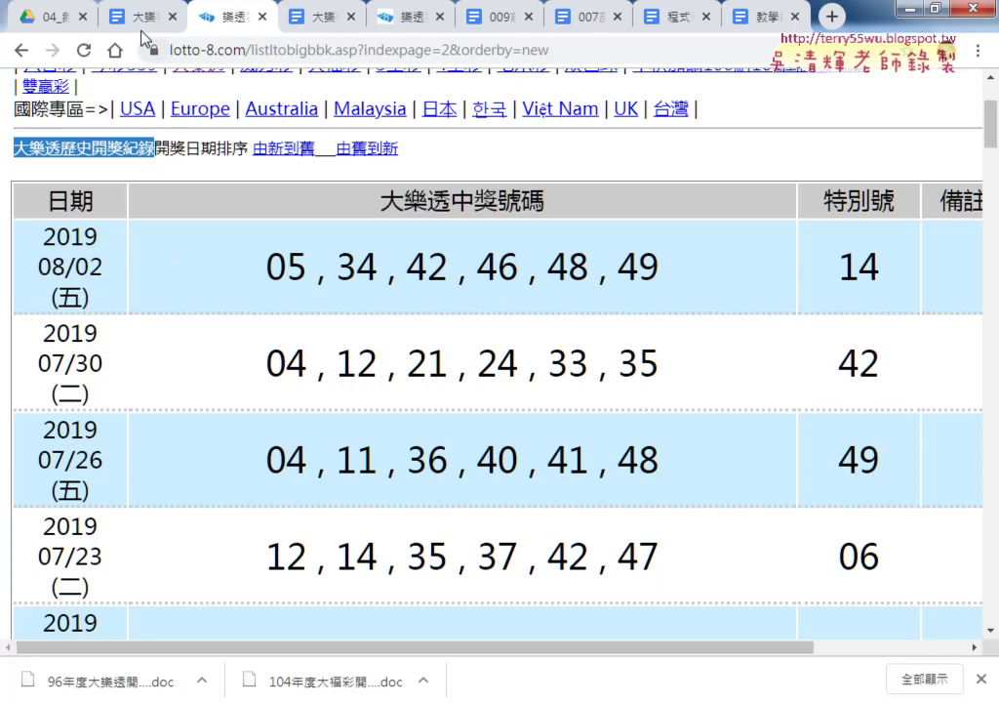
- Back in the tutorial document, locate the 資料的從WEB功能 web-import heading
left_click(112, 22)
scroll(306, 393, "down", 5)
scroll(305, 393, "down", 1)
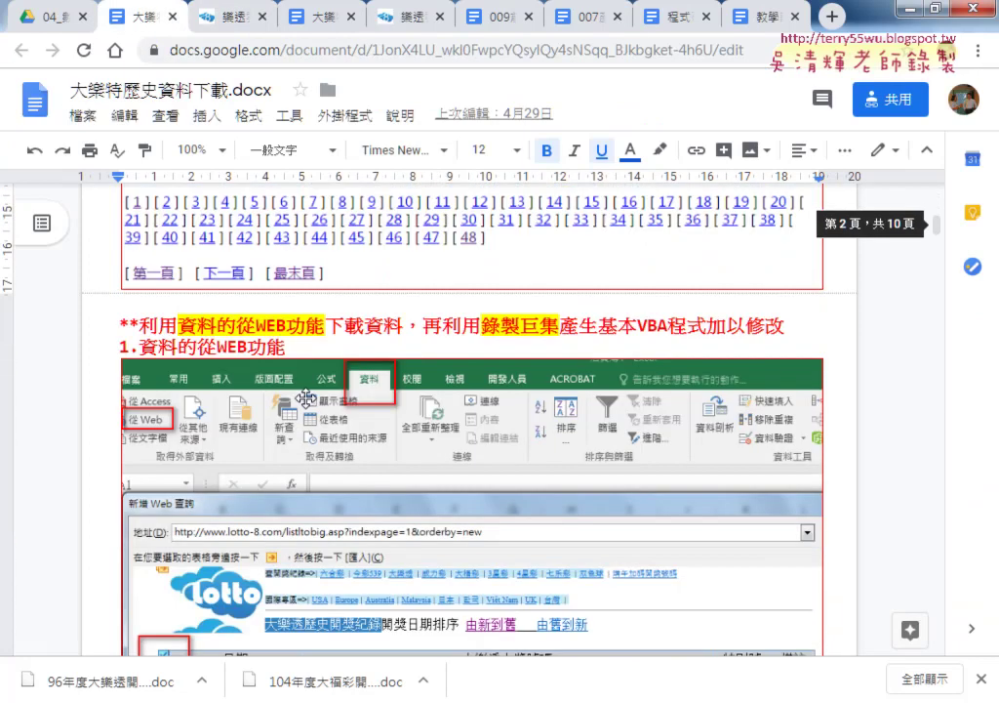
scroll(306, 395, "down", 4)
scroll(306, 397, "down", 2)
scroll(306, 397, "down", 3)
scroll(305, 395, "up", 5)
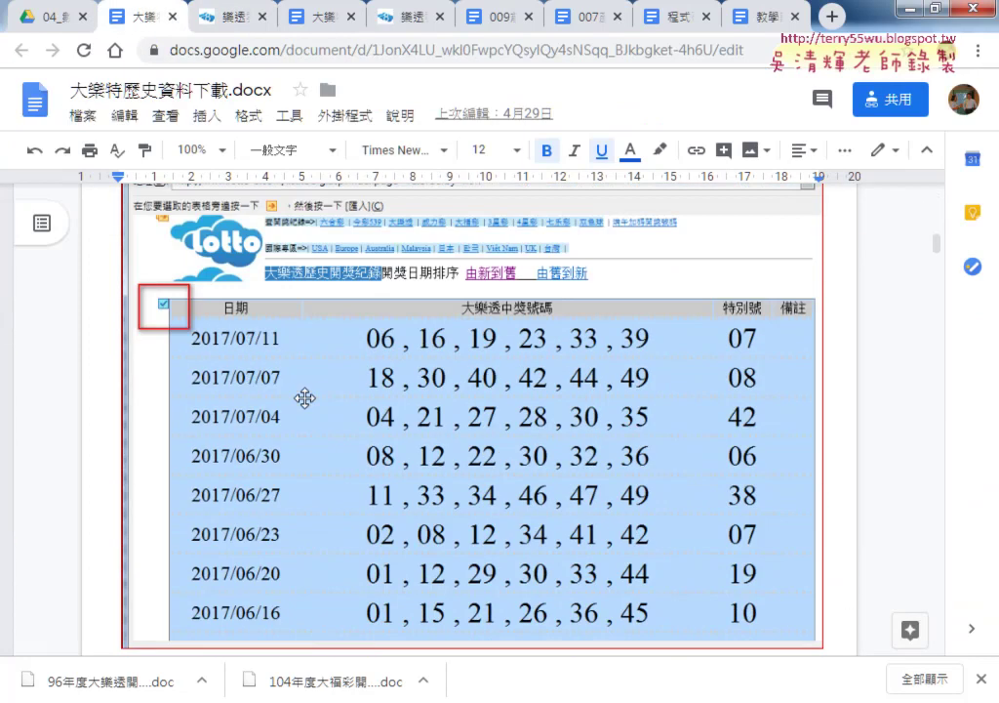
scroll(305, 394, "up", 2)
scroll(307, 390, "up", 2)
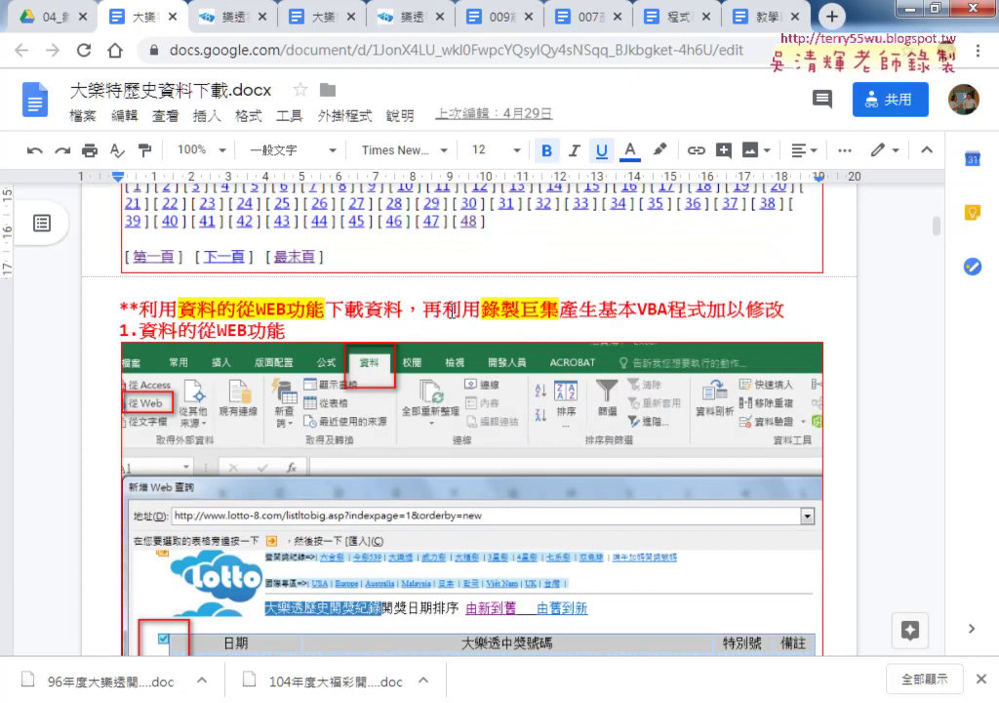
left_click(242, 310)
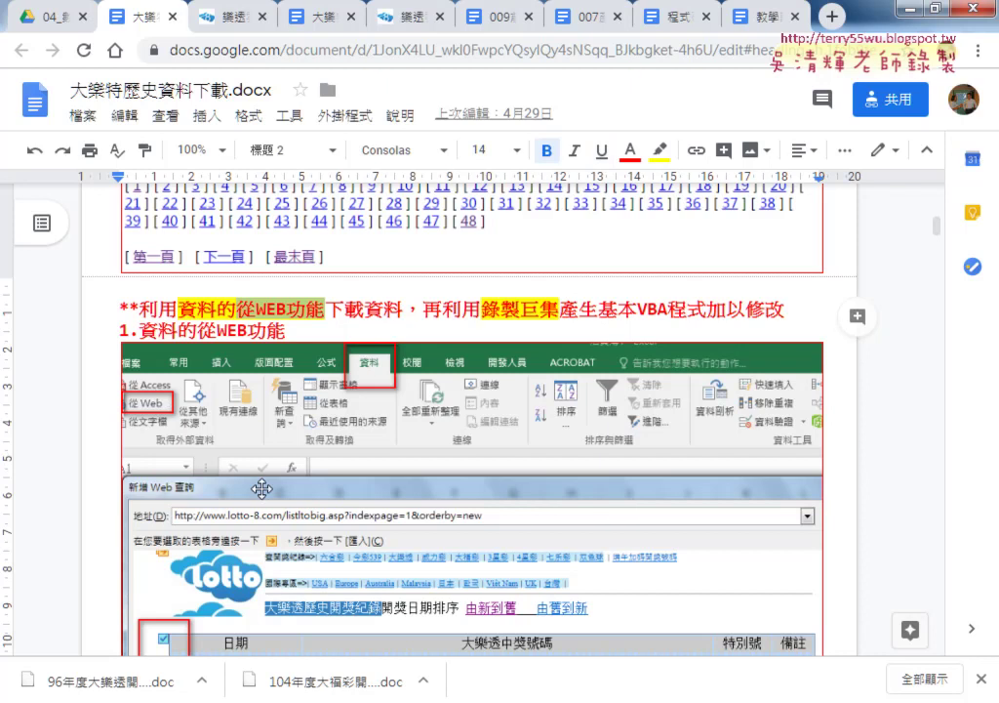
scroll(200, 395, "down", 1)
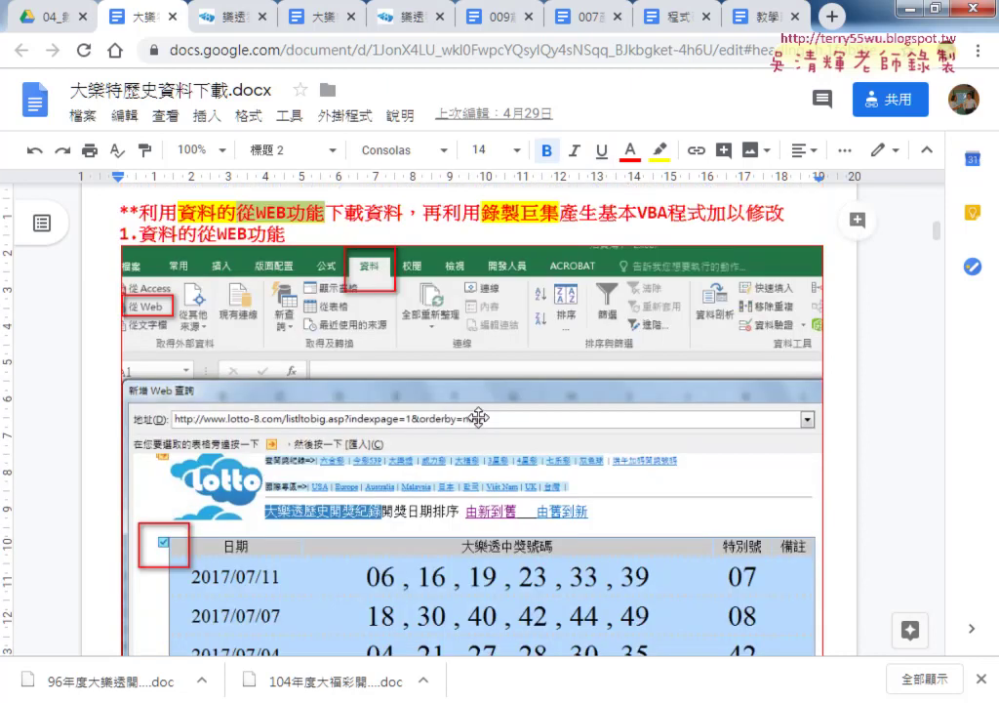
- Select the lotto-8.com results page's web address, then return to the New Web Query illustration
left_click(234, 19)
scroll(380, 130, "up", 2)
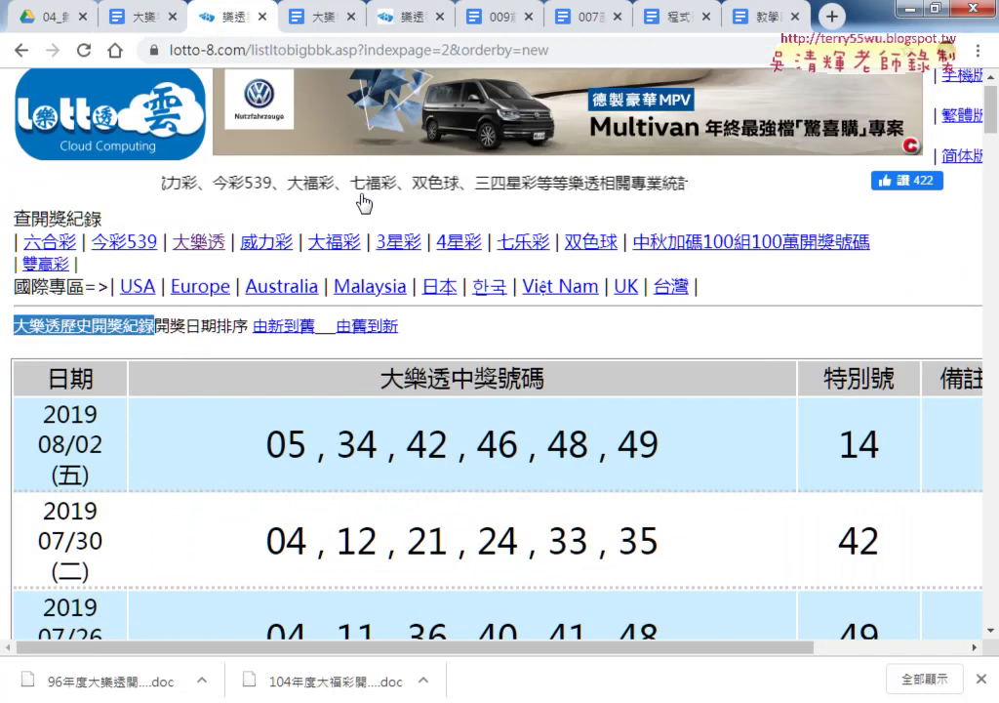
left_click(211, 50)
left_click(149, 19)
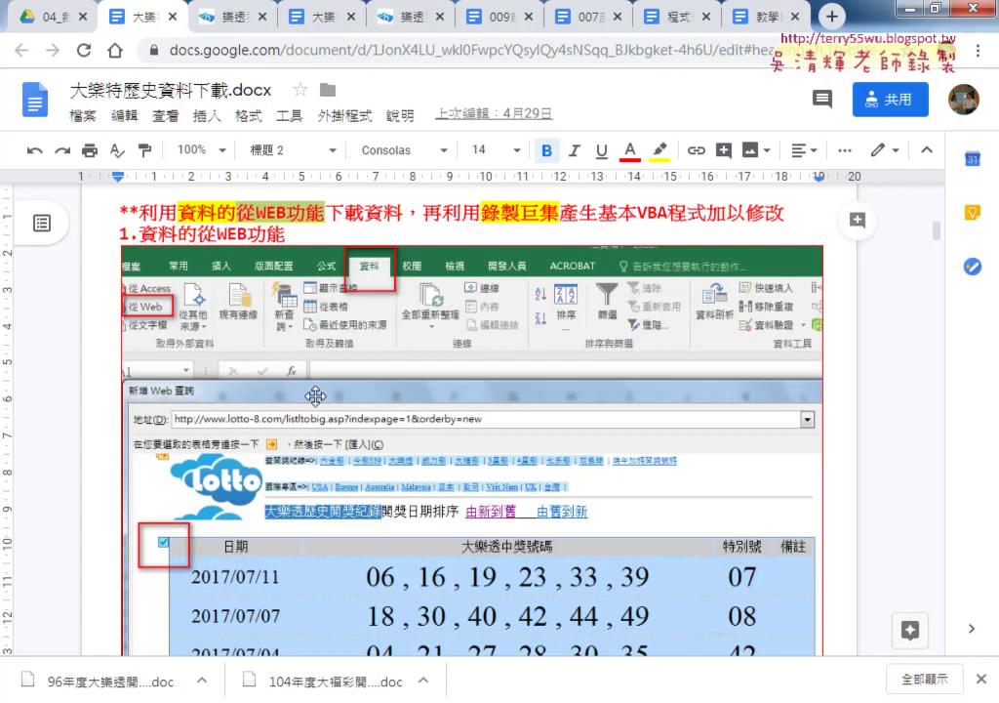
scroll(337, 336, "down", 2)
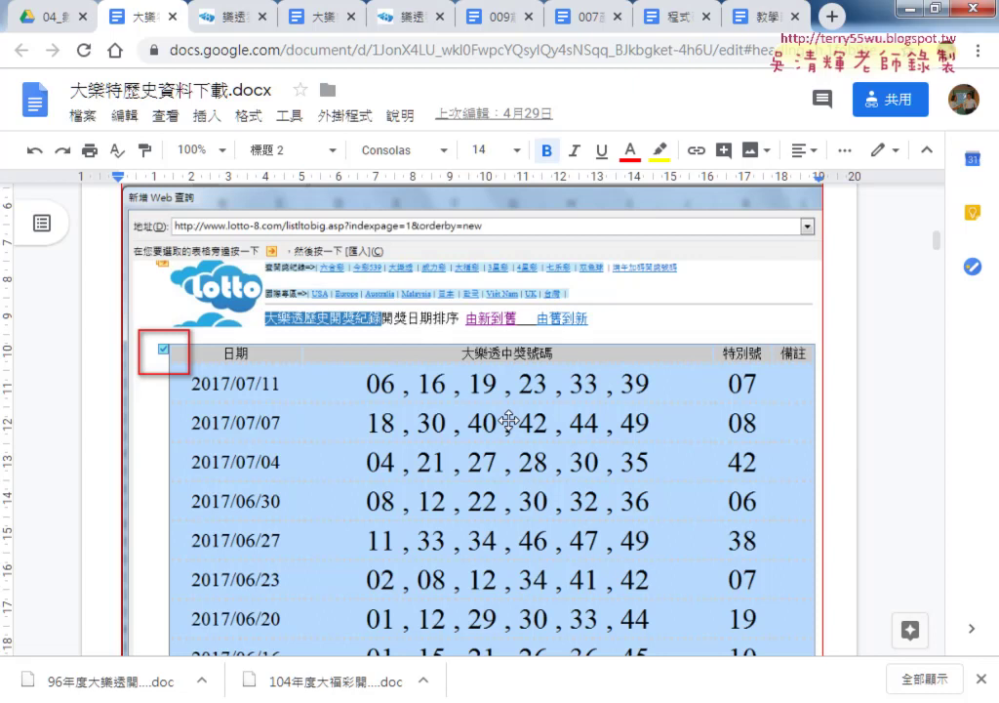
- Scroll to the batch-download VBA macro and select its For i = 1 To 55 loop line
scroll(508, 421, "down", 5)
scroll(508, 421, "down", 3)
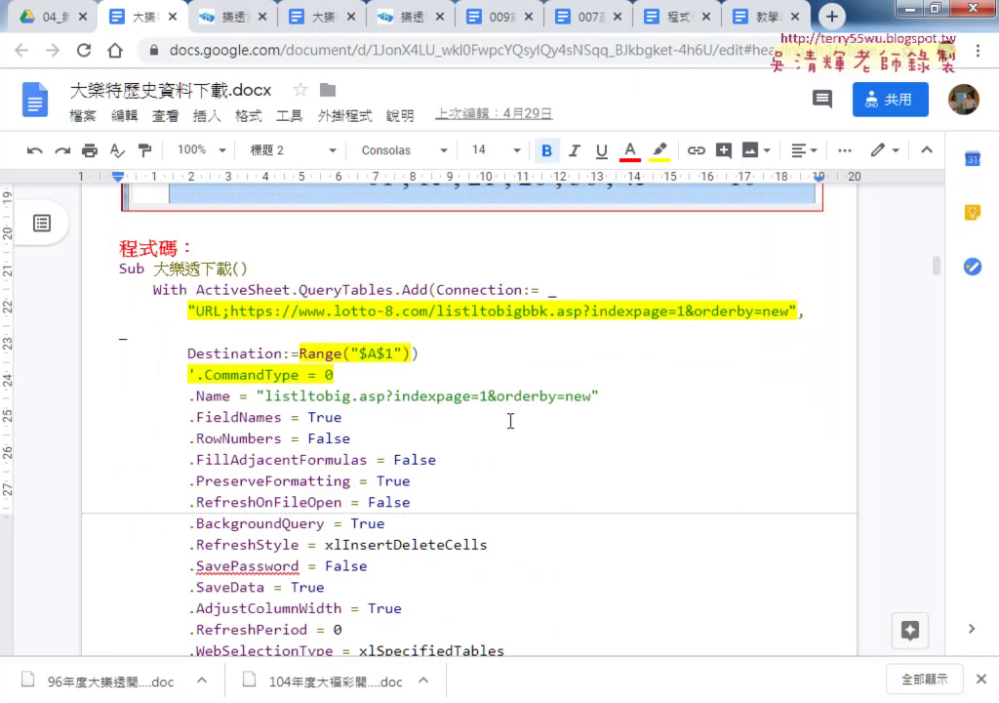
scroll(236, 368, "down", 3)
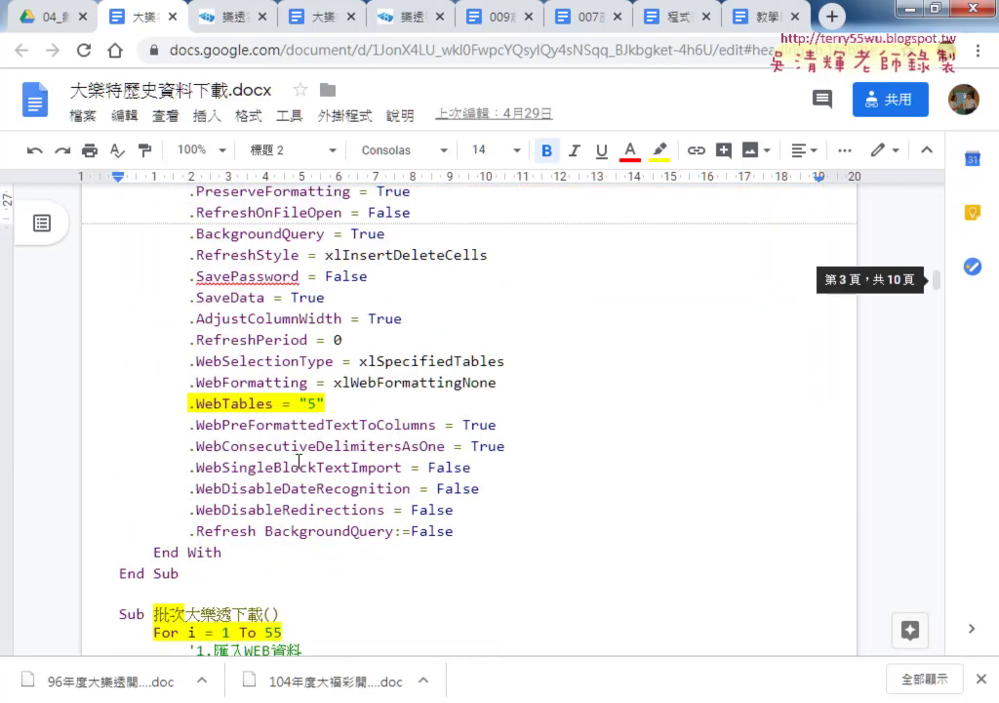
scroll(224, 389, "down", 1)
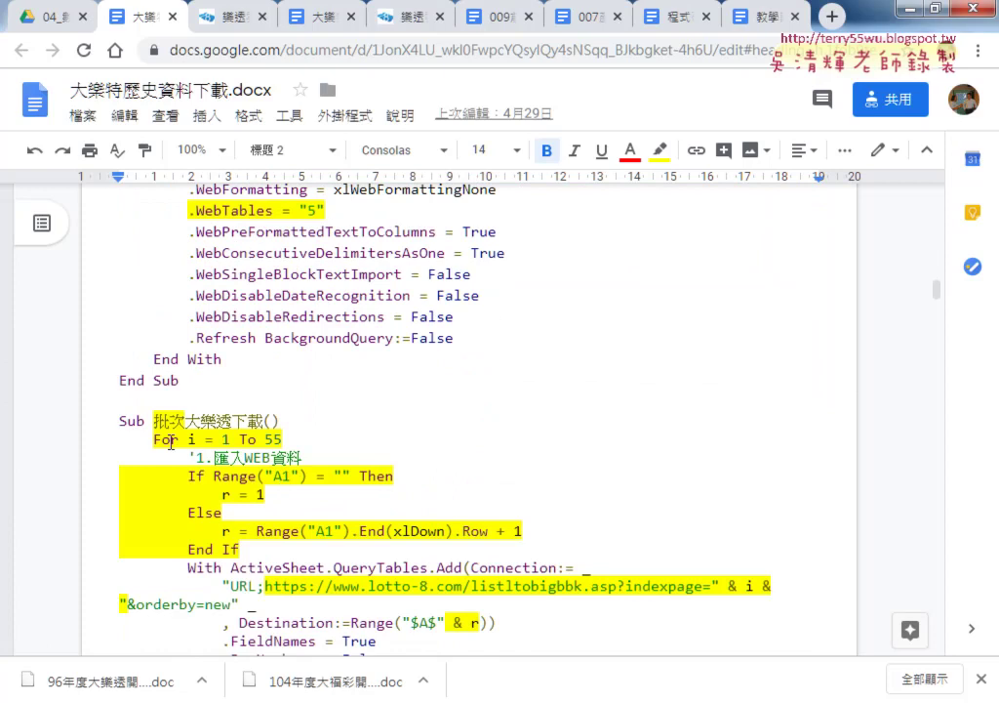
left_click_drag(154, 439, 283, 439)
left_click(283, 439)
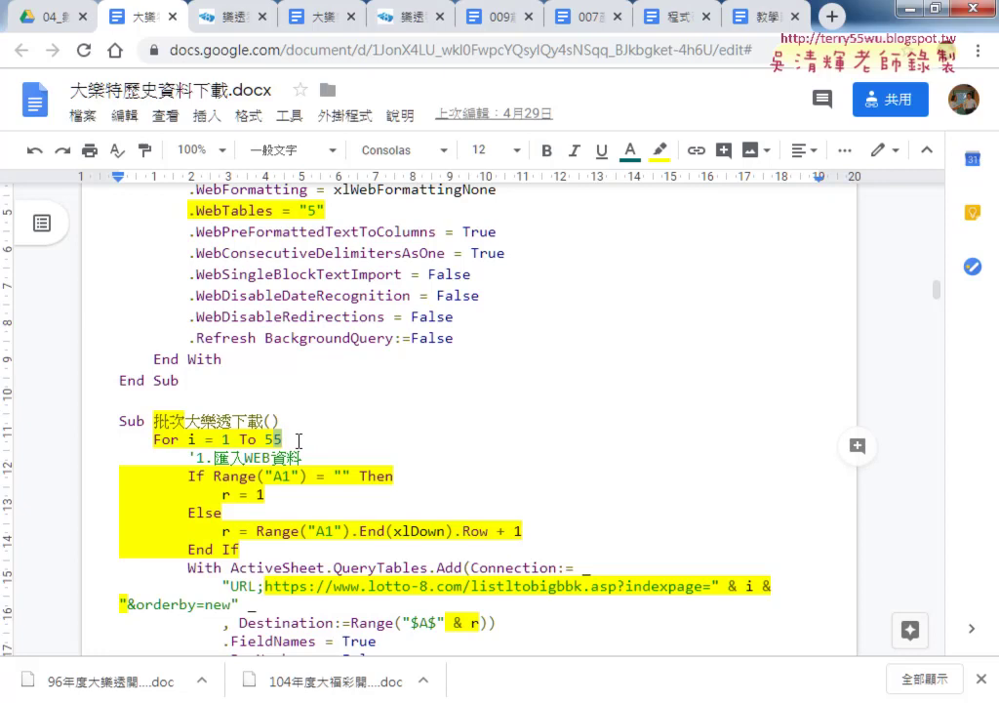
- Select the " & i & page variable in the macro's URL, then return to the lotto-8.com tab
scroll(299, 441, "down", 1)
scroll(331, 508, "down", 1)
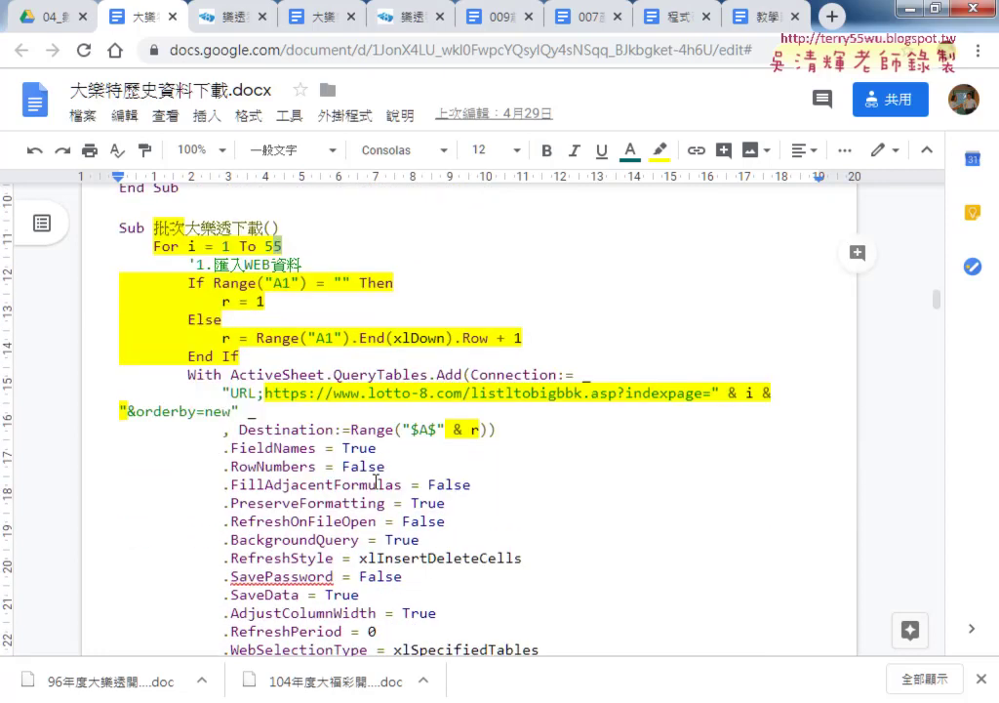
mouse_move(712, 392)
left_mouse_down()
mouse_move(779, 391)
mouse_move(771, 392)
left_mouse_up()
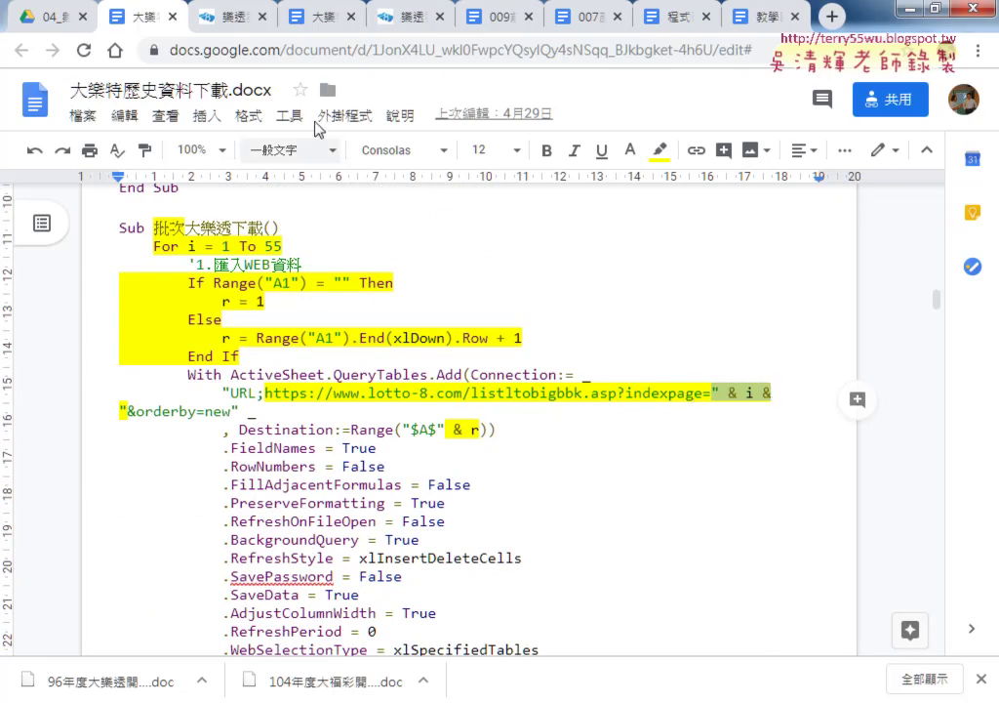
left_click(237, 26)
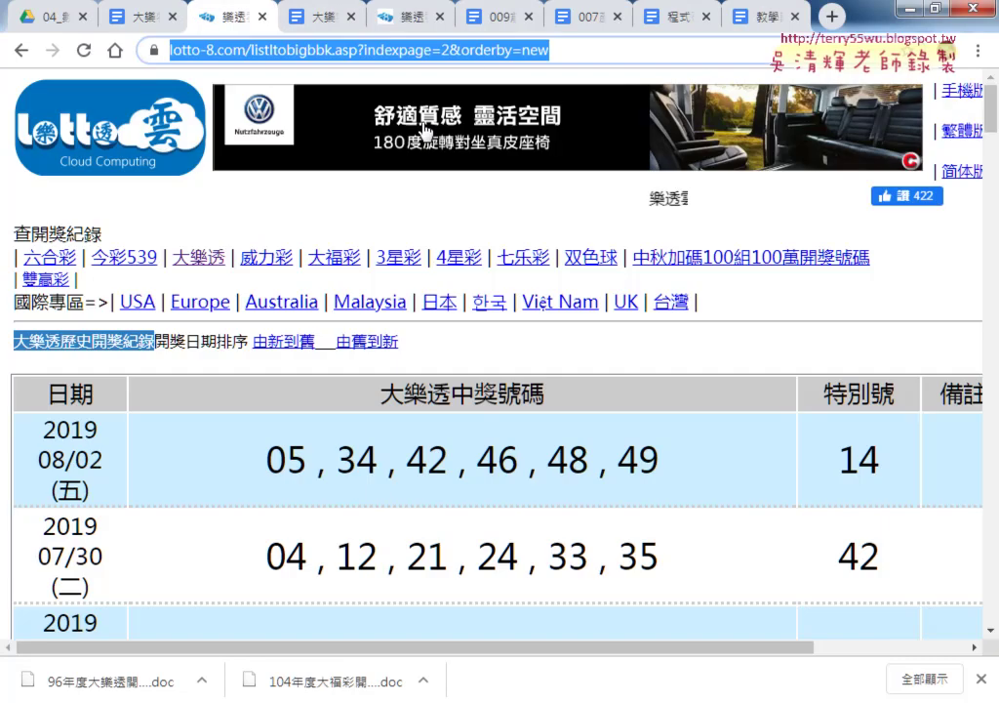
- Change indexpage=2 to indexpage=1 in the address to load page 1, led by the 2019/11/15 draw
left_click(454, 50)
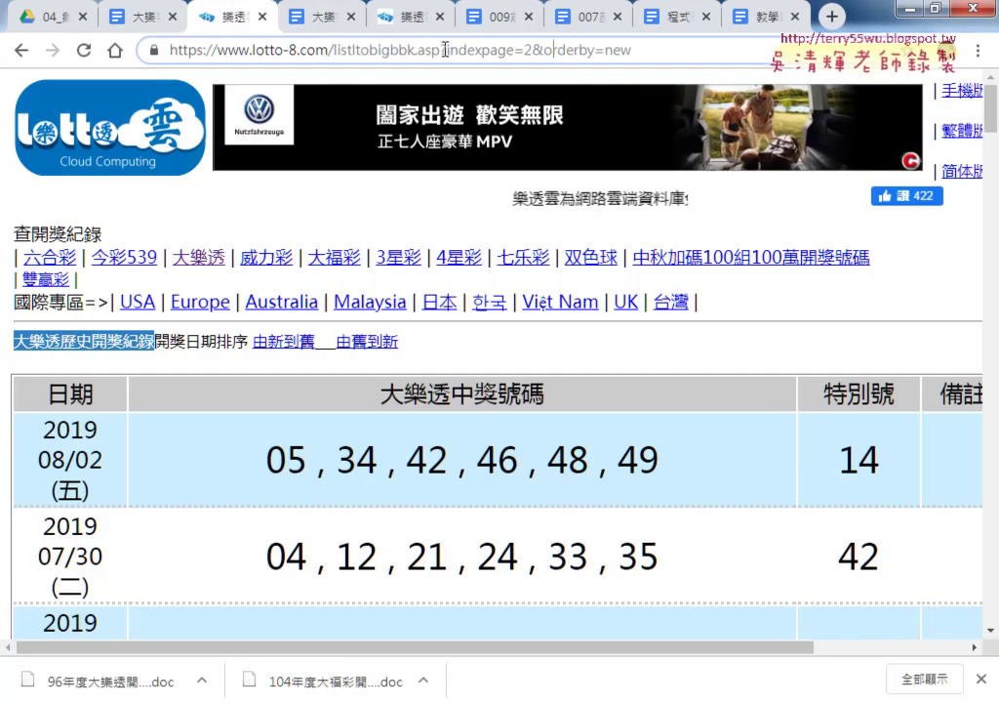
left_click_drag(439, 50, 511, 50)
left_click(531, 50)
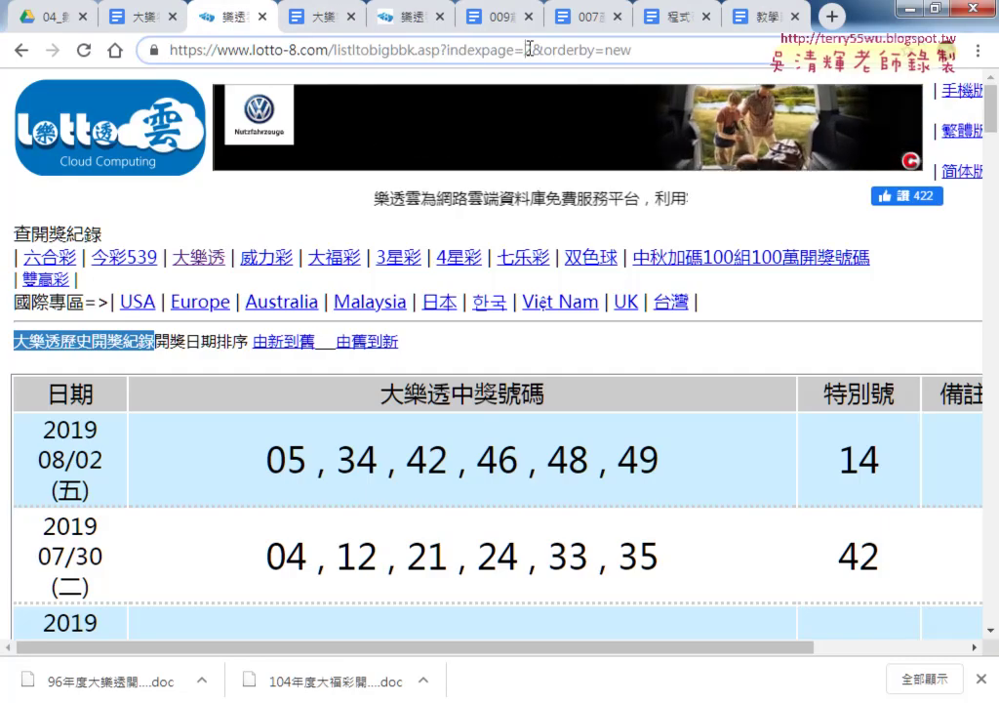
double_click(531, 50)
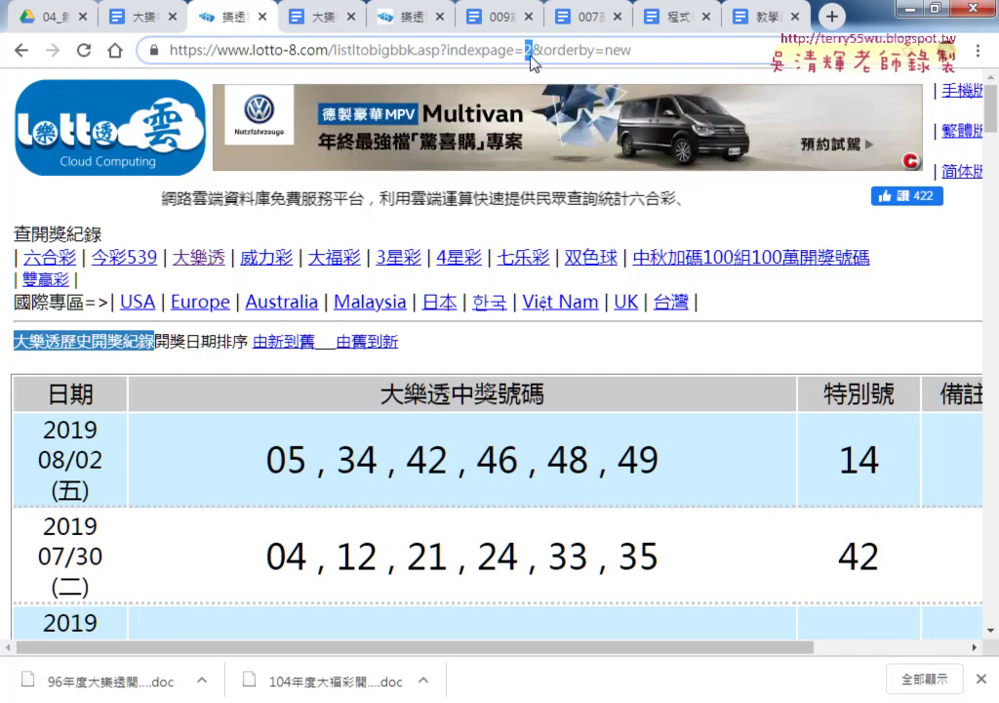
type("1")
key("Return")
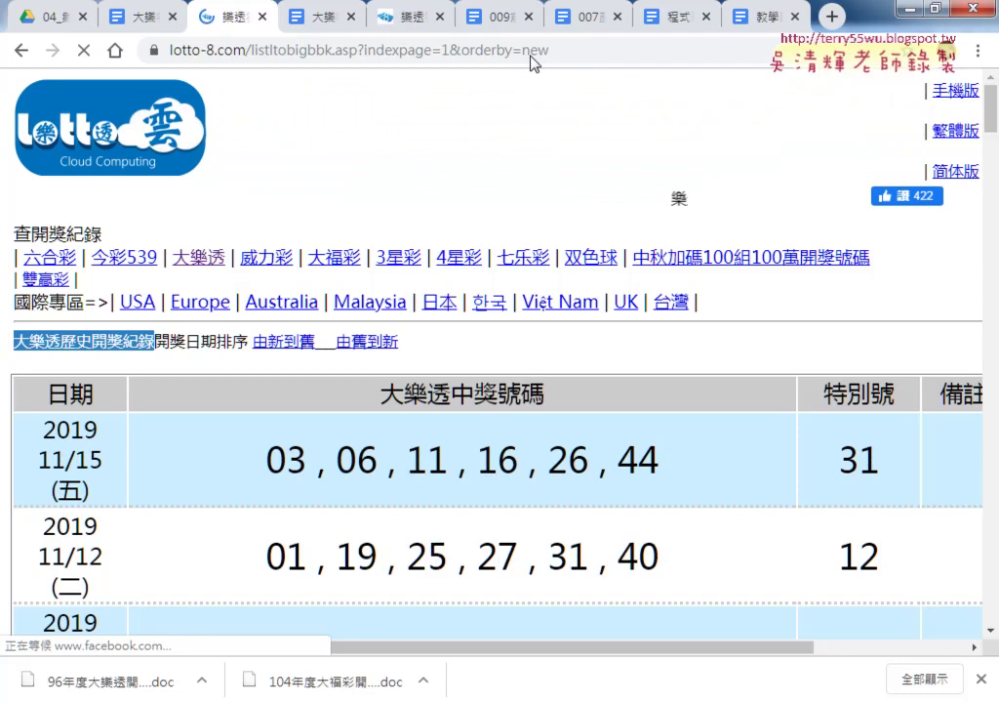
left_click(475, 53)
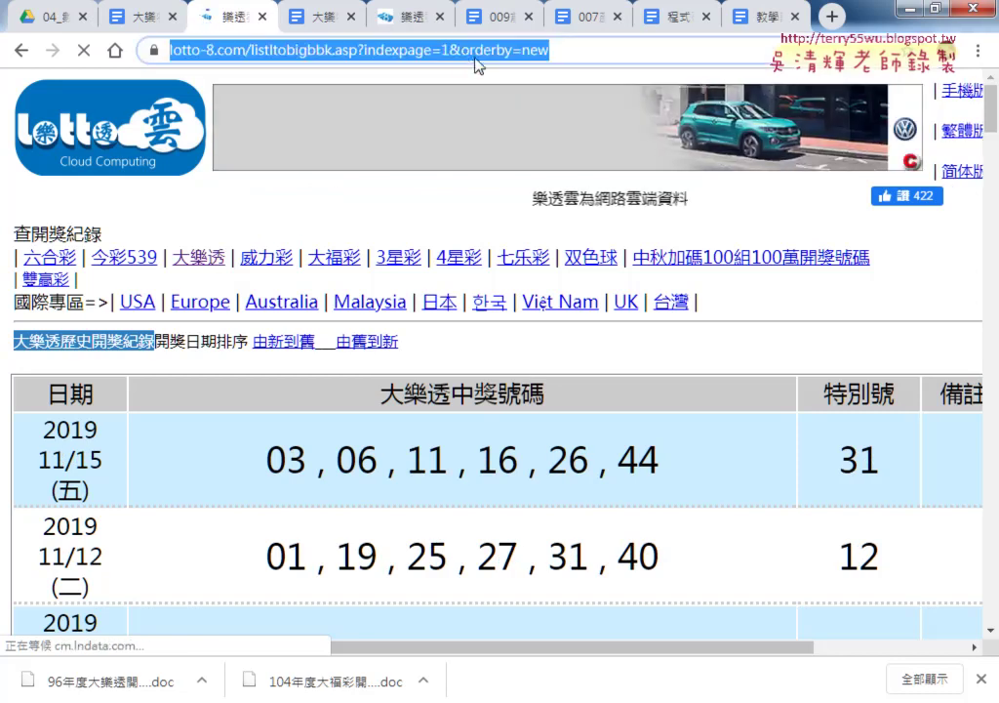
left_click(444, 50)
double_click(445, 49)
double_click(528, 50)
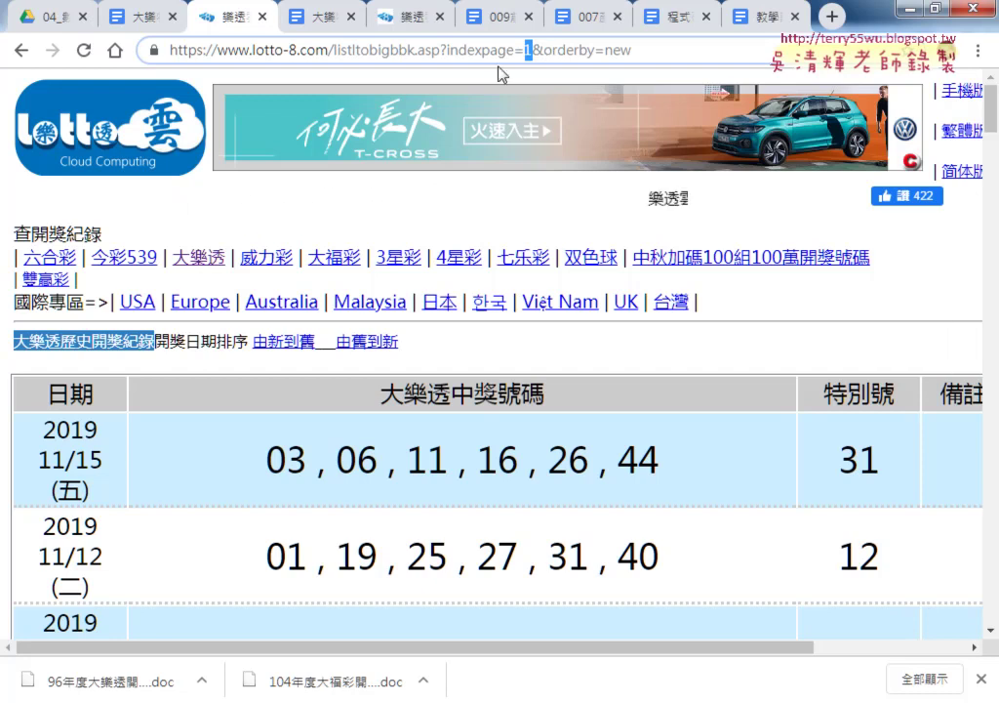
- Open 範例_COUNTIF樂透彩中獎機率統計.xlsx and glance at its 102年 and 統計分析 sheets
left_click(56, 22)
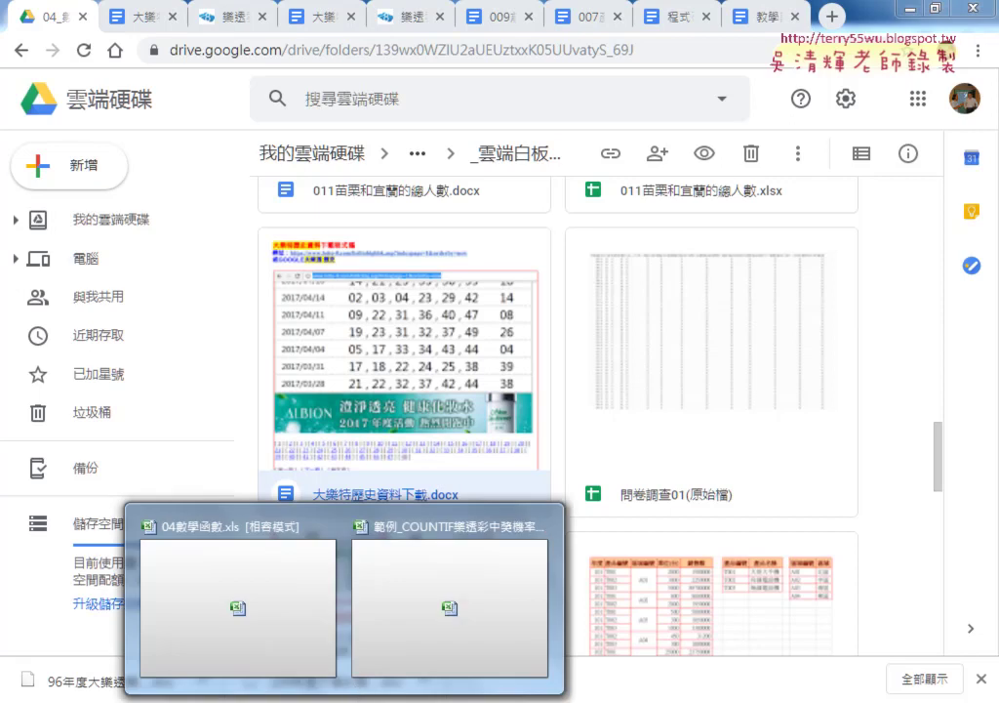
left_click(448, 600)
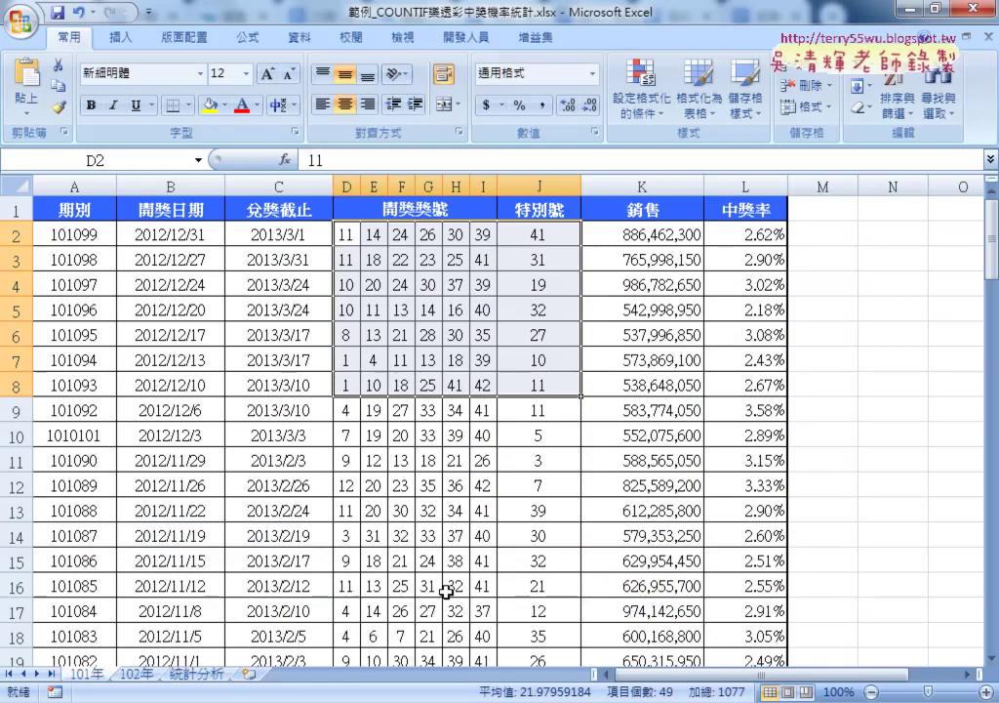
left_click(446, 591)
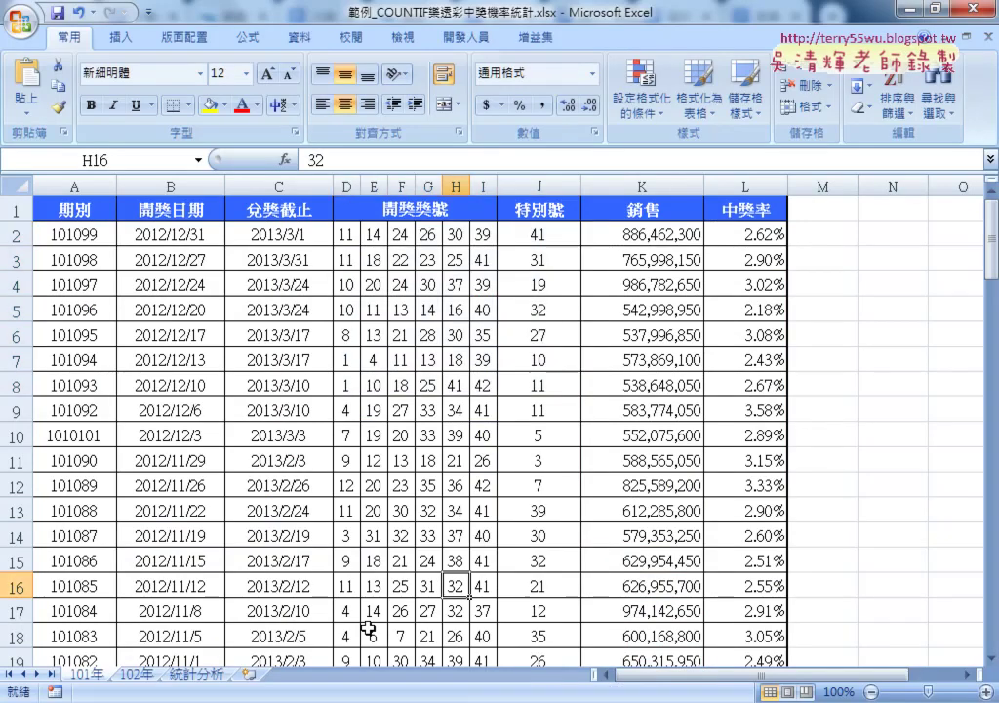
left_click(152, 675)
left_click(186, 675)
- Inspect the drawn-number rows D2:J2 and D3:J3, then jump to 102年's last data row, 105
left_click_drag(343, 186, 529, 182)
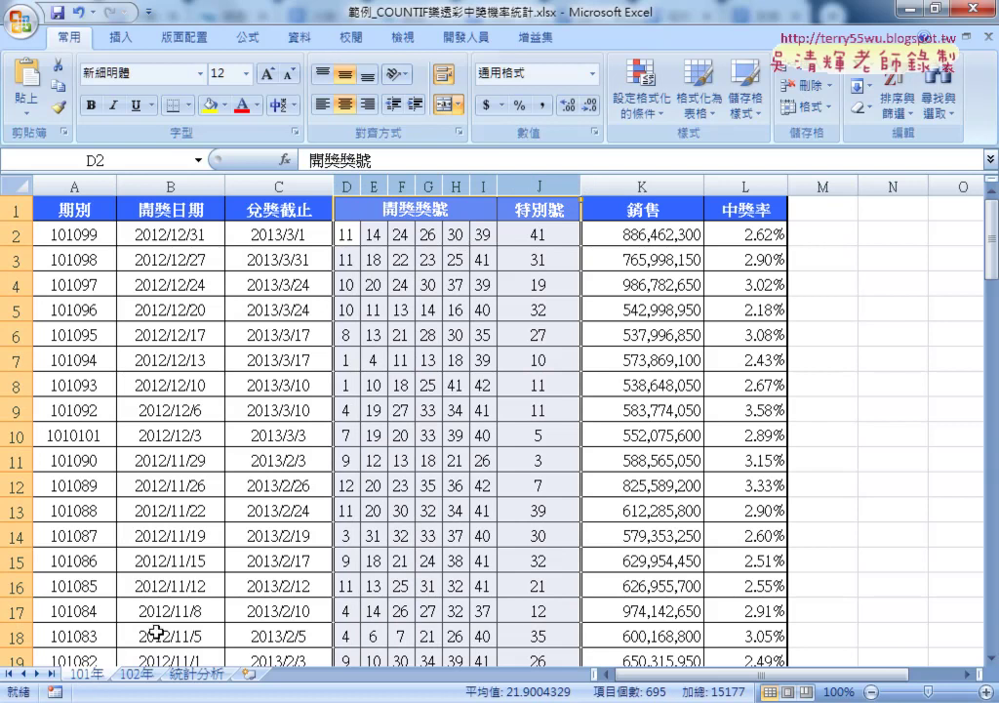
left_click_drag(343, 232, 550, 232)
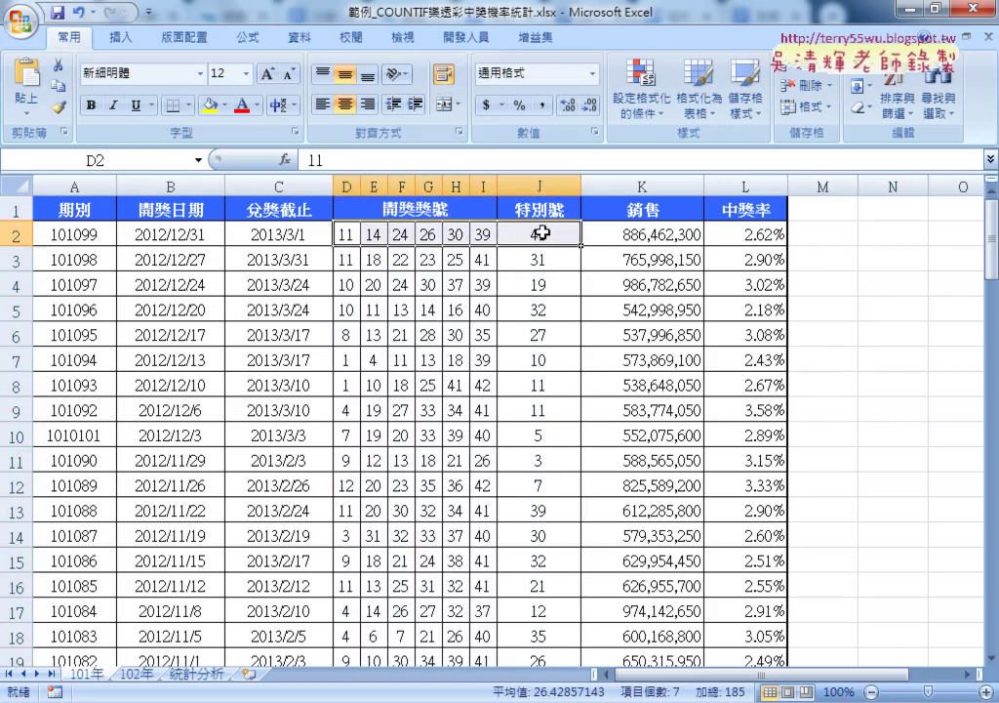
left_click_drag(346, 259, 509, 273)
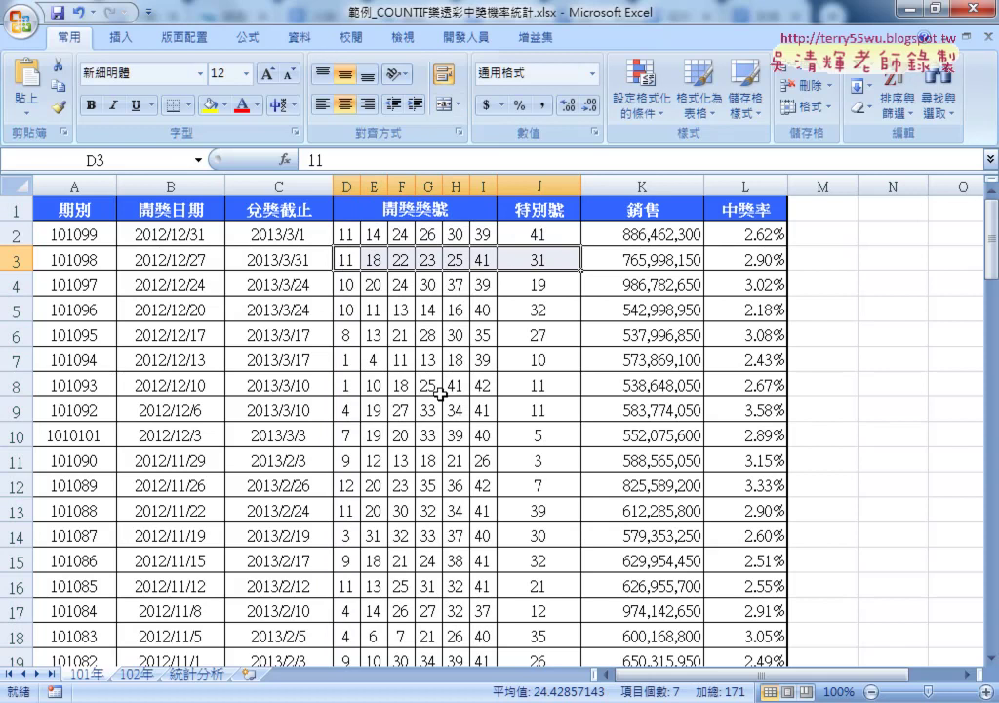
left_click(137, 674)
left_click_drag(347, 234, 506, 232)
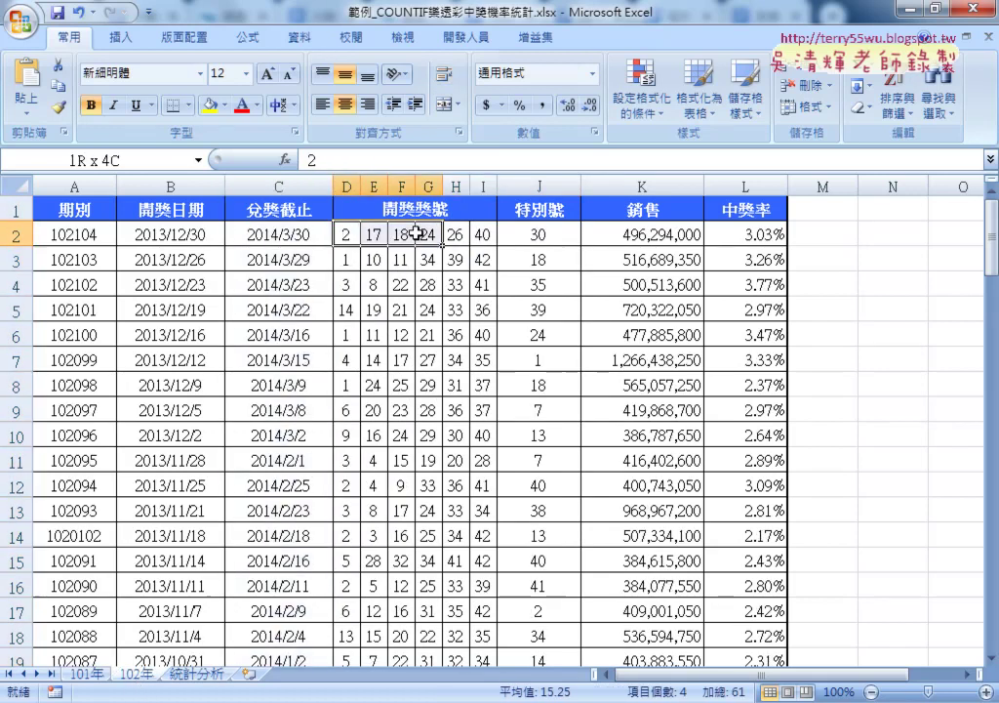
left_click(501, 234)
key("ctrl+Down")
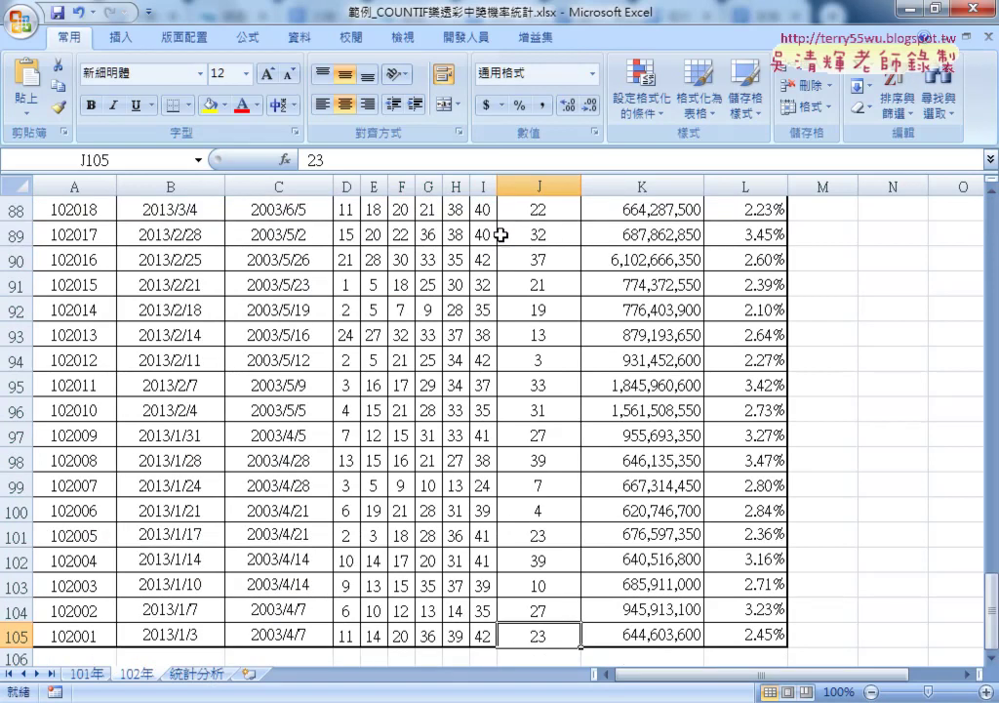
- Select B2 on the 統計分析 sheet and open Insert Function for its 101年機率 formula
left_click(198, 673)
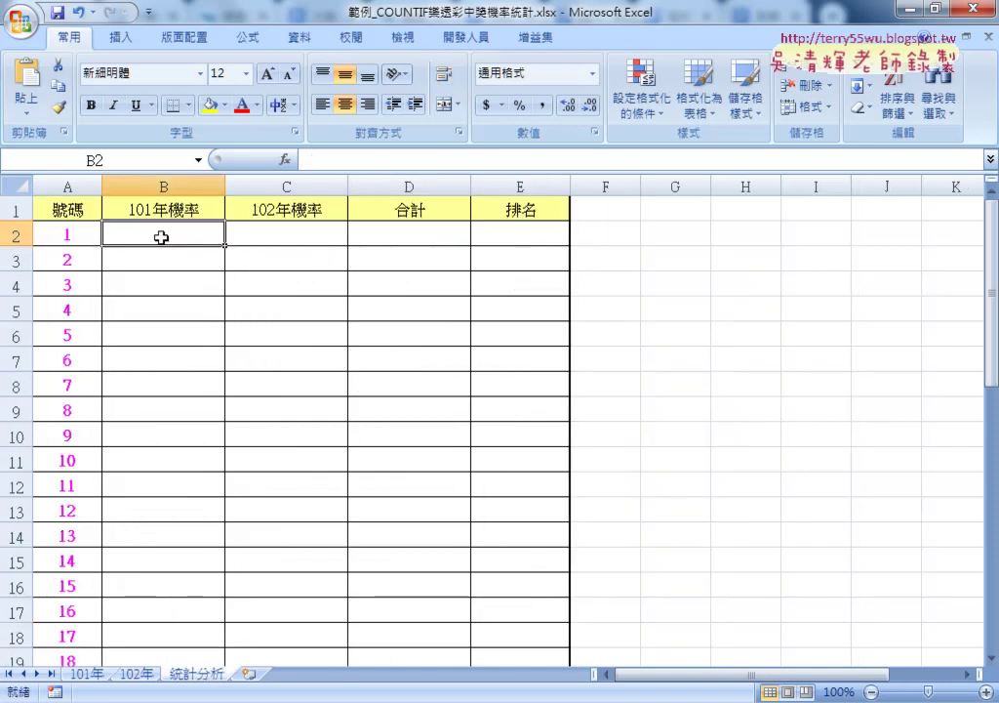
left_click(65, 239)
left_click(130, 233)
left_click(285, 161)
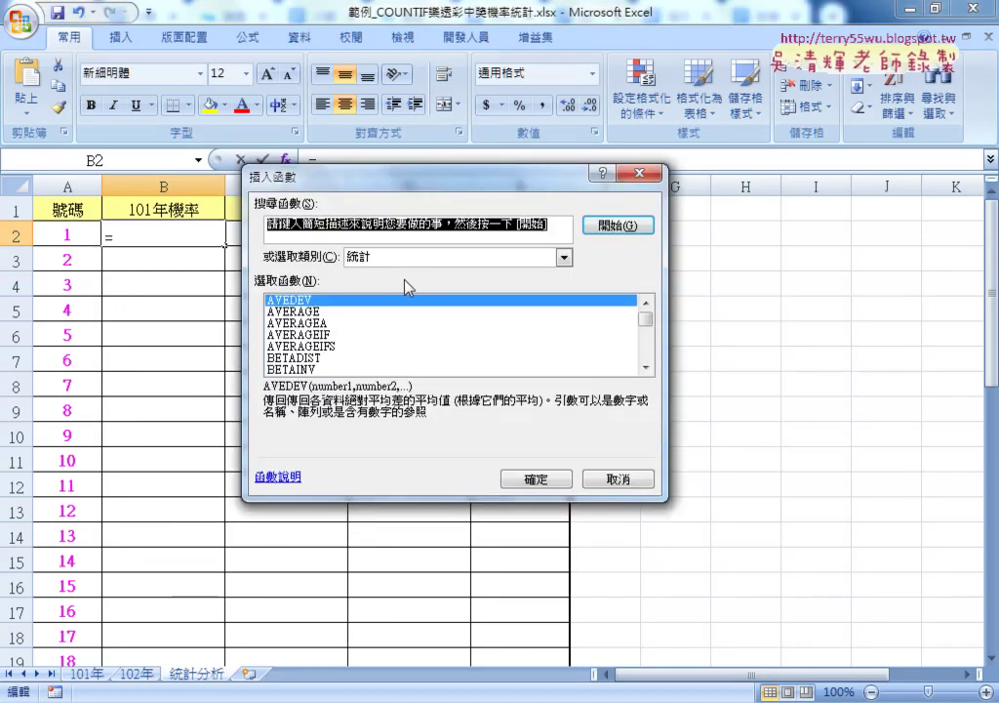
- Insert COUNTIF in B2 with range '101年'!D2:J100, then cancel the formula
left_click(415, 257)
left_click(414, 270)
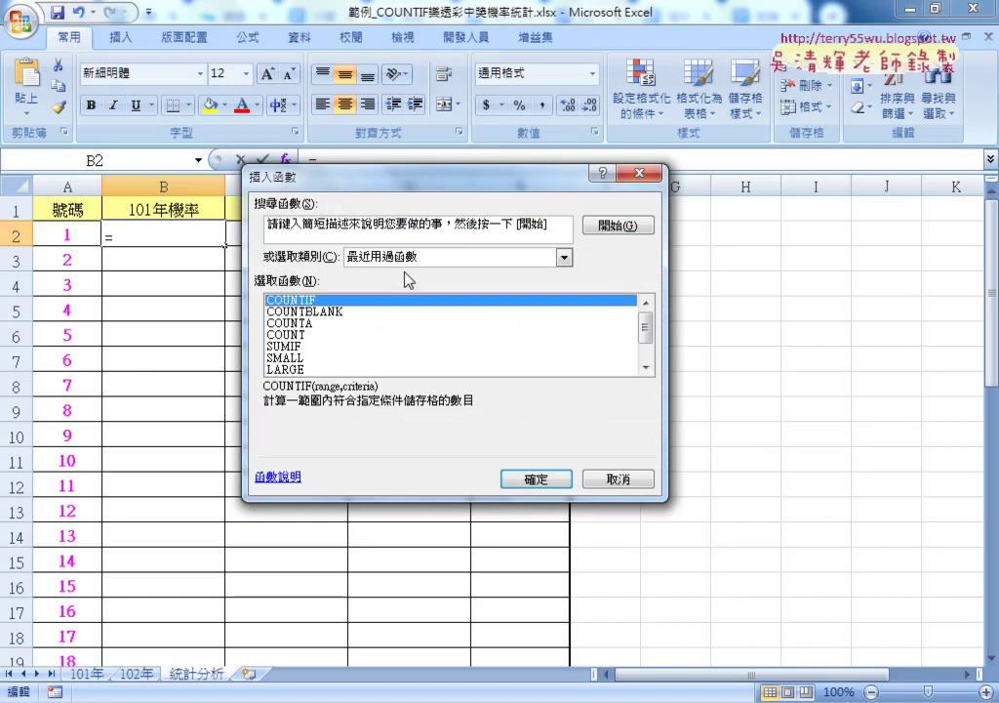
double_click(328, 301)
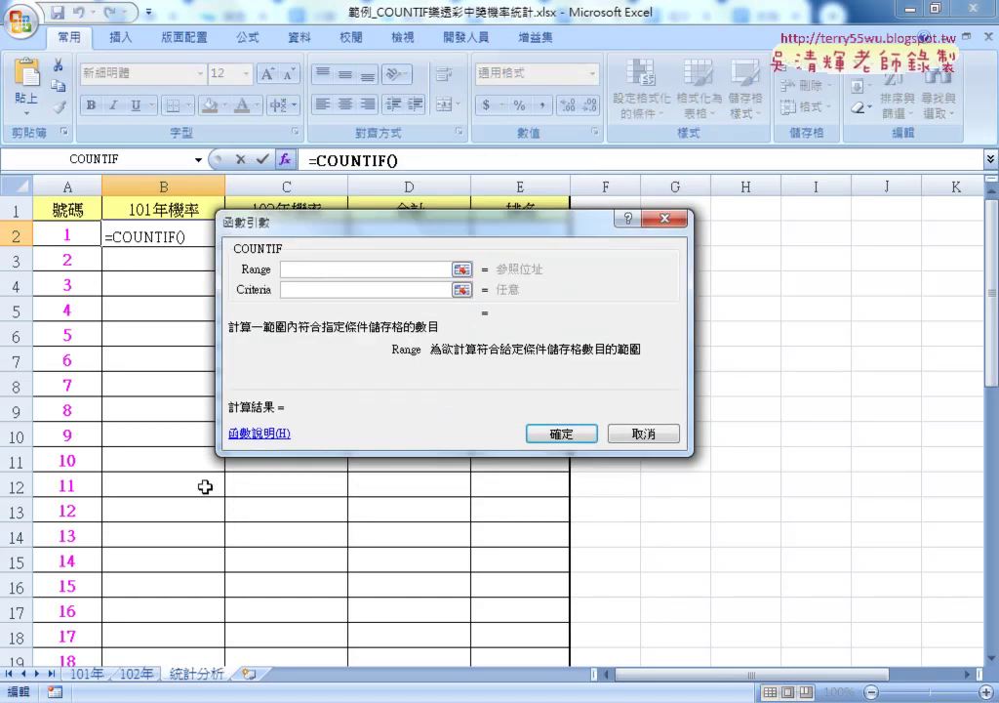
left_click(79, 676)
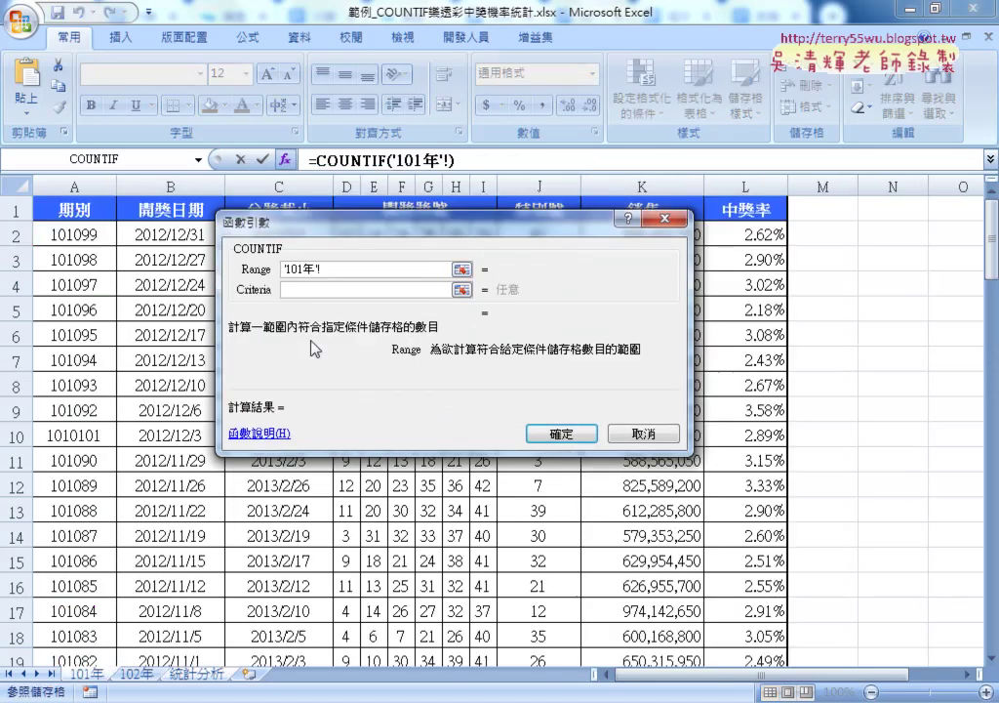
left_click_drag(371, 234, 605, 278)
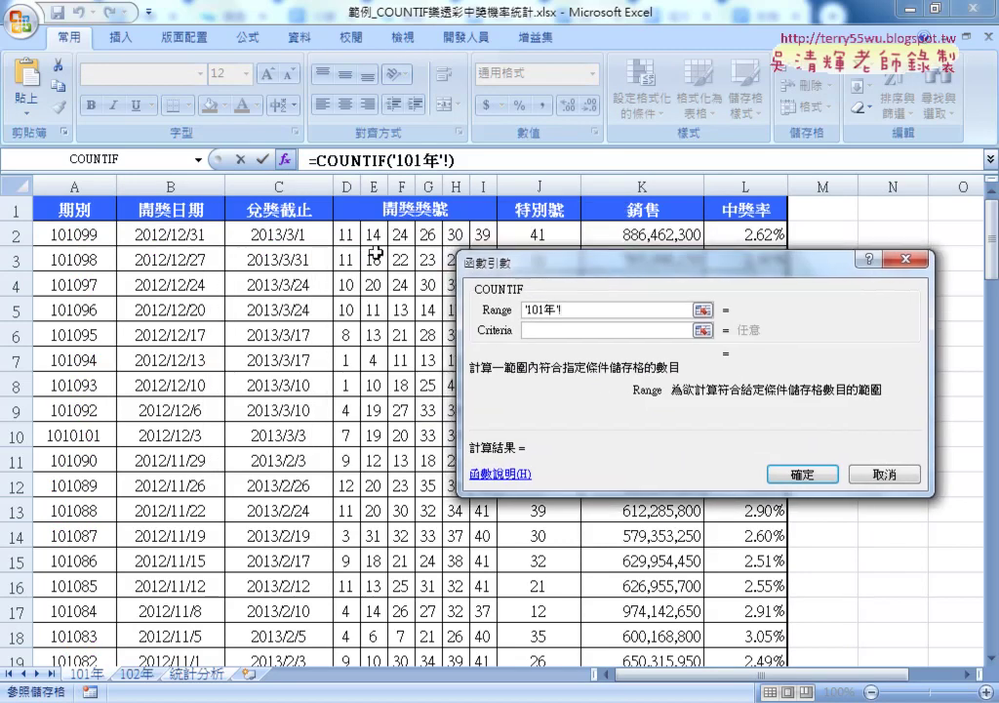
left_click_drag(346, 232, 520, 232)
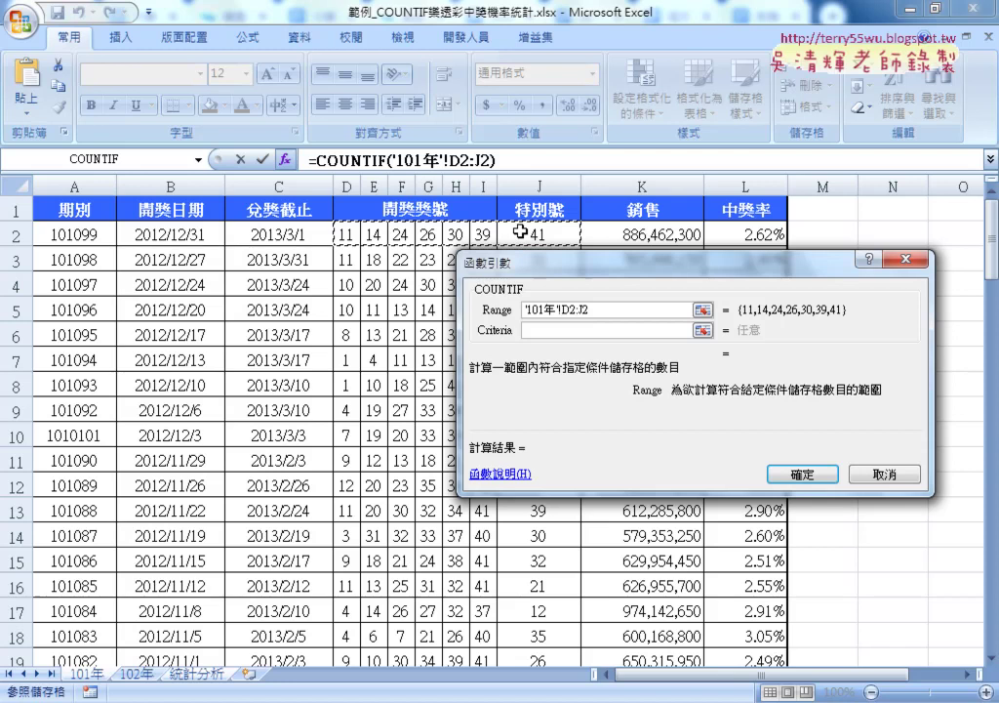
key("ctrl+shift+Down")
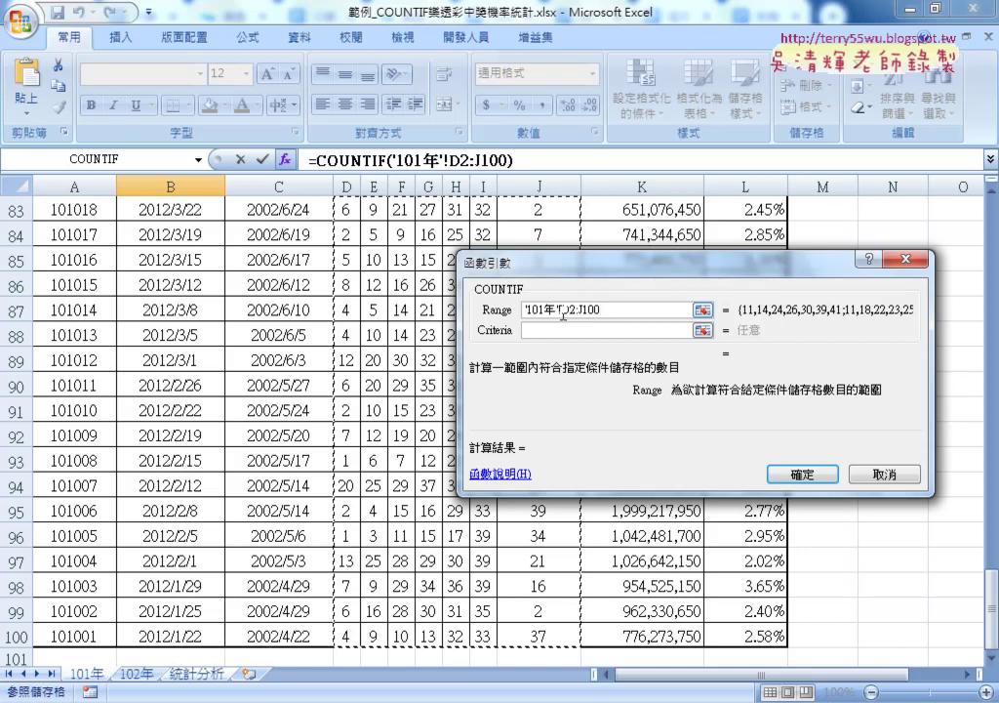
left_click(845, 475)
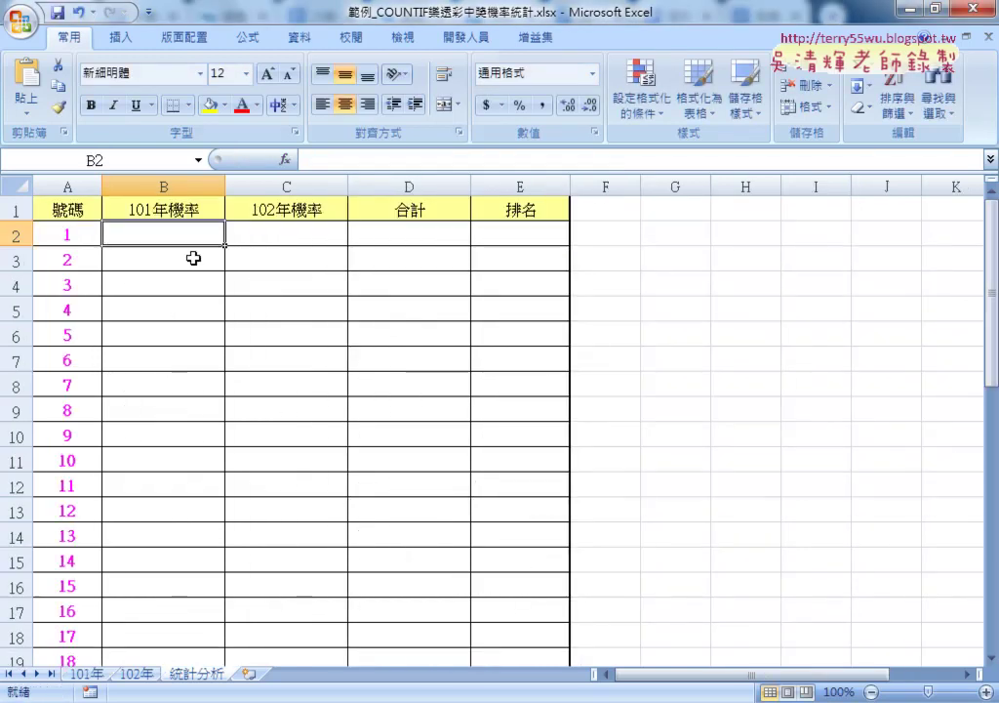
- Select the 101年 drawn numbers D2:J2 and extend the selection down to J100
left_click(88, 675)
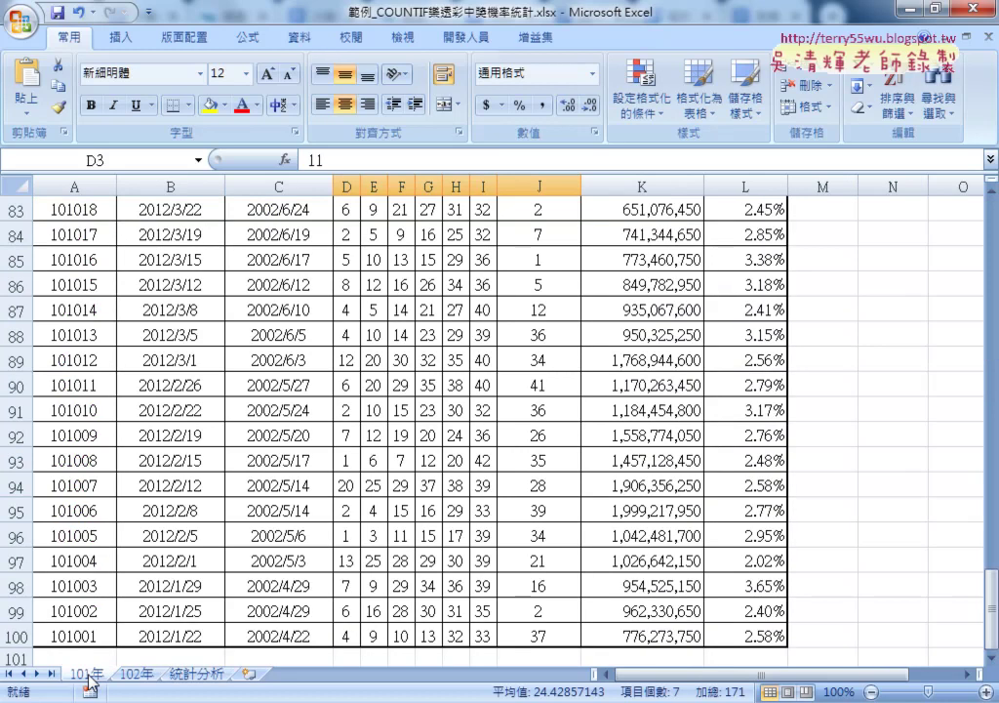
scroll(345, 283, "up", 3)
scroll(389, 285, "up", 8)
scroll(388, 285, "up", 8)
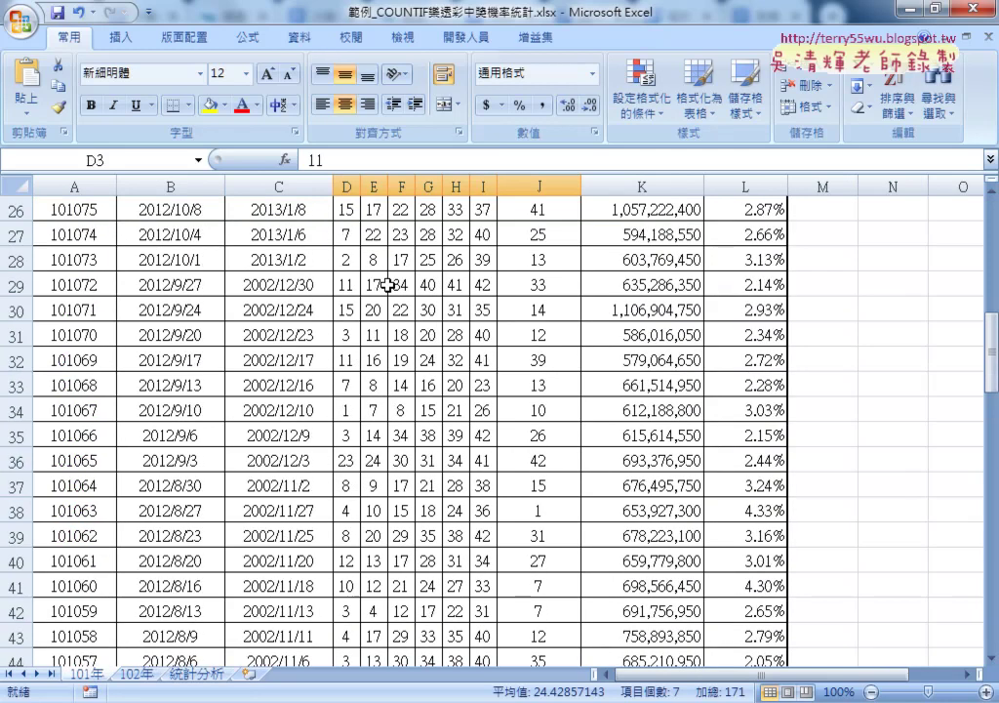
scroll(388, 285, "up", 6)
scroll(389, 285, "up", 3)
left_click(346, 234)
left_click_drag(345, 234, 537, 235)
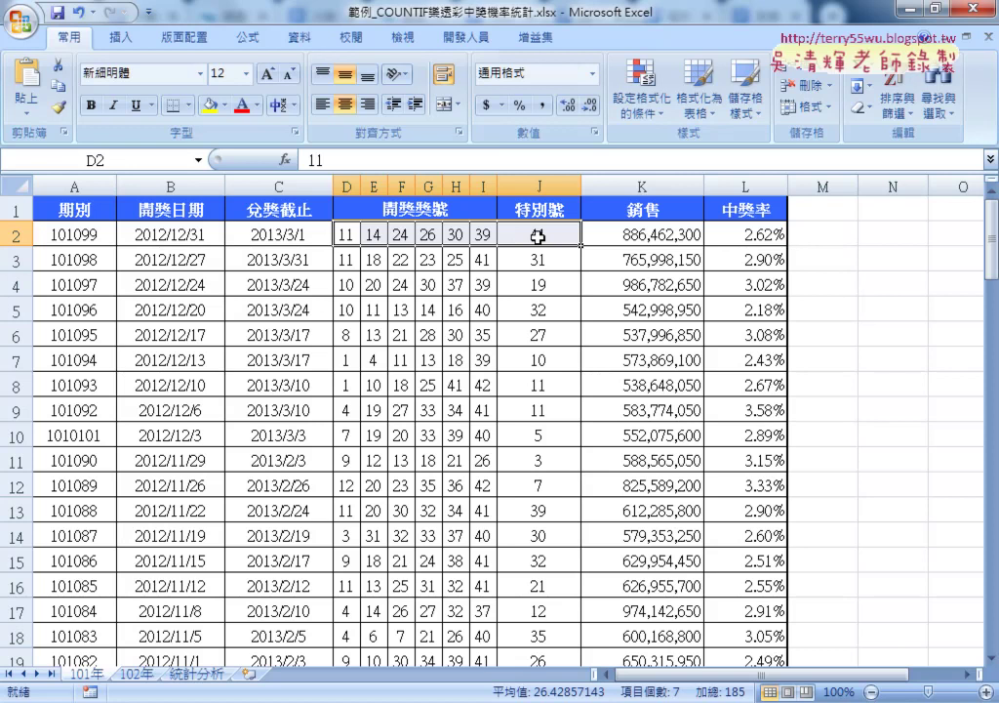
key("ctrl+shift+Down")
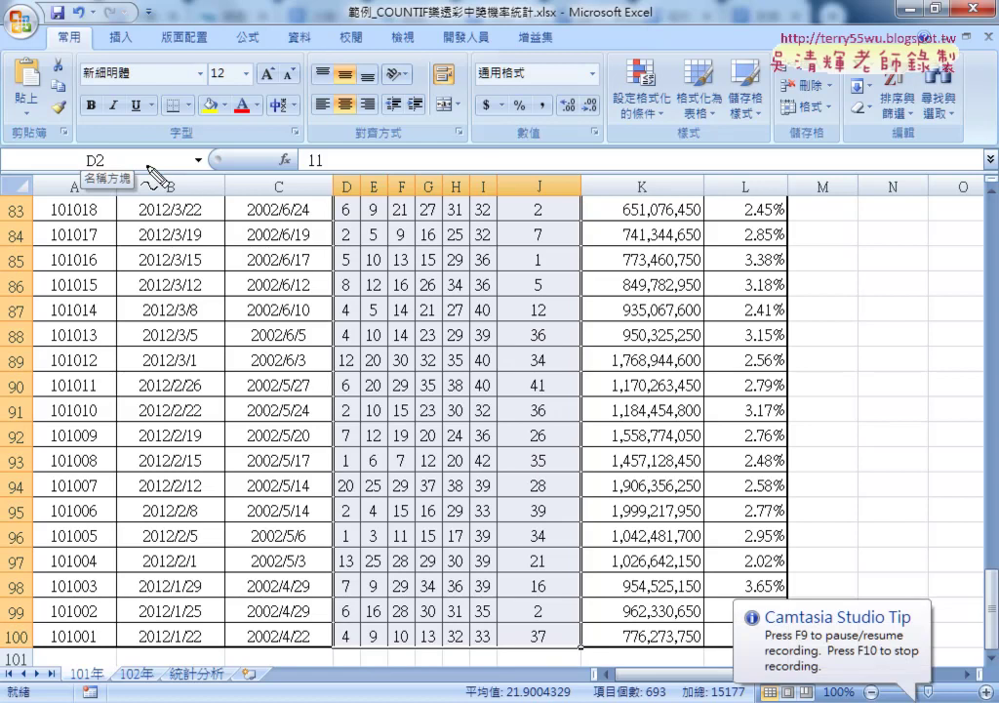
- Try naming the range 101 in the Name Box and dismiss the invalid-name error
left_click_drag(210, 151, 220, 159)
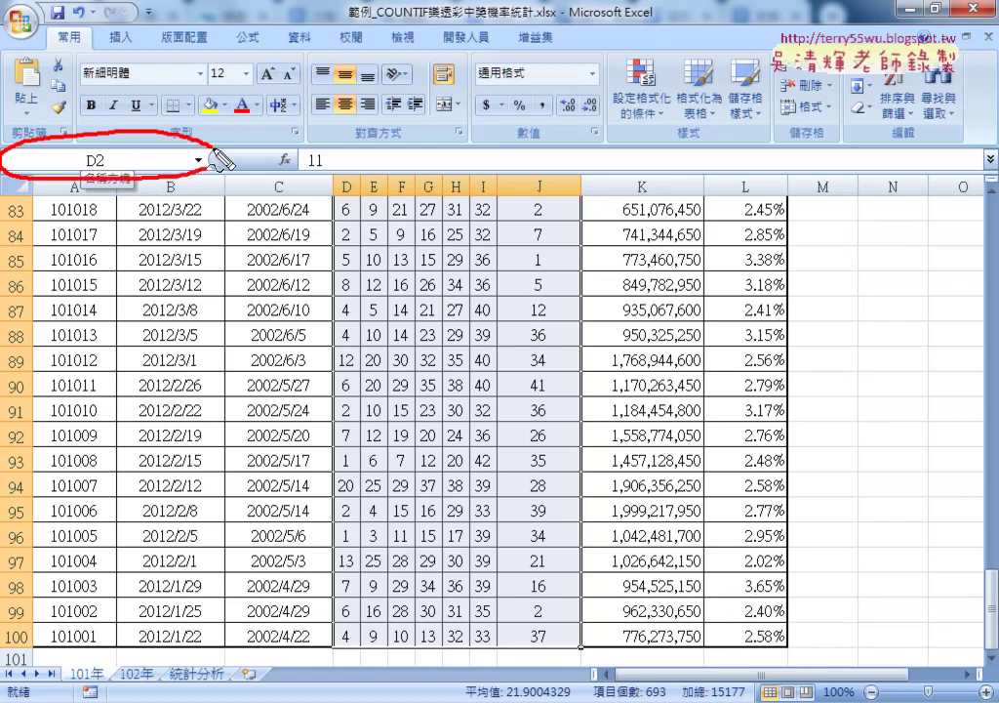
left_click_drag(369, 182, 212, 156)
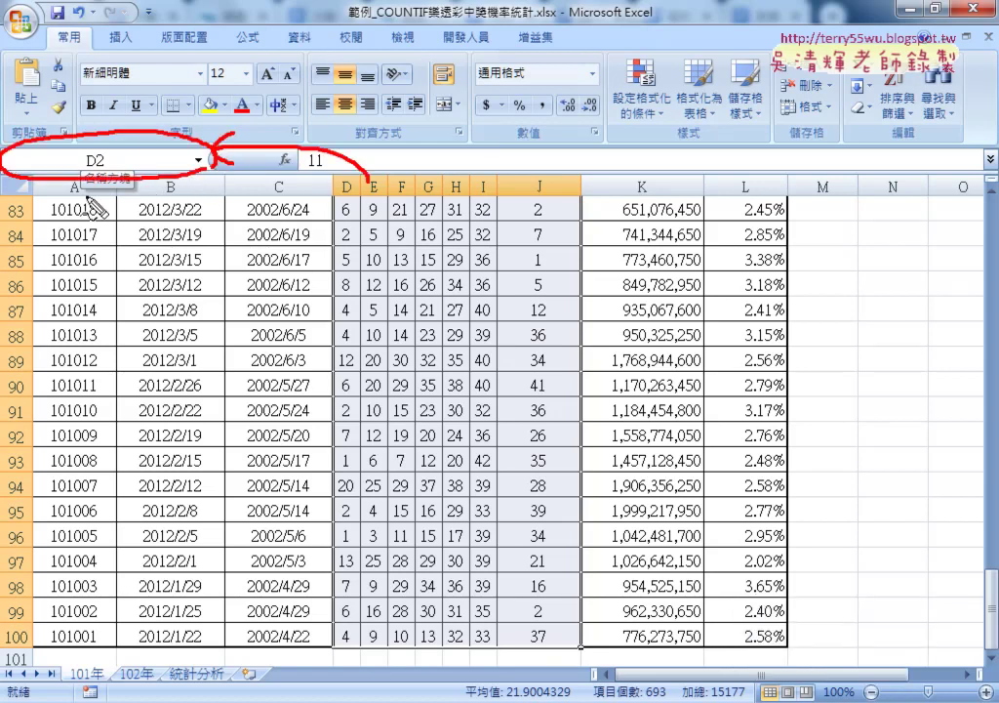
left_click_drag(122, 172, 115, 175)
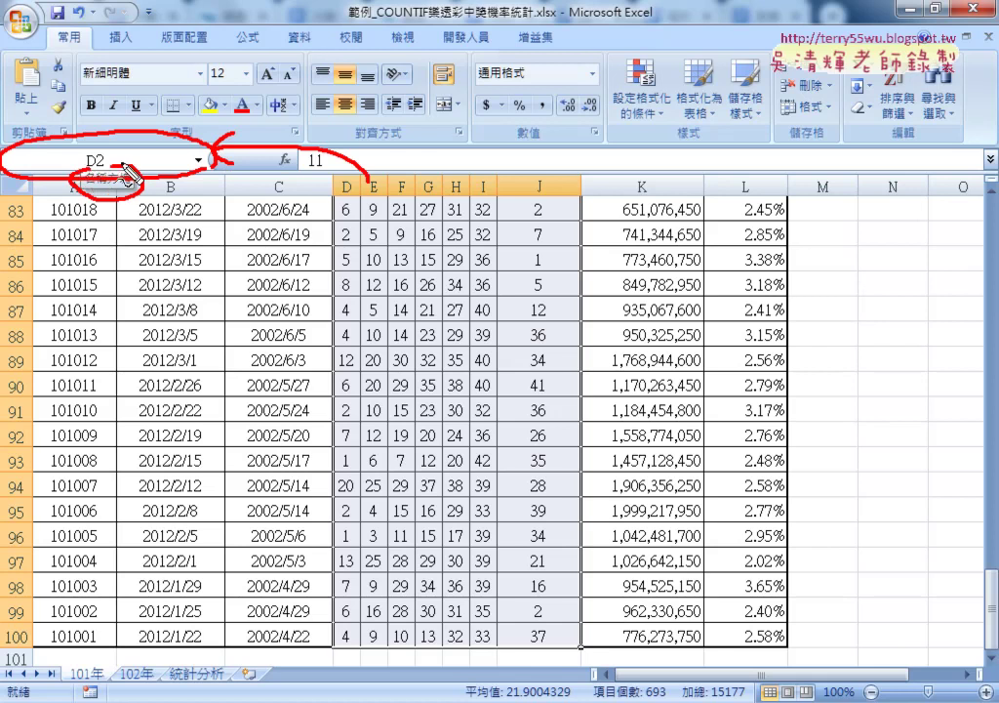
key("Escape")
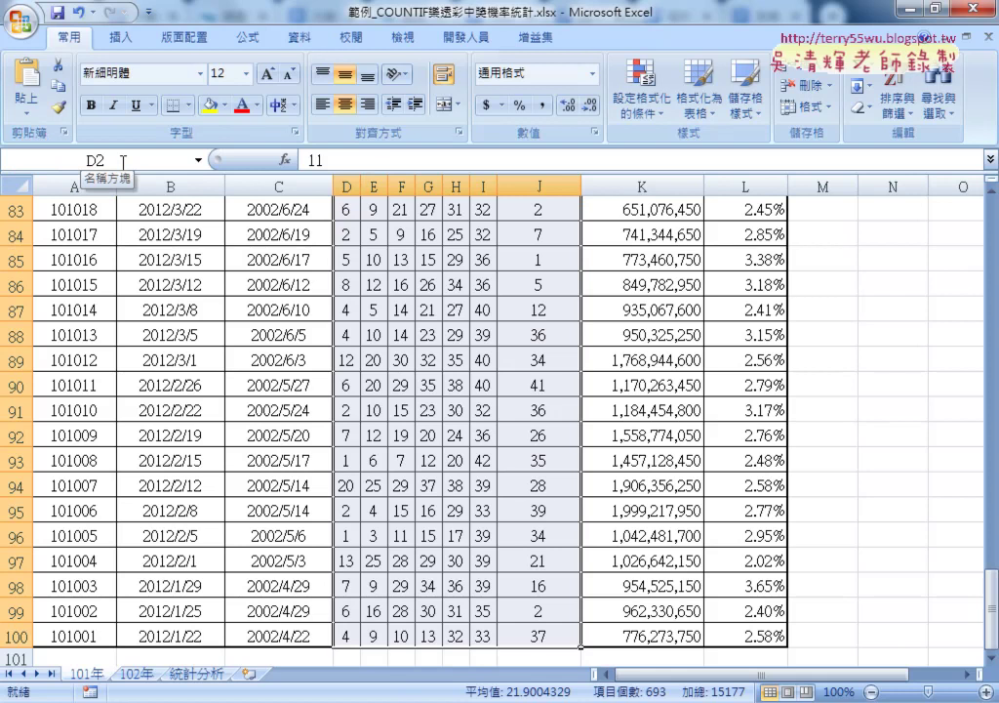
left_click(123, 161)
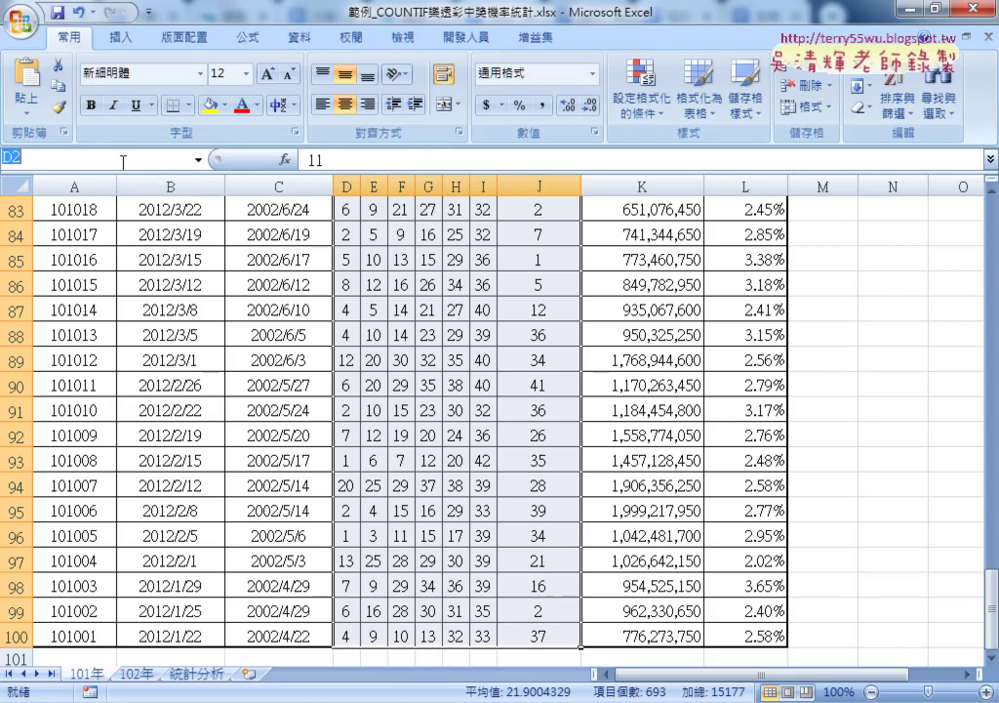
type("101")
key("Return")
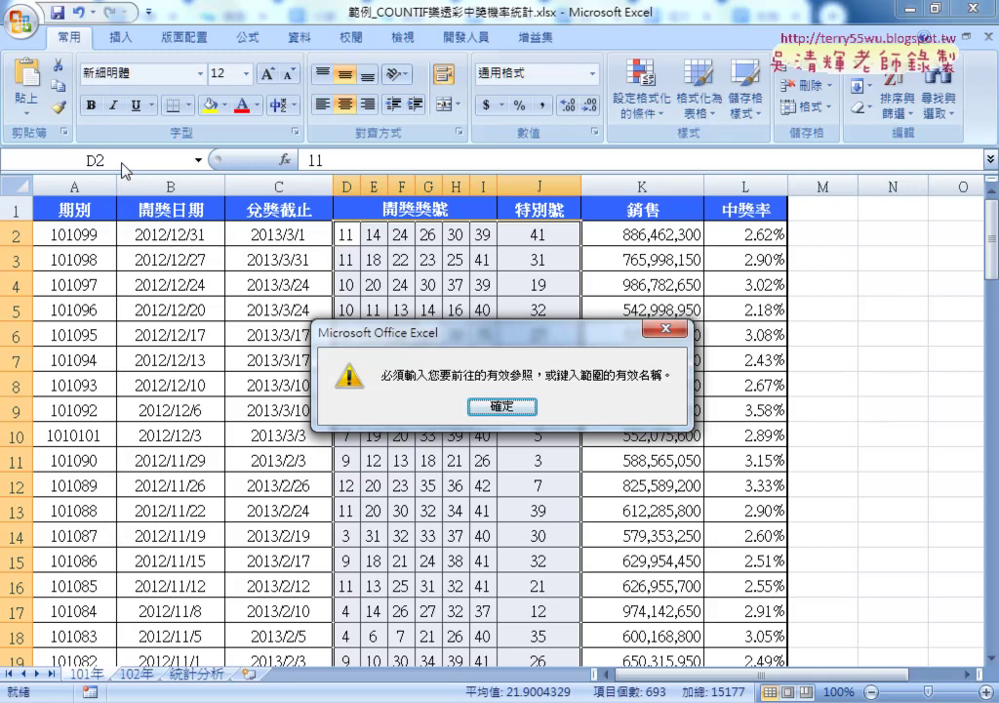
left_click(501, 404)
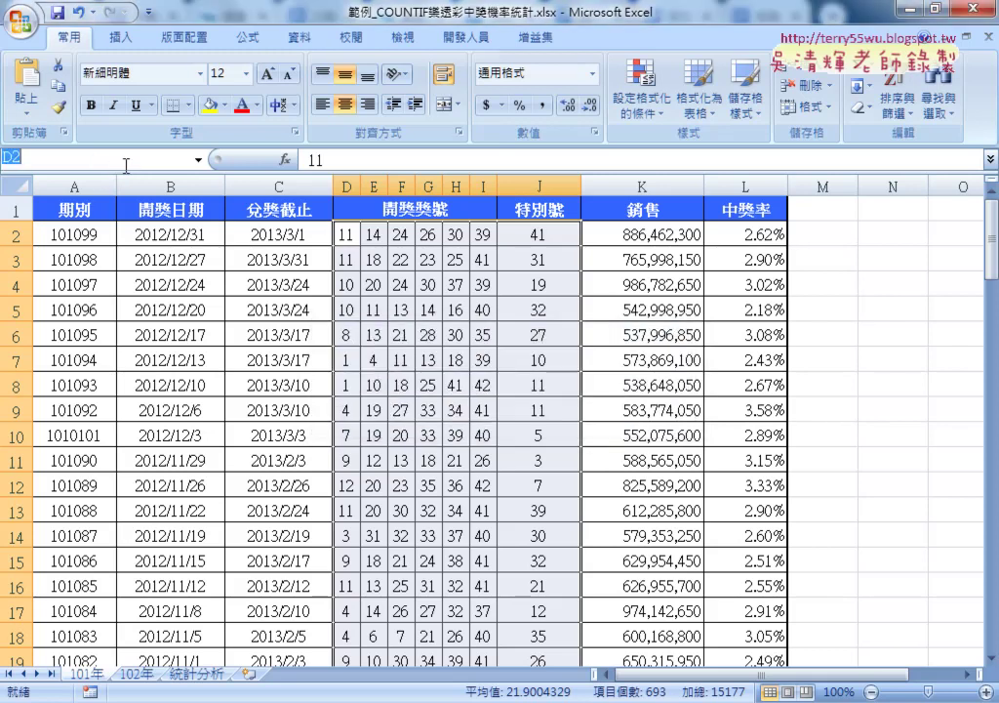
- Name the D2:J100 block 開獎101 through the Name Box
type("ㄉ")
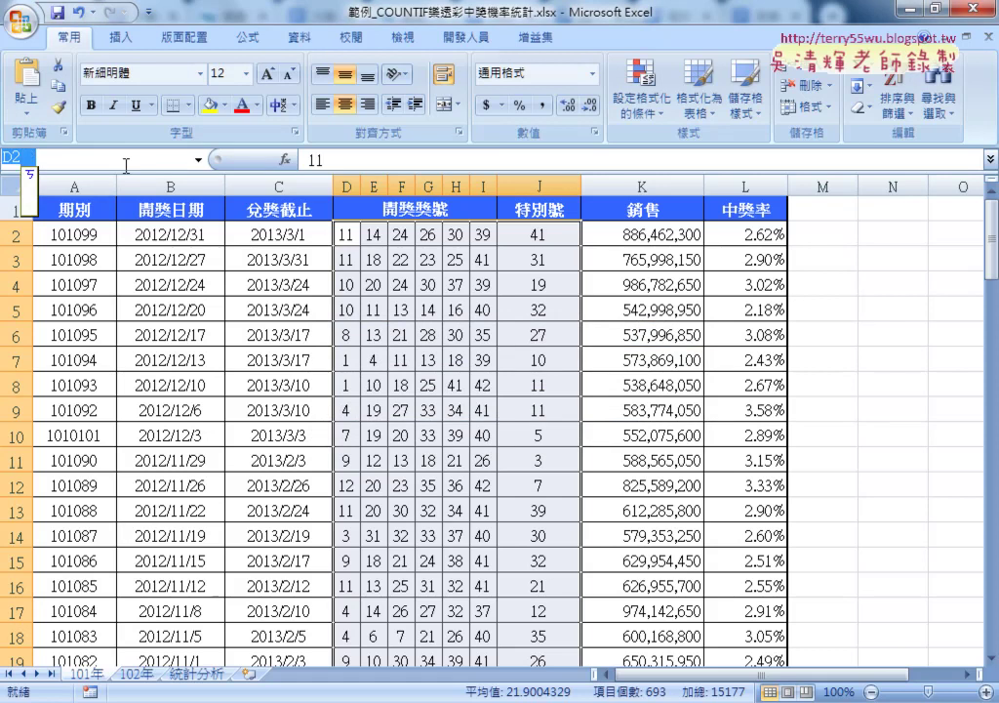
type("9 ru;")
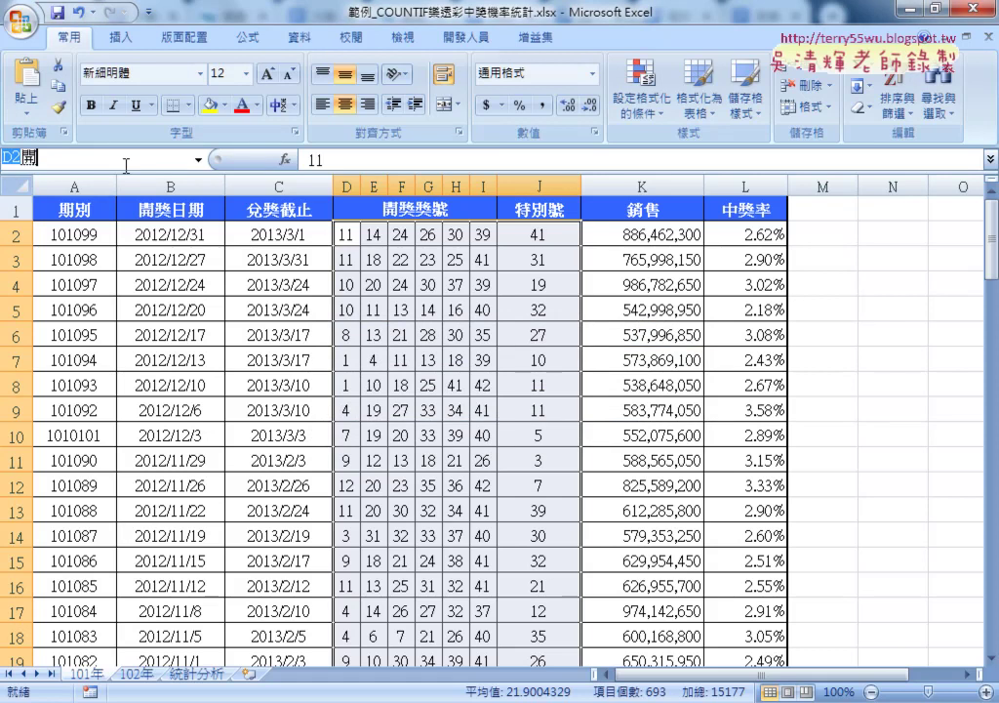
type("3")
key("Return")
type("101")
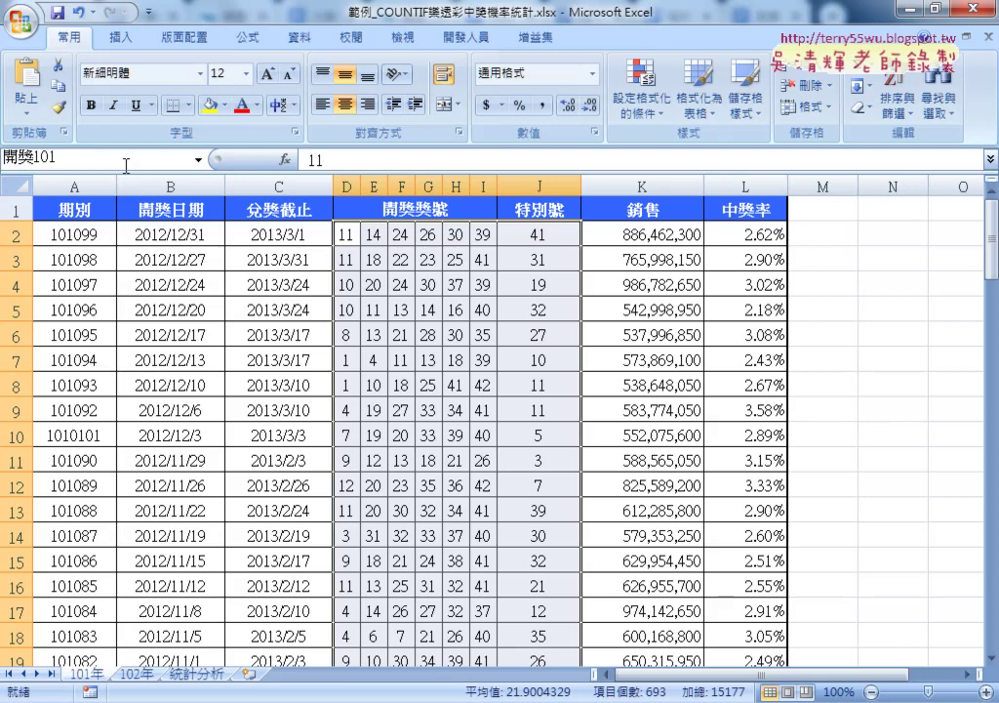
key("shift+Left")
key("shift+Left")
key("shift+Left")
key("shift+Left")
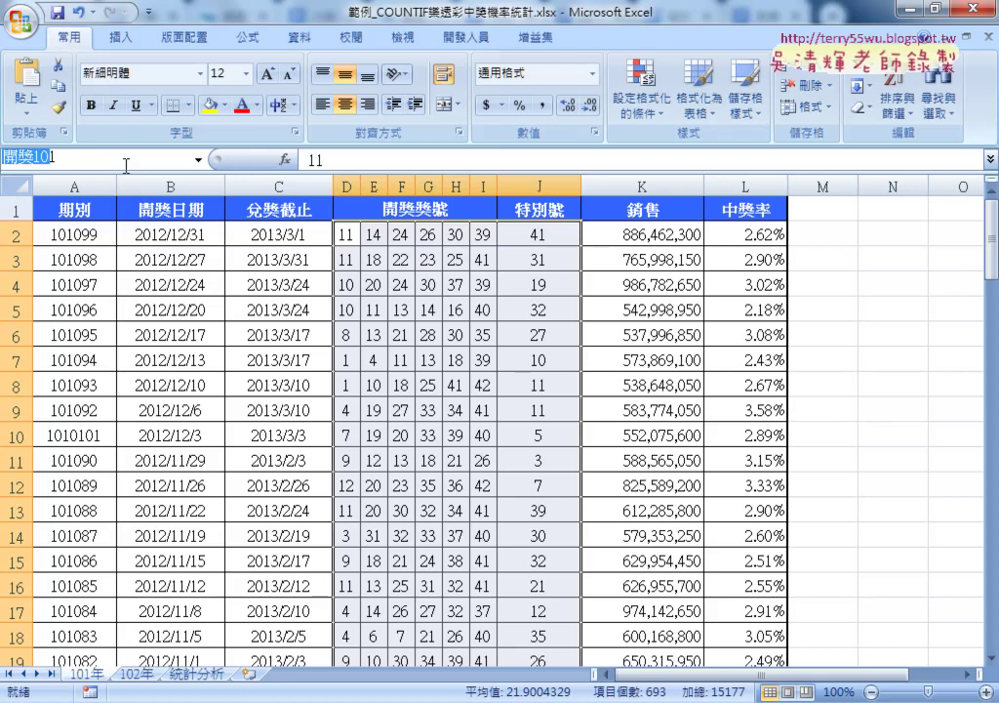
key("Return")
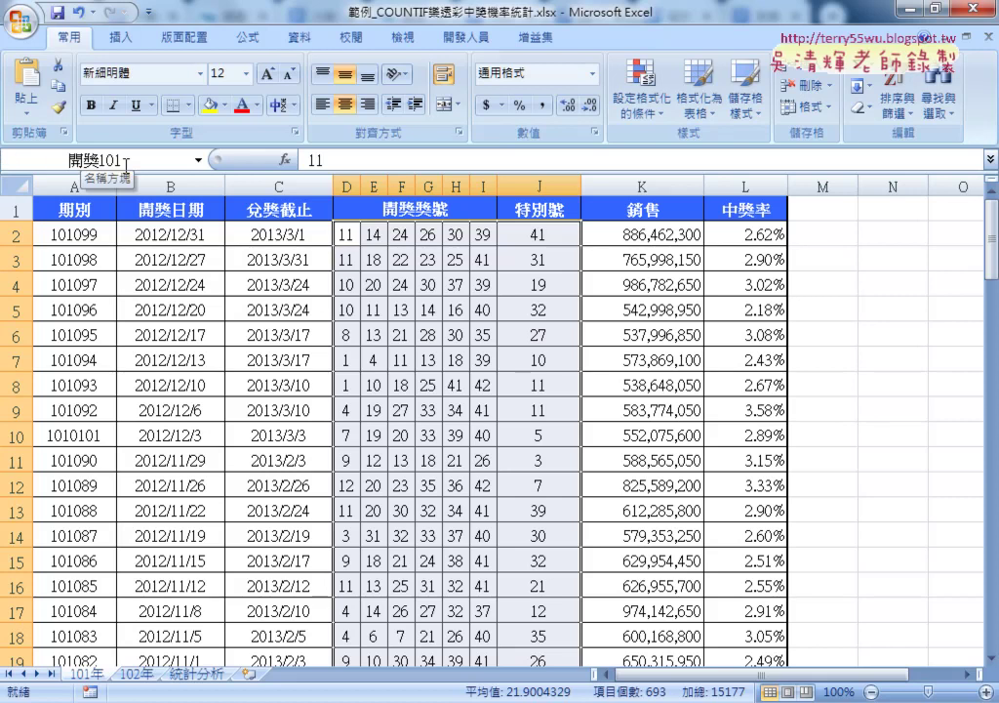
mouse_move(345, 235)
left_mouse_down()
mouse_move(505, 383)
mouse_move(501, 535)
left_mouse_up()
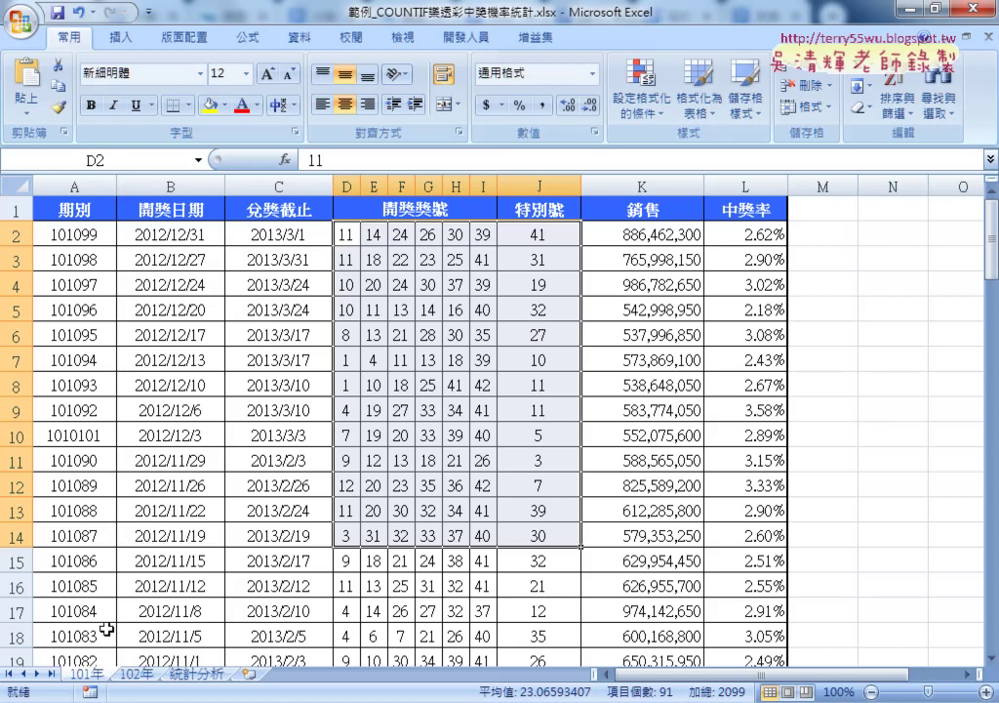
key("ctrl+Page_Down")
- Select D2:J105 on the 102年 sheet and name it 開獎102 in the Name Box
scroll(390, 260, "up", 3)
scroll(385, 258, "up", 6)
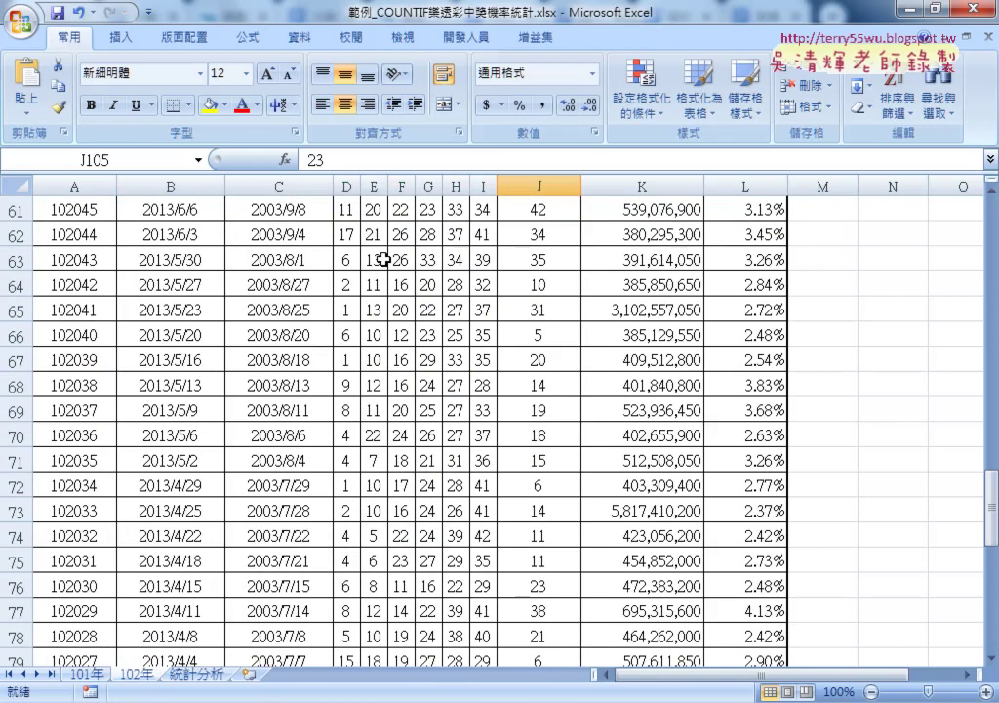
scroll(386, 258, "up", 10)
scroll(389, 259, "up", 6)
scroll(389, 258, "up", 4)
scroll(337, 221, "up", 1)
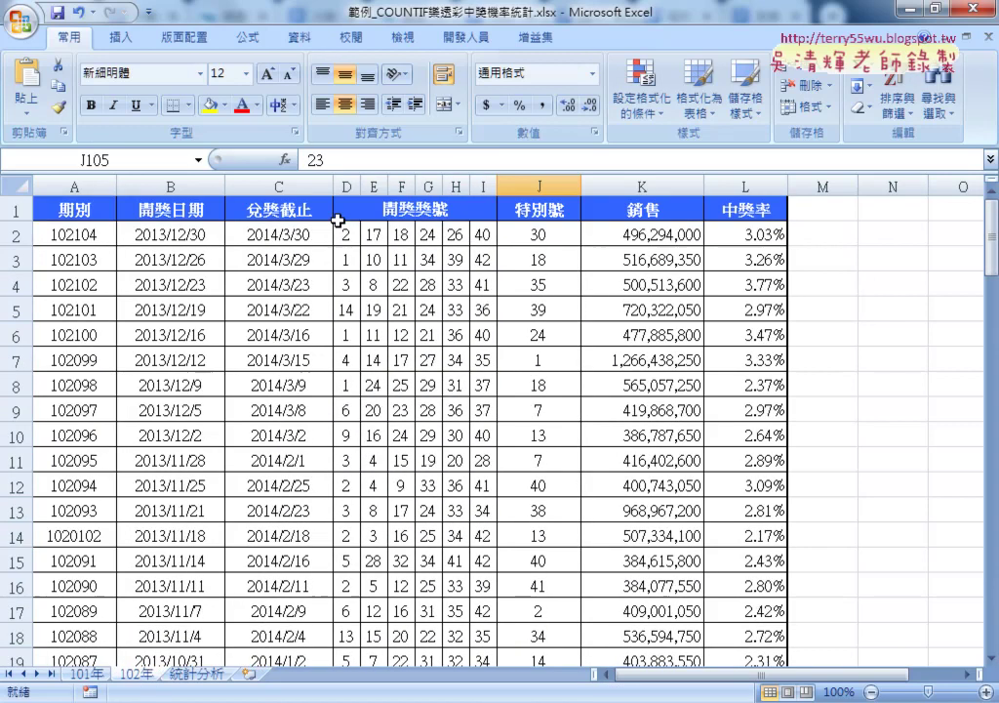
left_click_drag(342, 233, 525, 233)
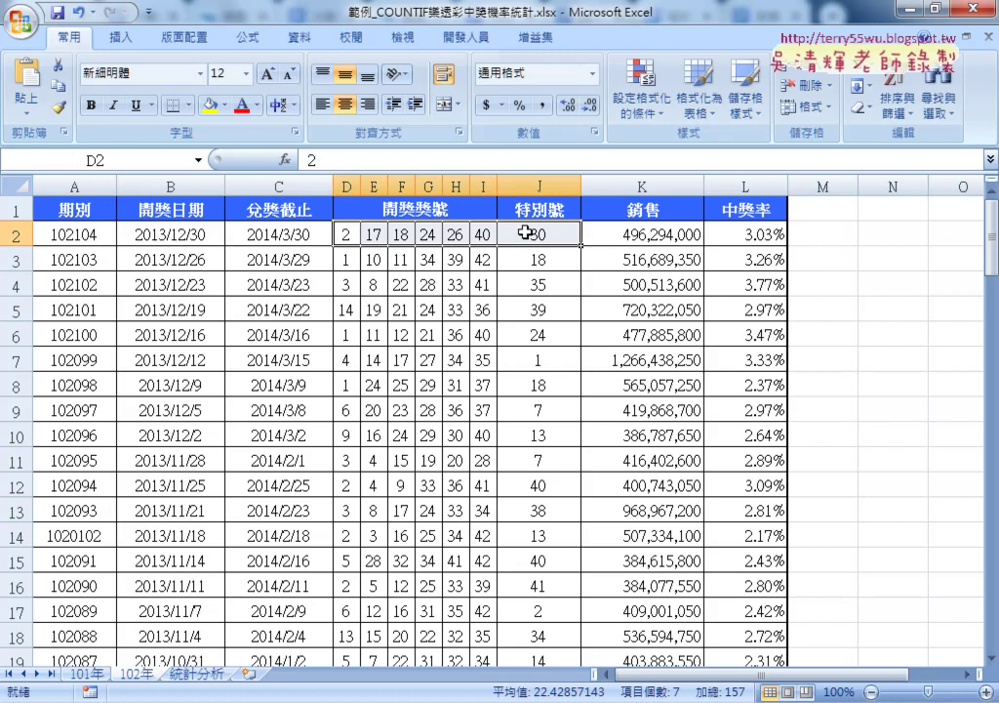
key("ctrl+shift+Down")
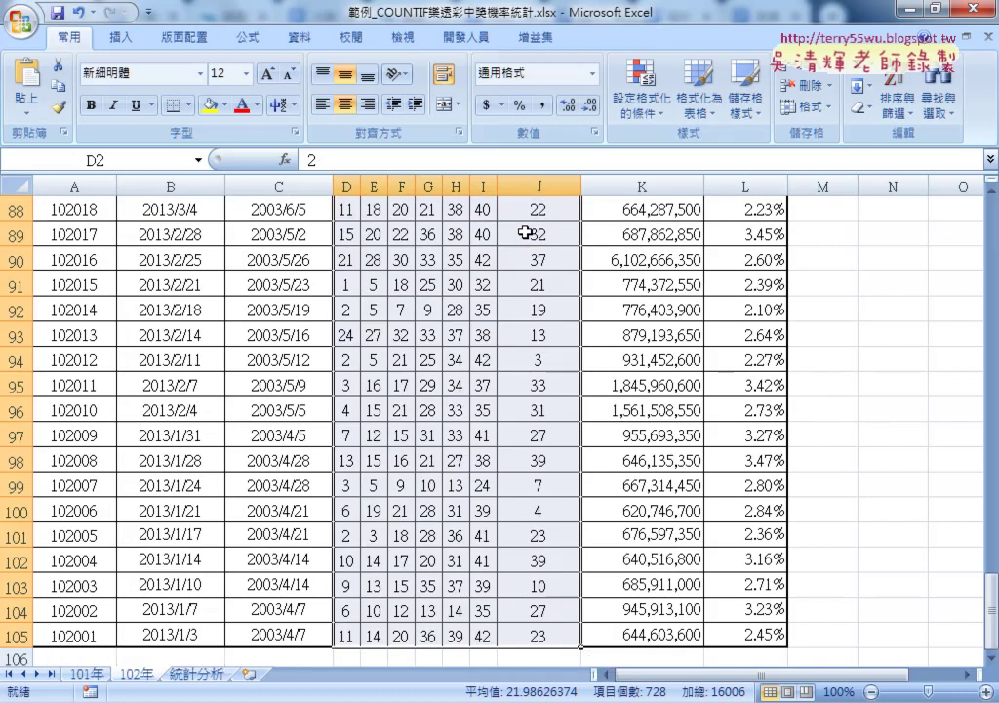
left_click(158, 162)
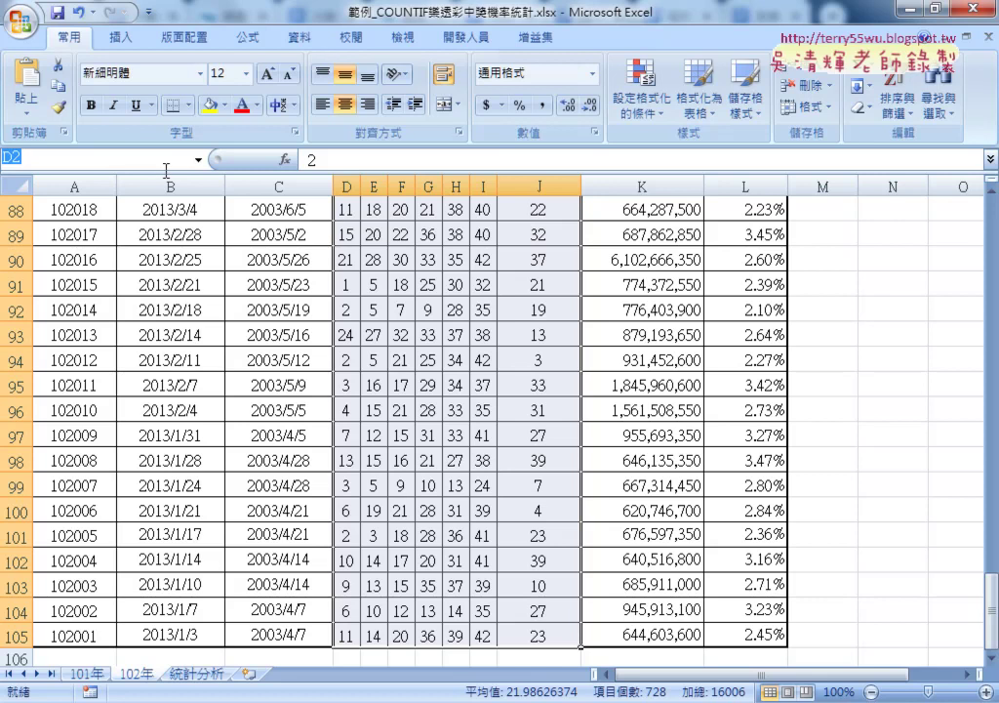
type("開獎10")
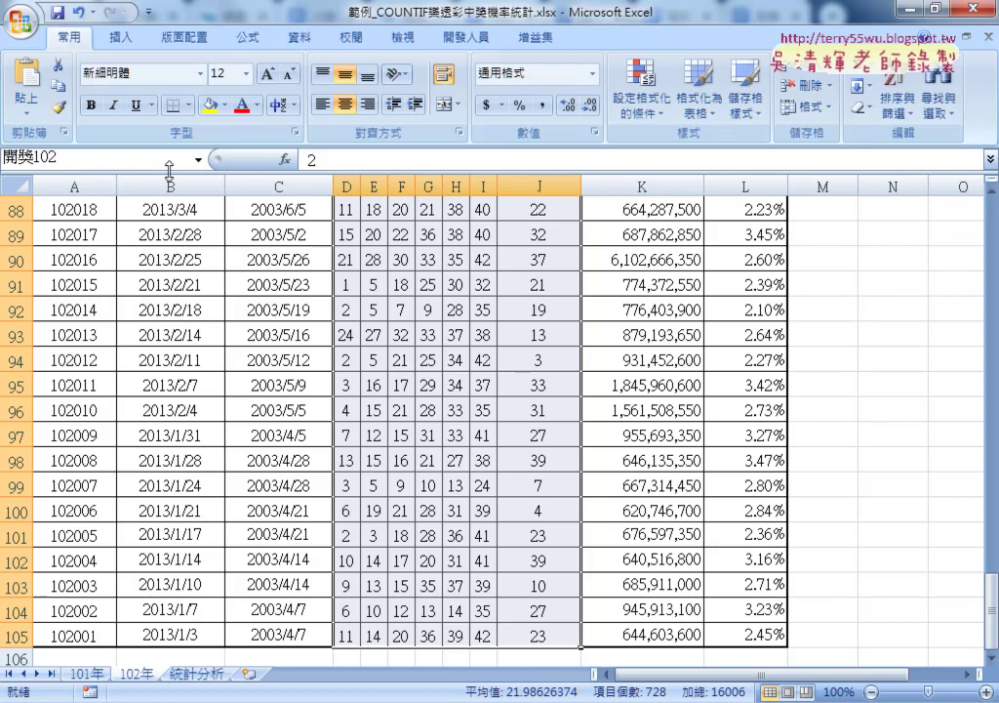
key("Return")
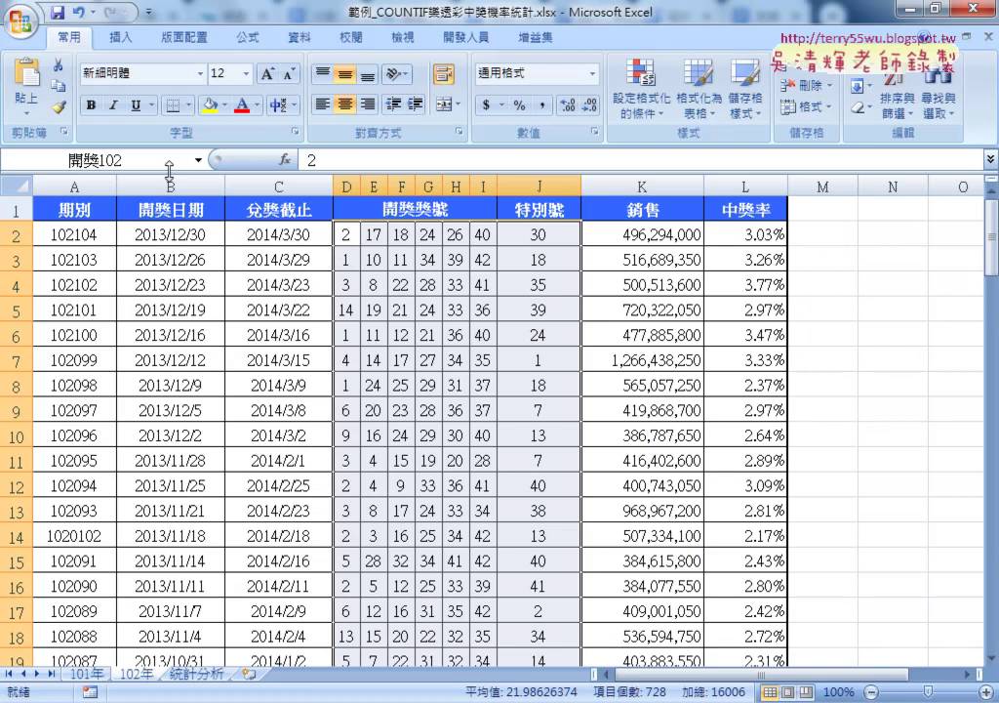
left_click(252, 39)
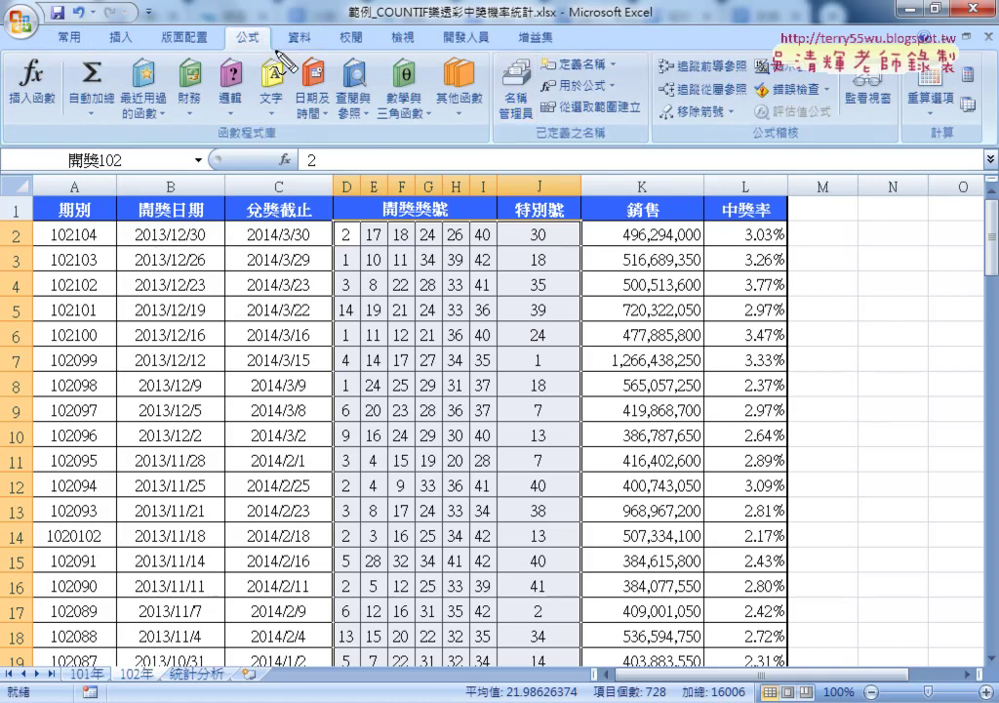
- Add red circle and arrow annotations on the Formulas ribbon, then clear them
left_click_drag(268, 21, 255, 59)
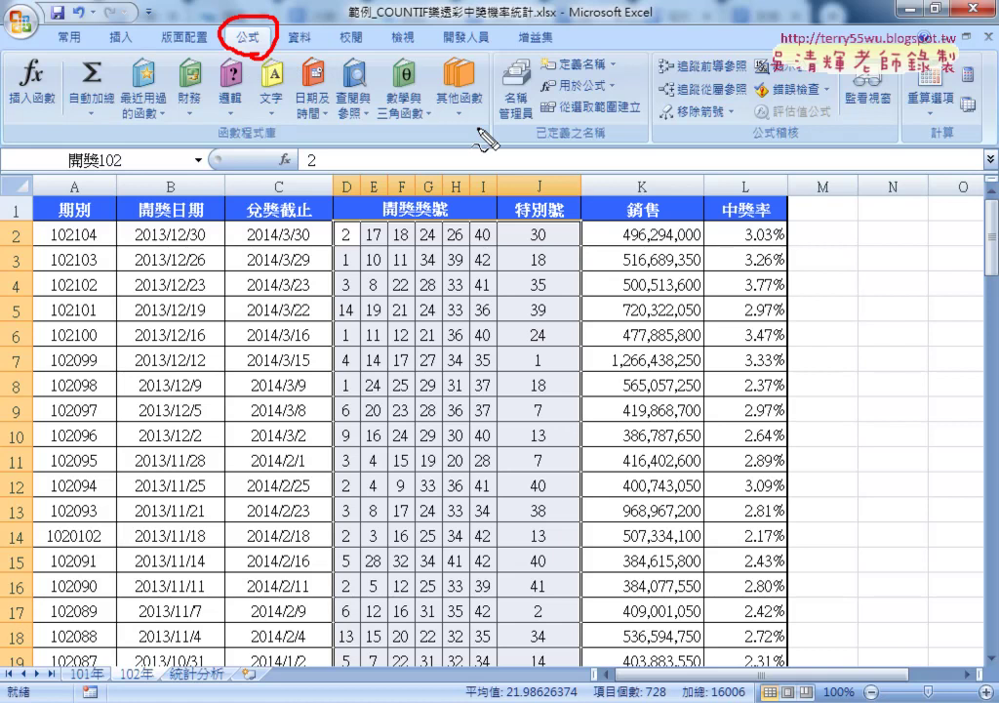
mouse_move(527, 47)
left_mouse_down()
mouse_move(483, 132)
mouse_move(535, 61)
left_mouse_up()
left_click_drag(258, 56, 466, 109)
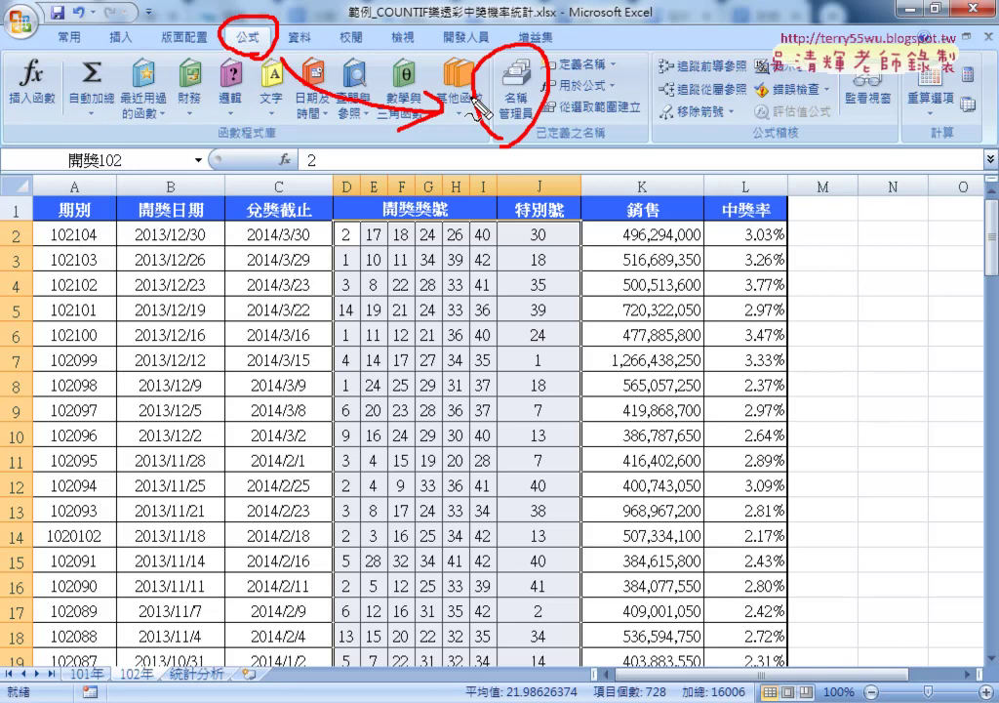
key("Escape")
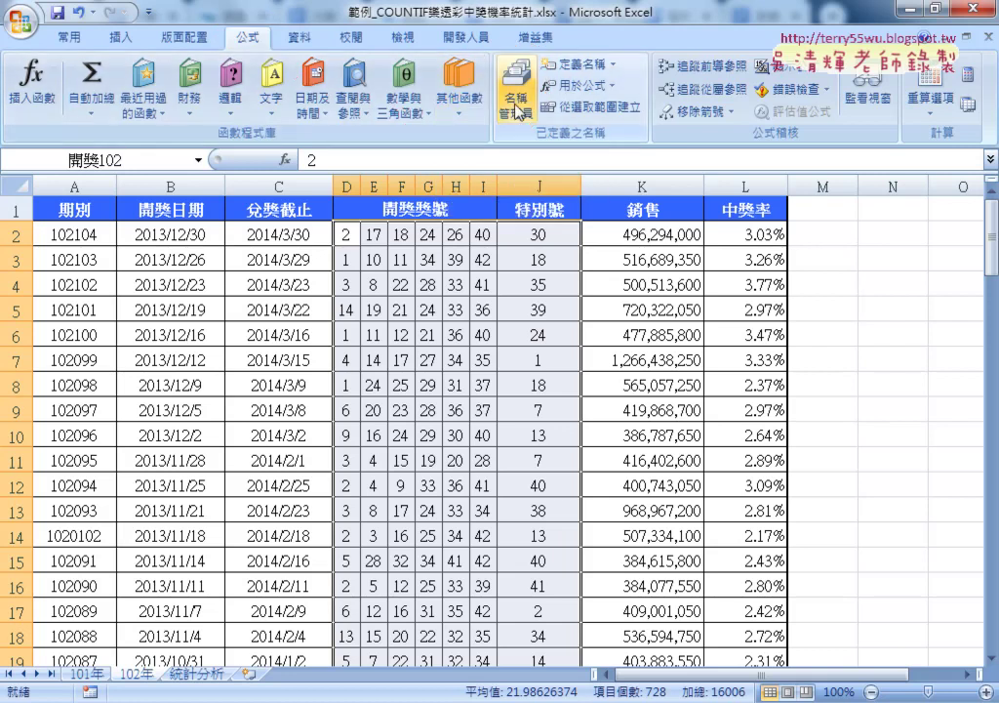
- Open Name Manager and check the range that 開獎101 refers to
left_click(515, 98)
left_click(488, 254)
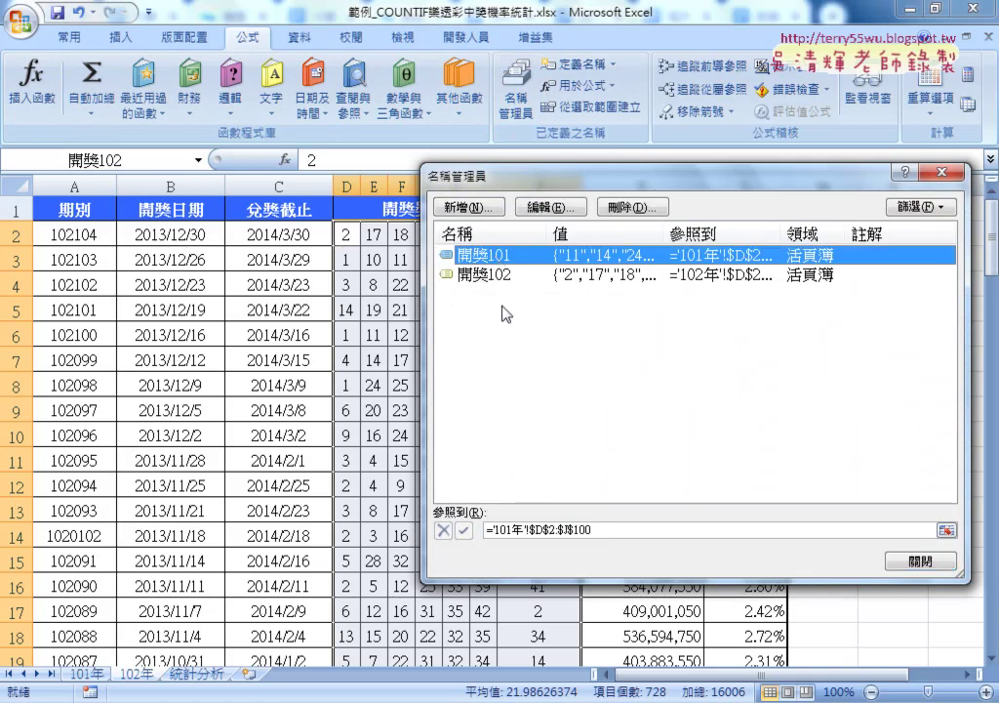
left_click(607, 532)
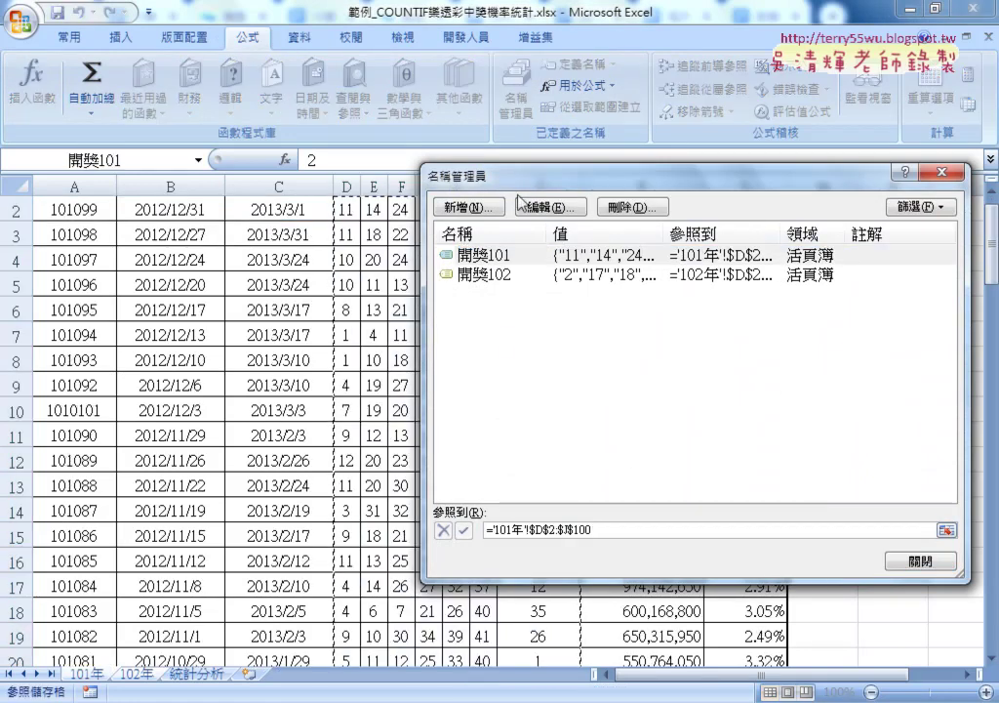
mouse_move(508, 176)
left_mouse_down()
mouse_move(668, 191)
mouse_move(371, 266)
left_mouse_up()
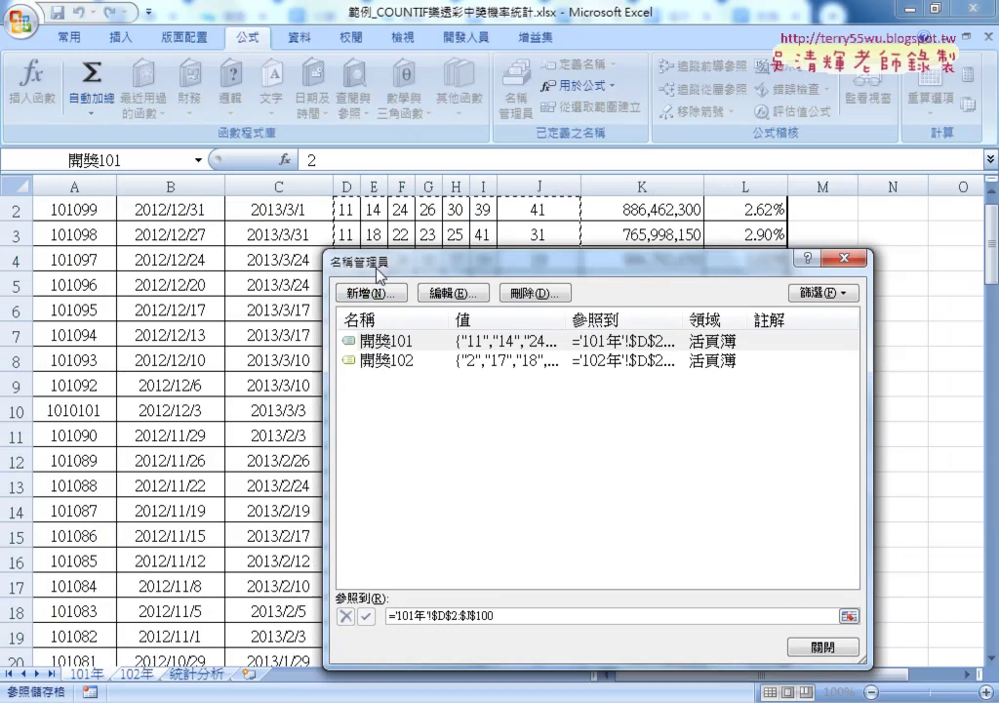
- Check 開獎102's range, close Name Manager, and switch to the 統計分析 sheet
left_click(397, 368)
left_click(493, 620)
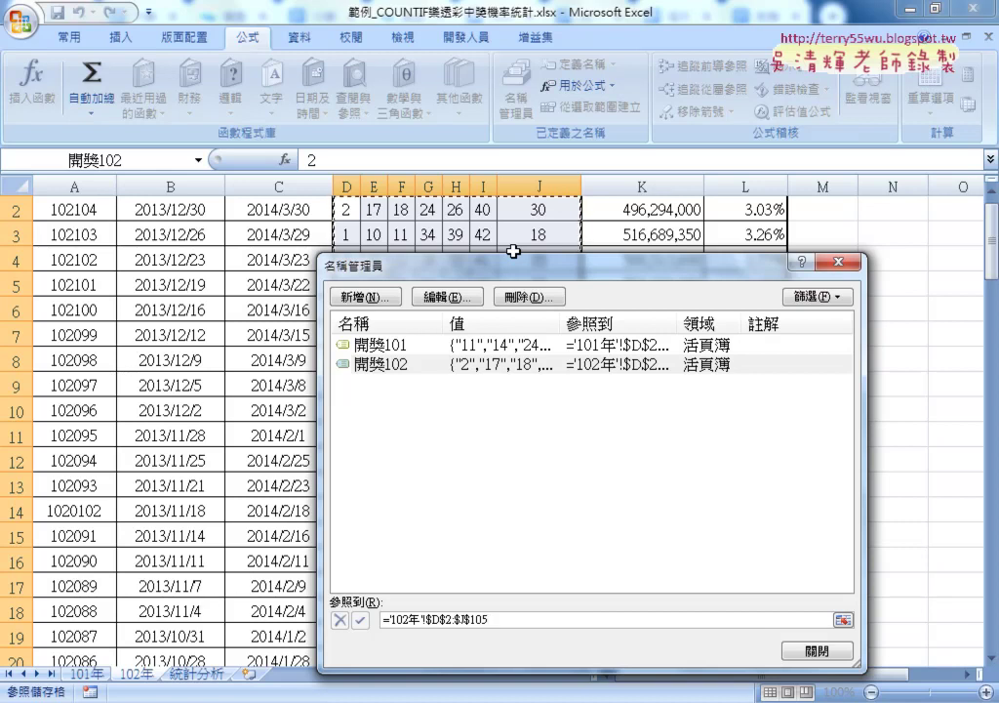
left_click(838, 261)
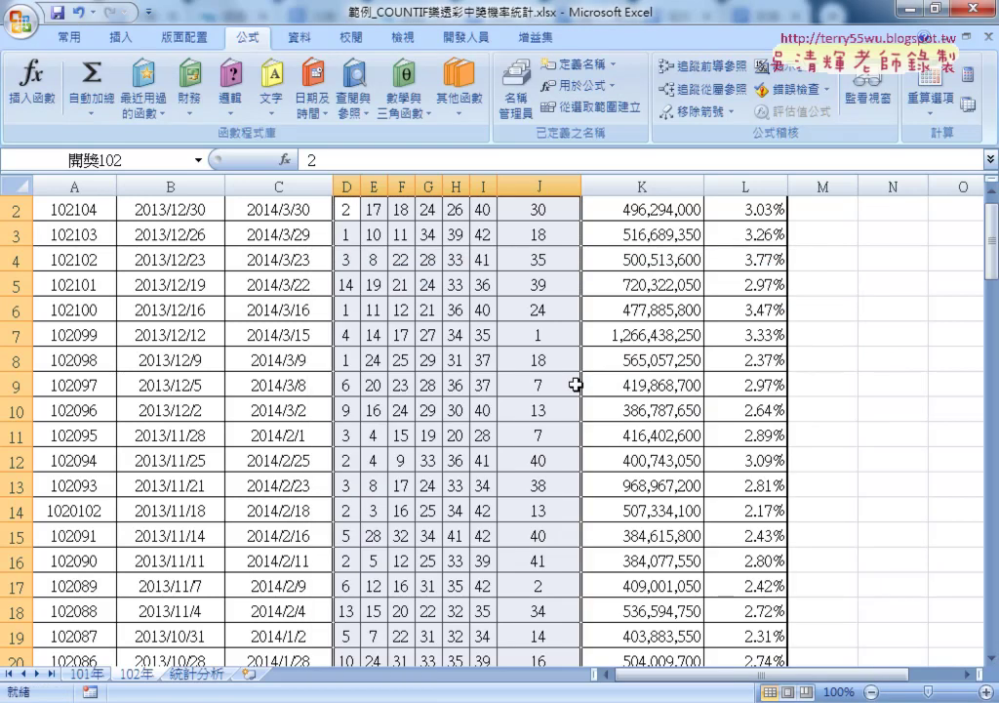
left_click(196, 673)
- Insert the COUNTIF function into cell B2 of the 統計分析 sheet
left_click(285, 159)
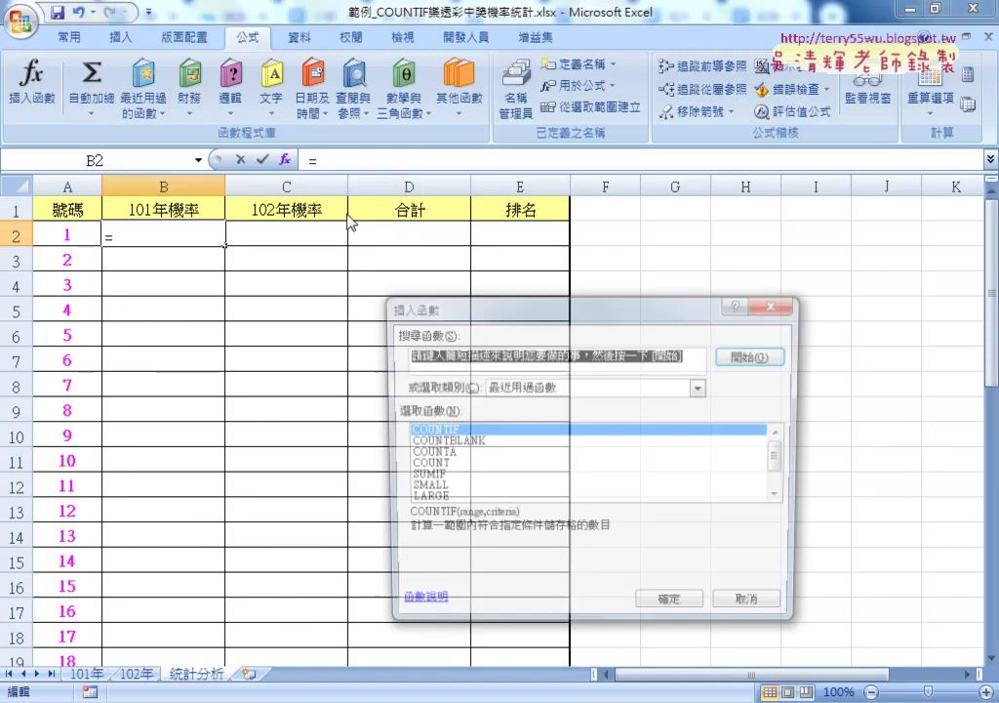
left_click(536, 387)
left_click(432, 314)
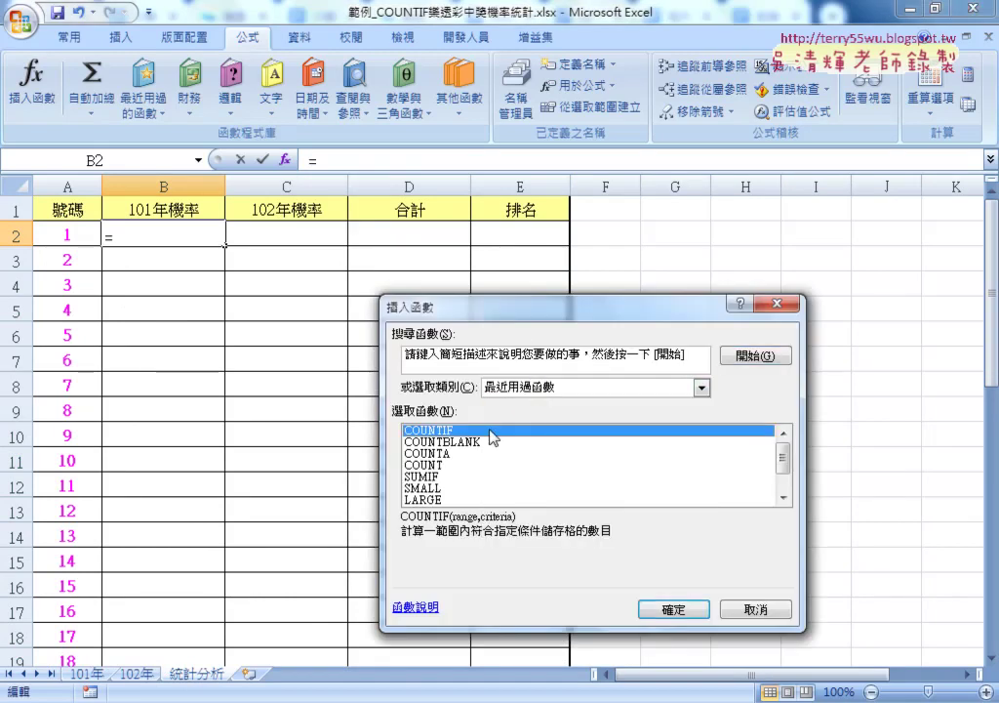
double_click(485, 430)
left_click_drag(468, 366, 375, 128)
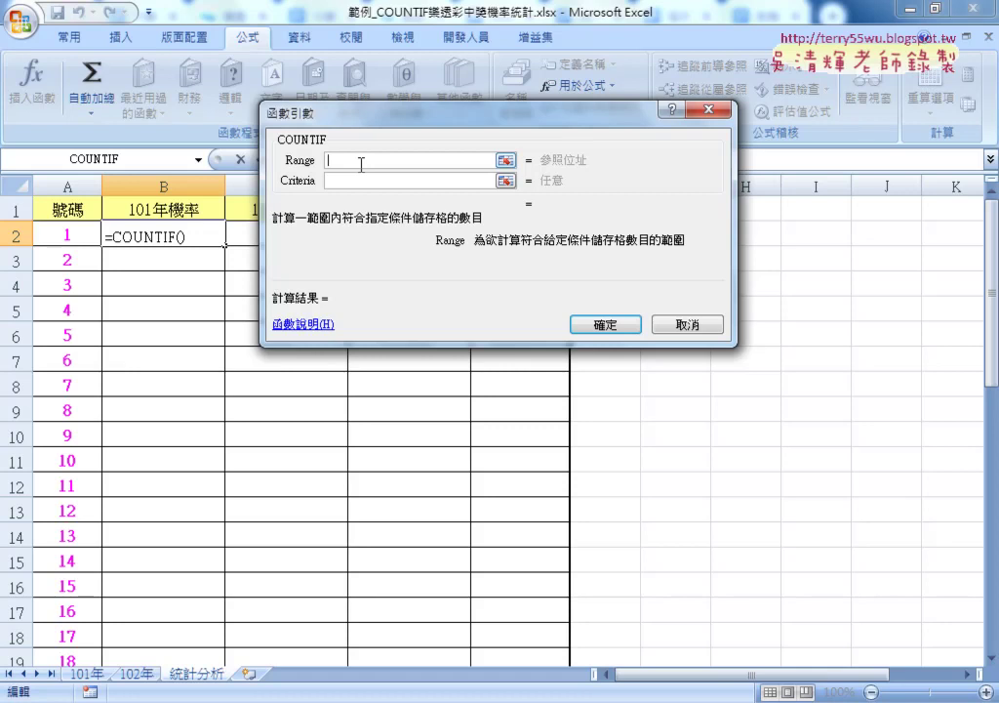
- Set COUNTIF's range to 開獎101 and its criterion to A2, giving 17
key("F3")
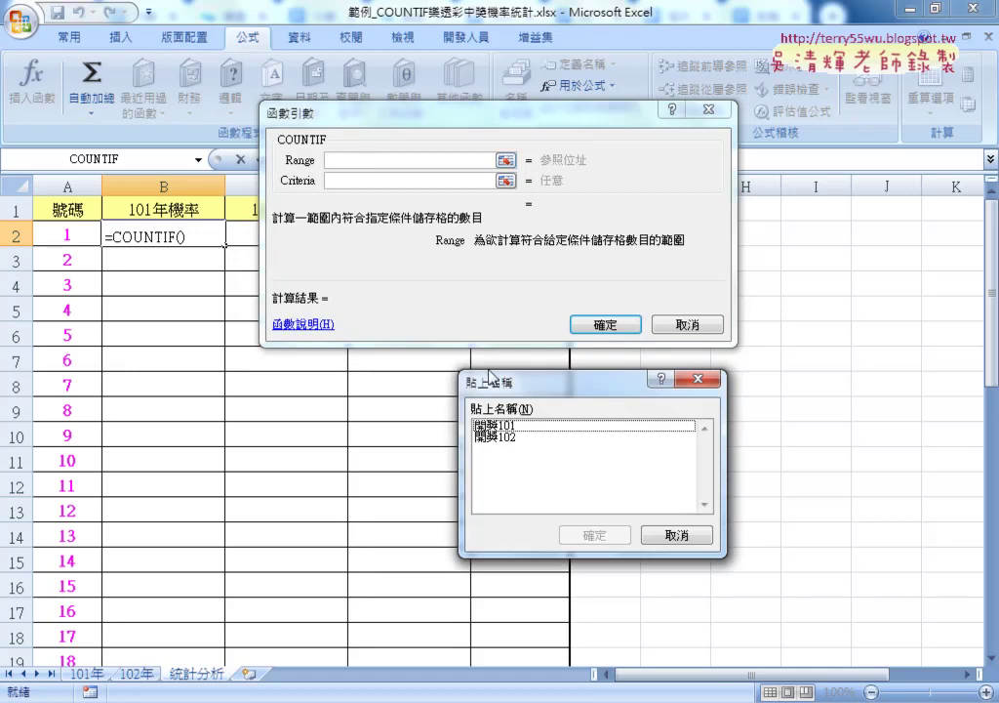
left_click_drag(488, 381, 422, 108)
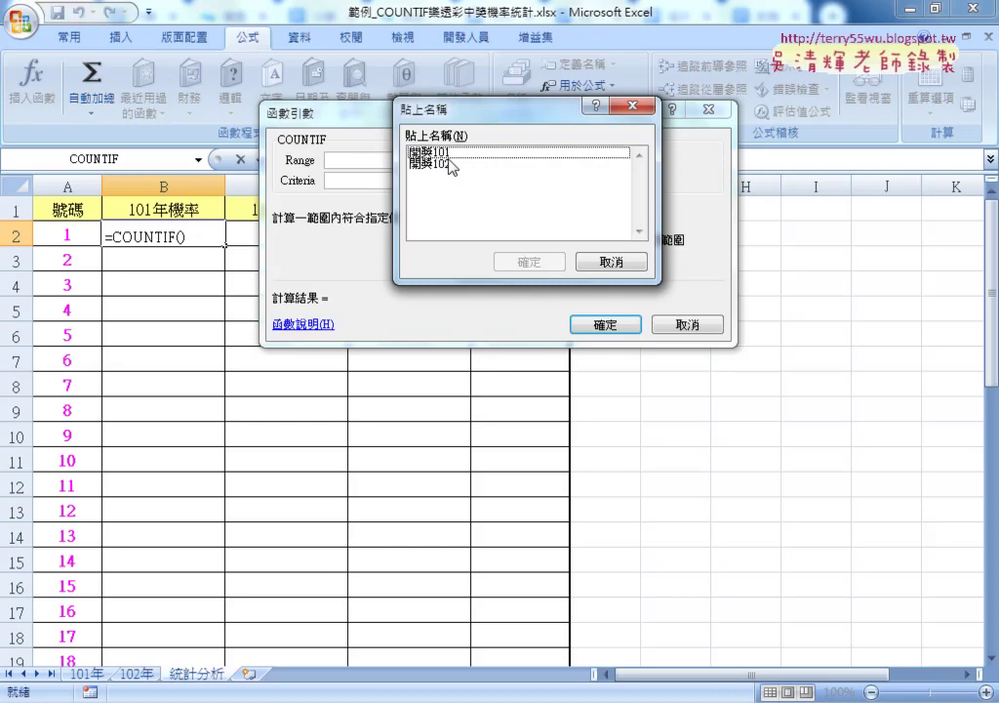
double_click(429, 153)
left_click(368, 176)
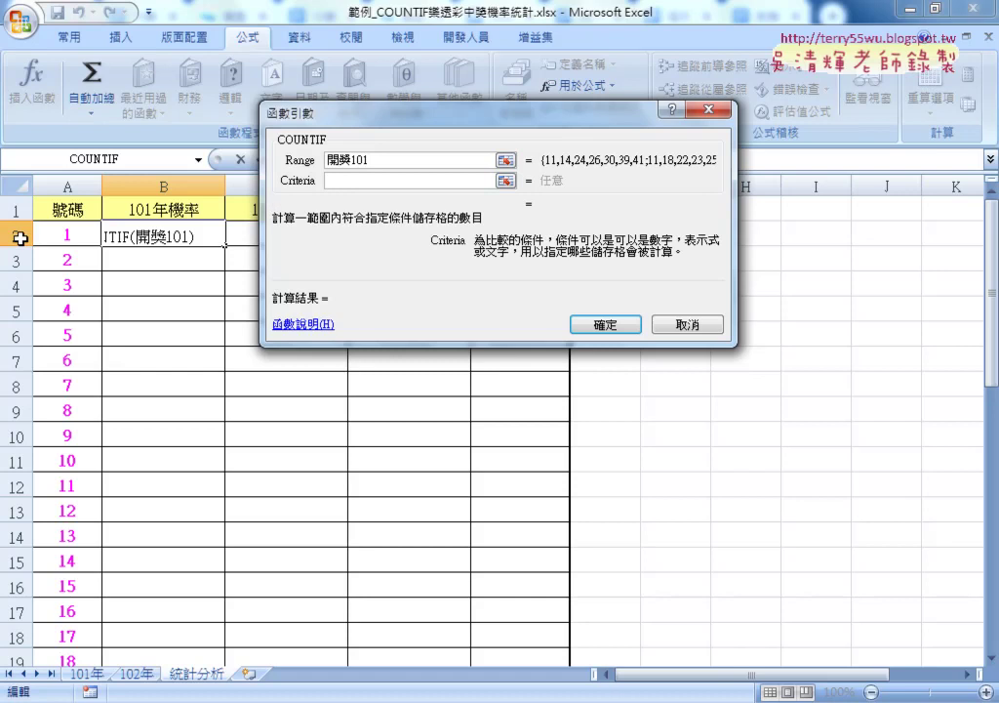
left_click(76, 233)
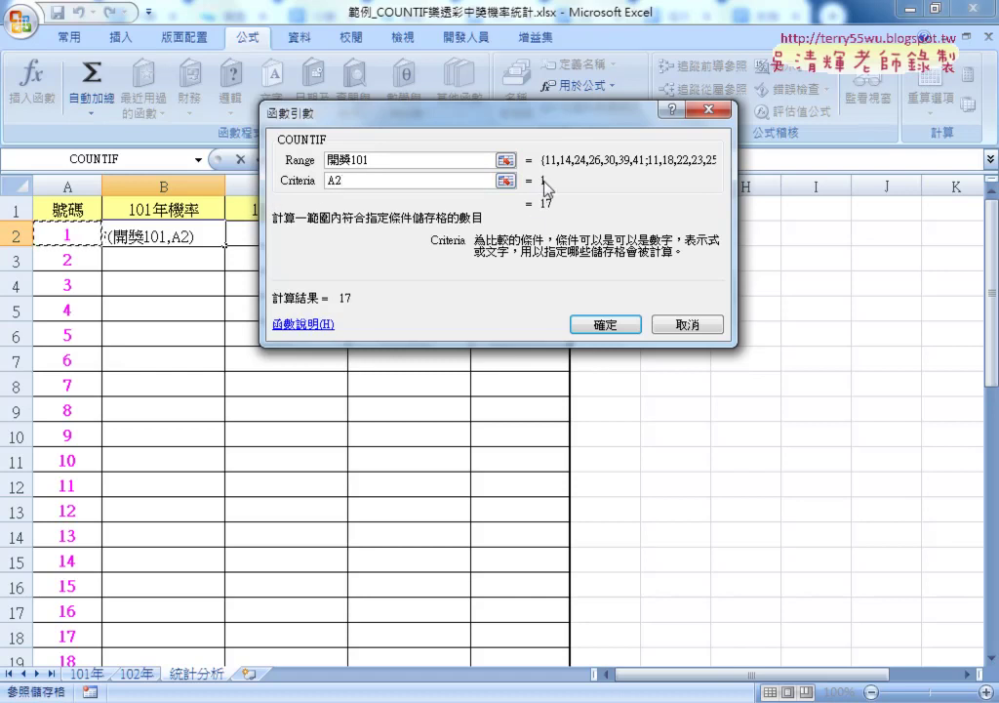
left_click(606, 325)
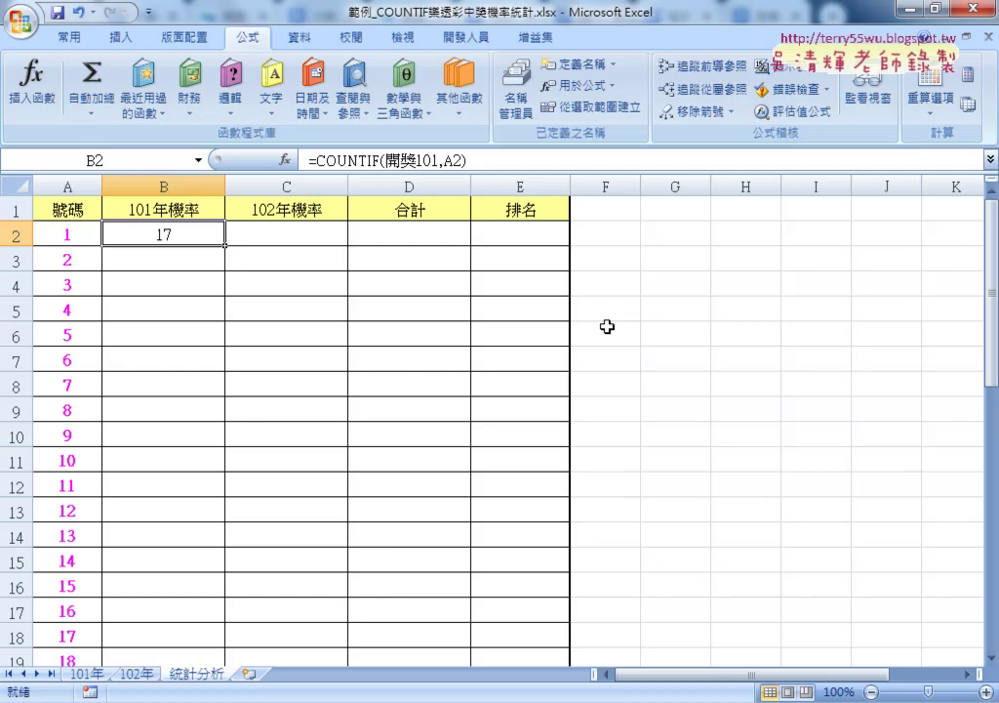
- Append /COUNT(開獎101) to B2's COUNTIF formula so it shows 0.024531025
left_click(524, 164)
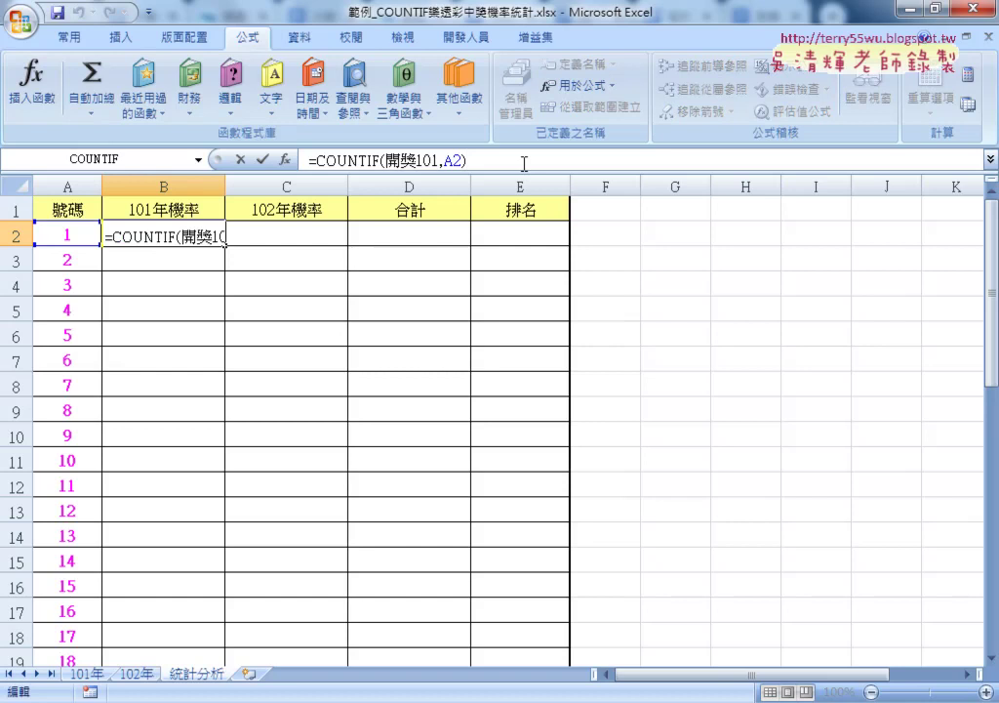
type("/")
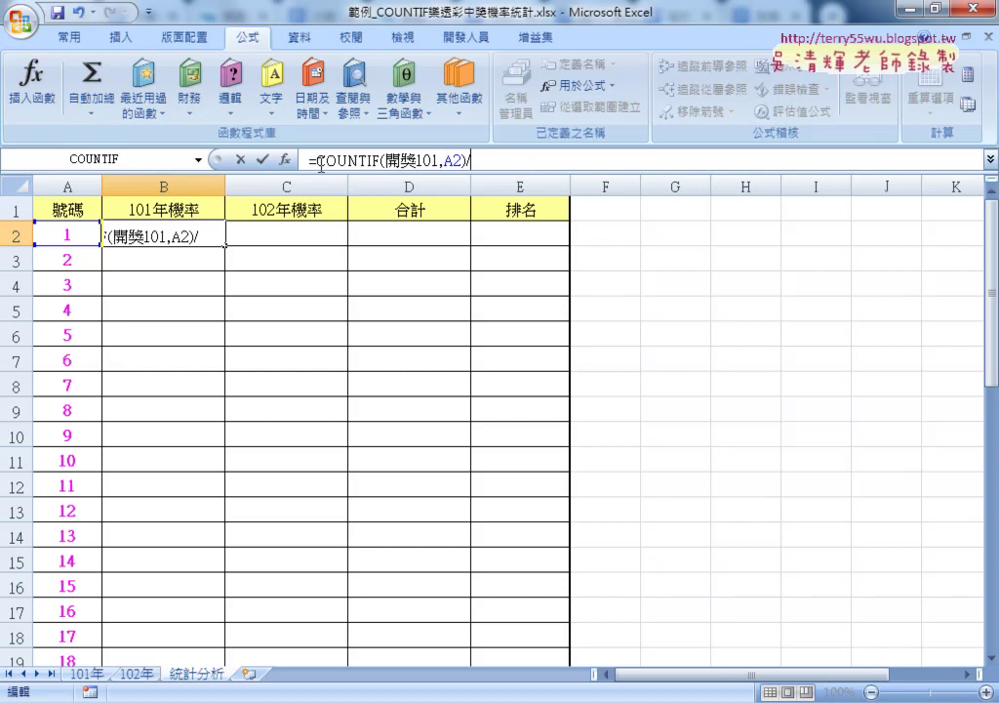
left_click_drag(315, 160, 439, 160)
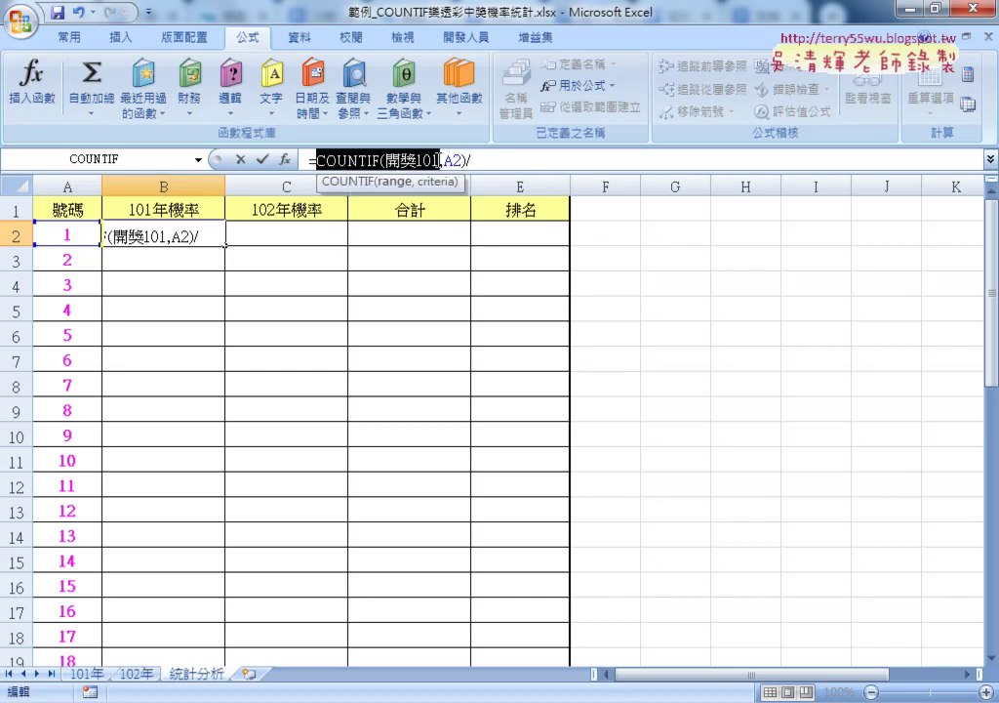
left_click(500, 162)
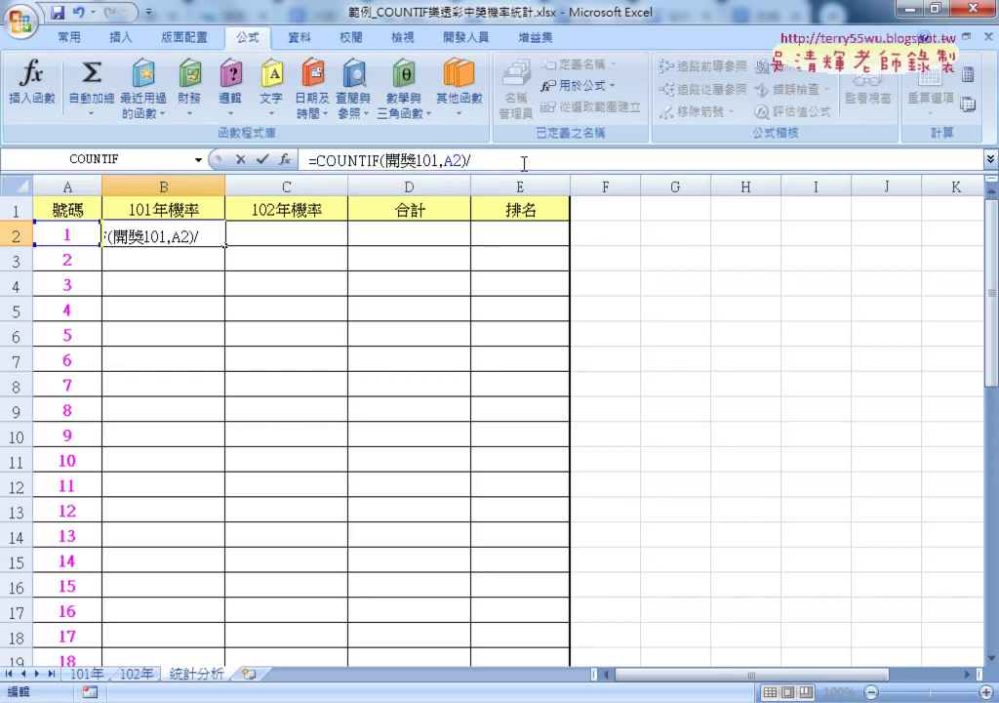
key("ctrl+v")
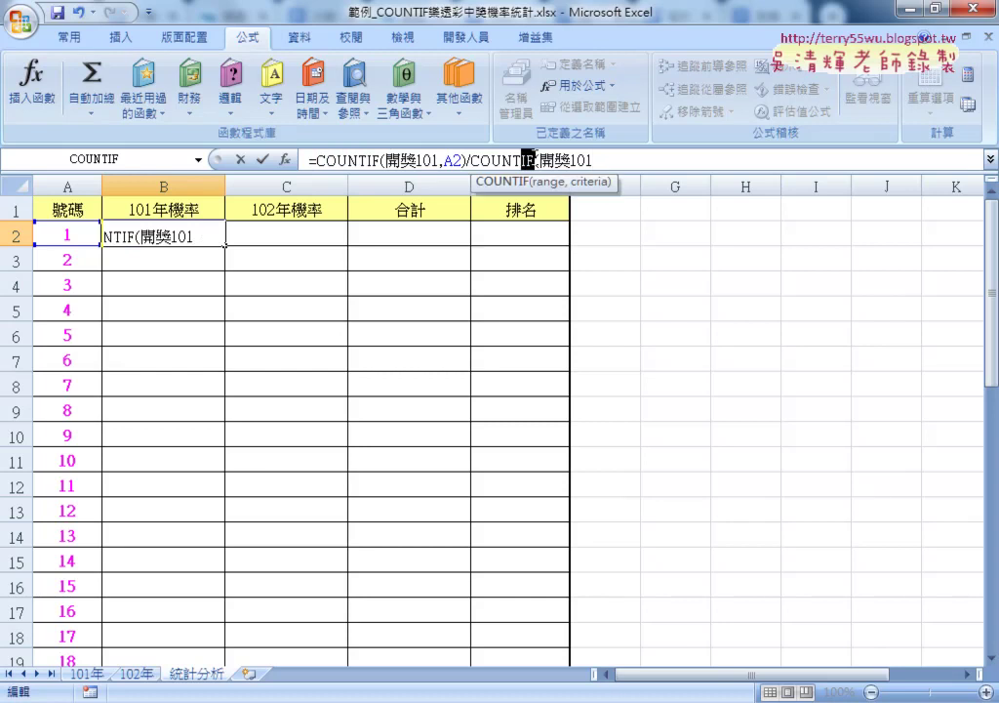
key("Delete")
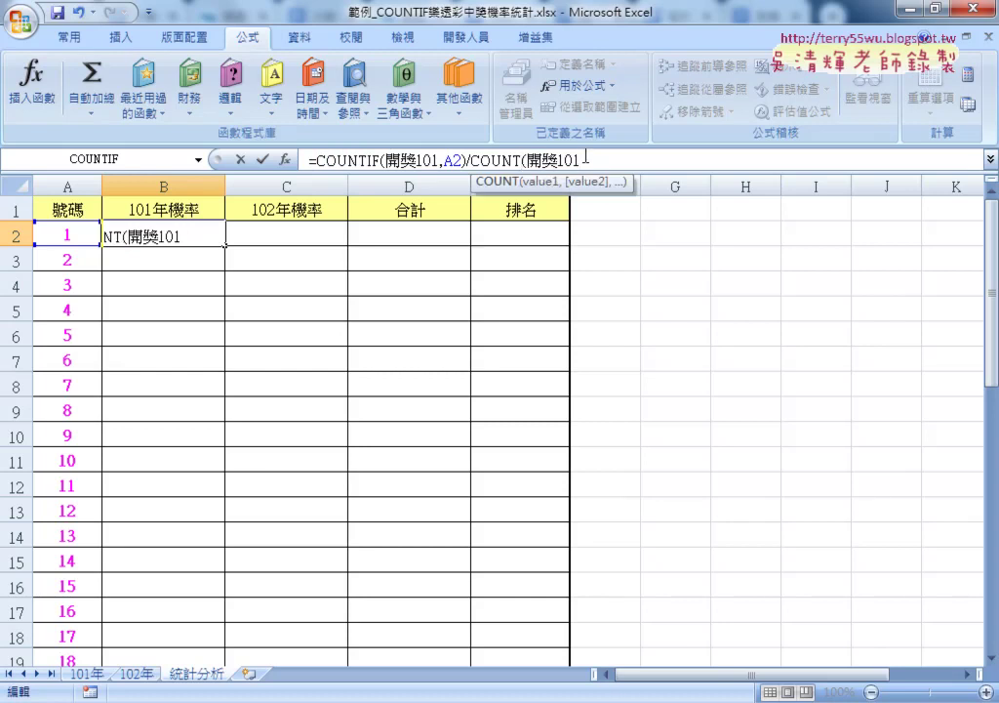
type(")")
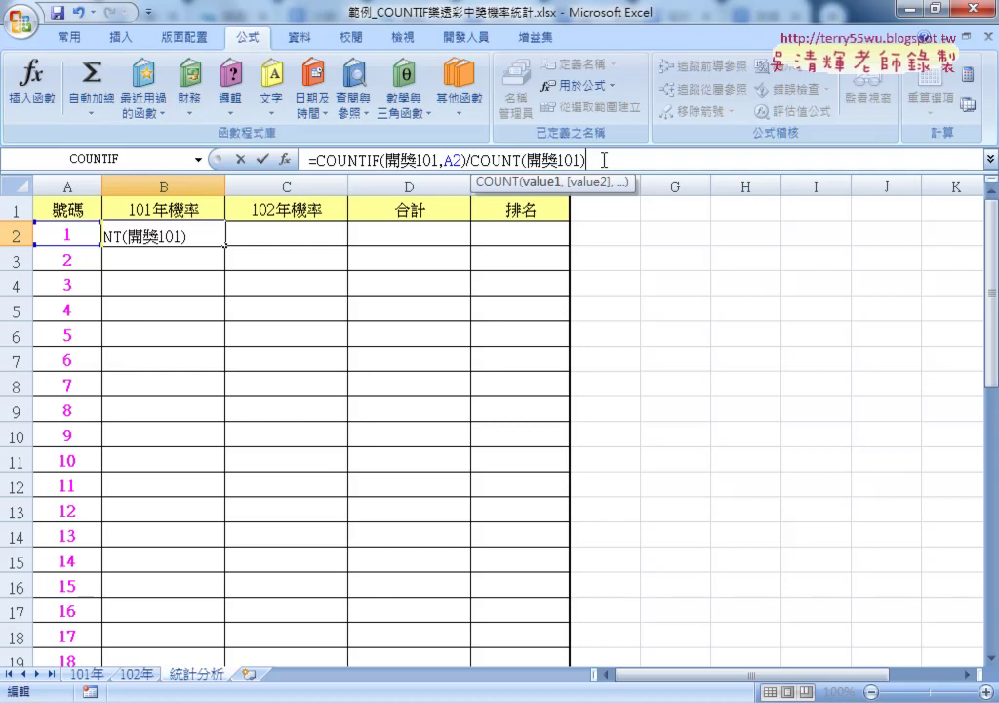
left_click(262, 159)
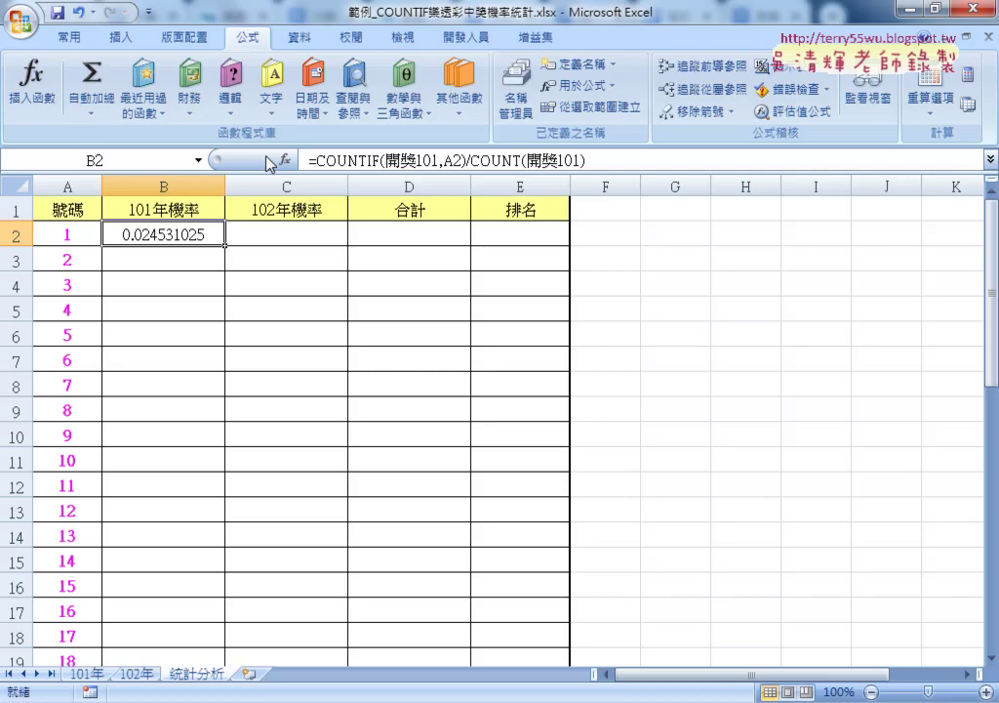
- Format B2 with the custom fraction code # ??/10000 and fill it down column B
right_click(190, 234)
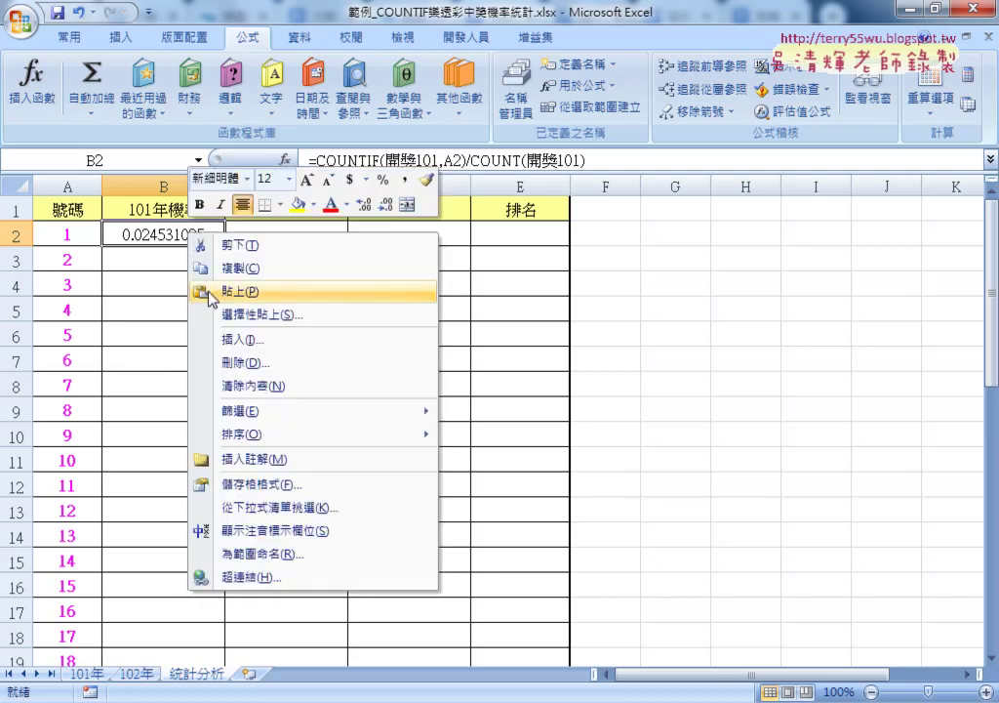
left_click(283, 483)
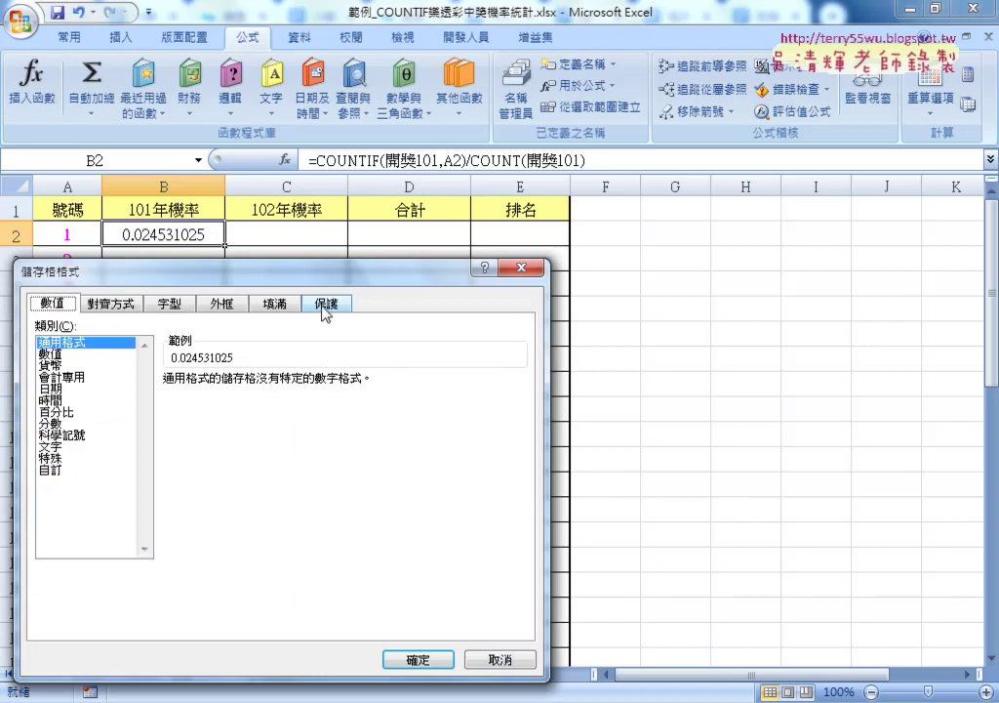
left_click_drag(342, 278, 598, 141)
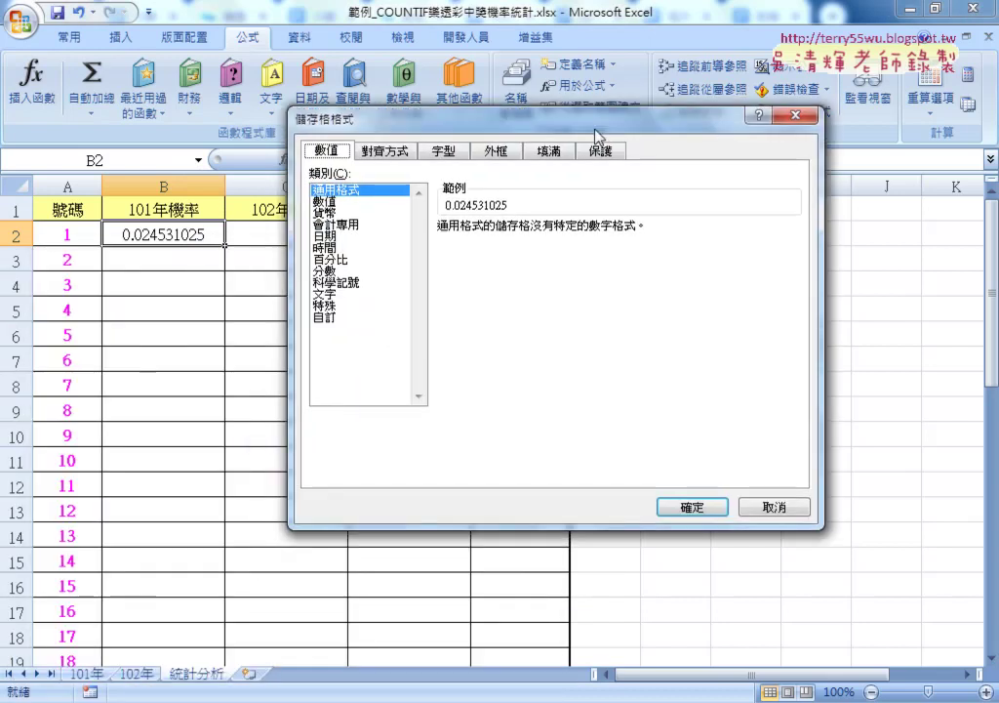
left_click(339, 272)
left_click_drag(791, 277, 790, 303)
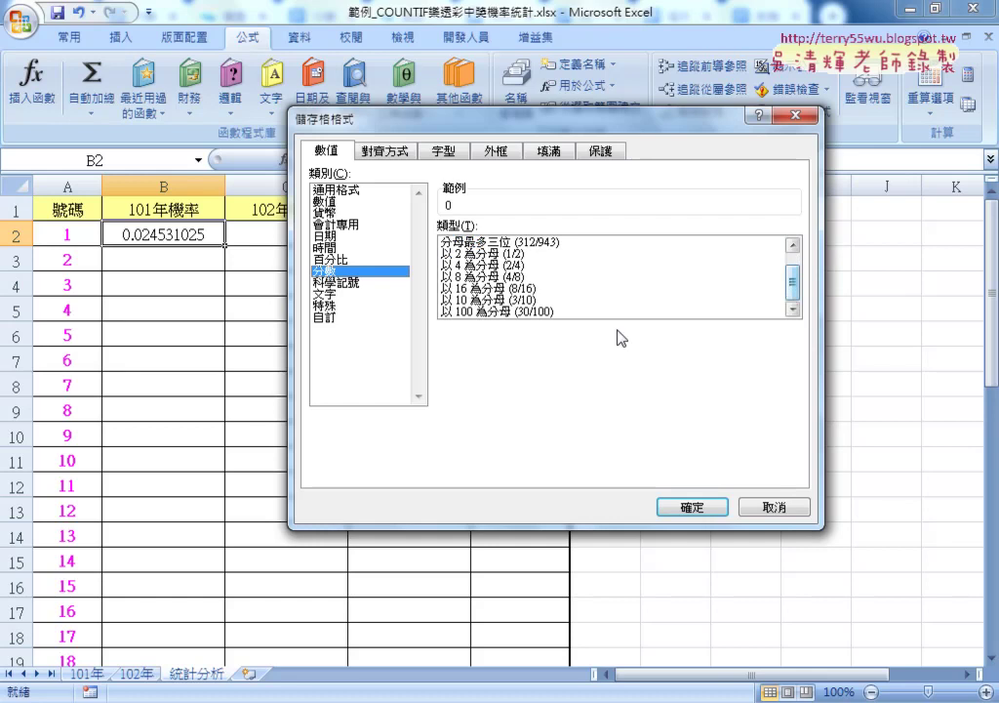
left_click(517, 311)
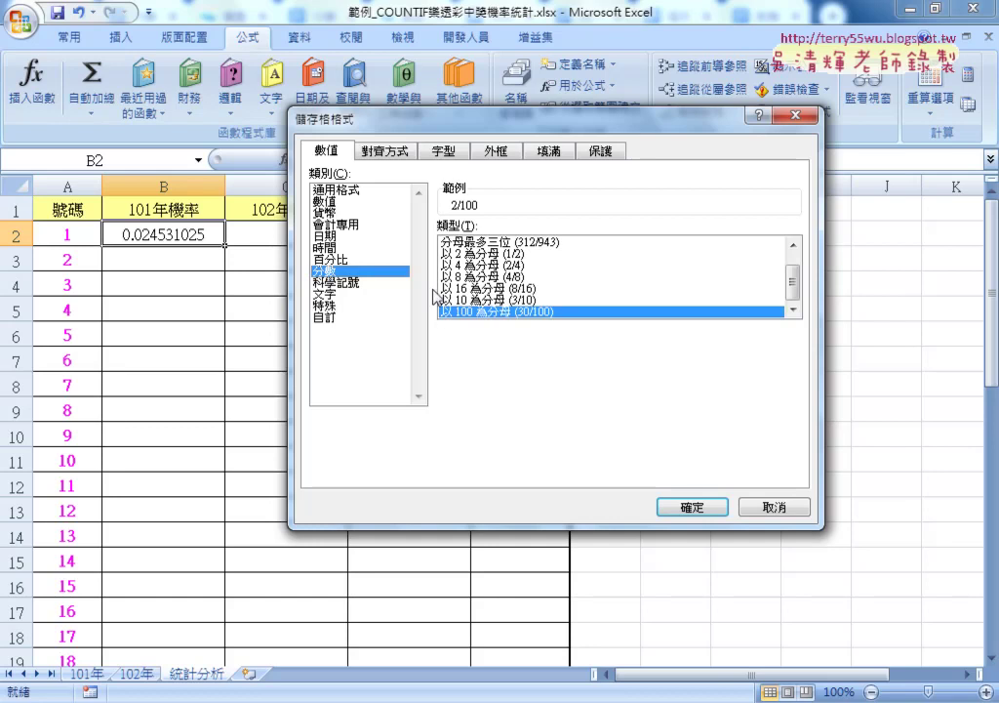
left_click(341, 318)
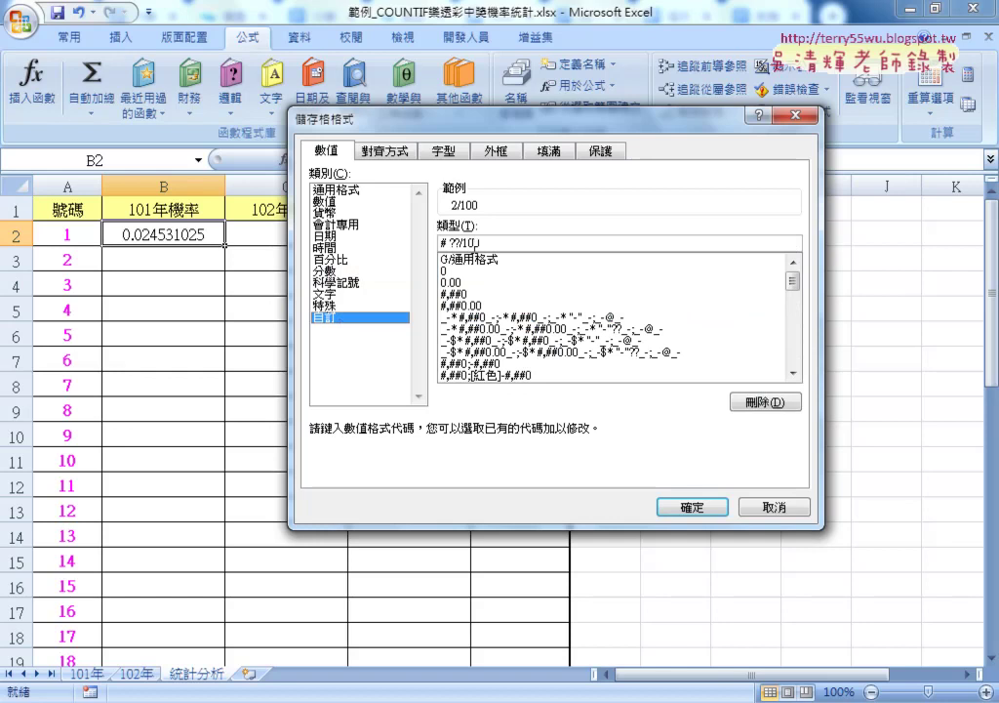
left_click(494, 243)
type("0000")
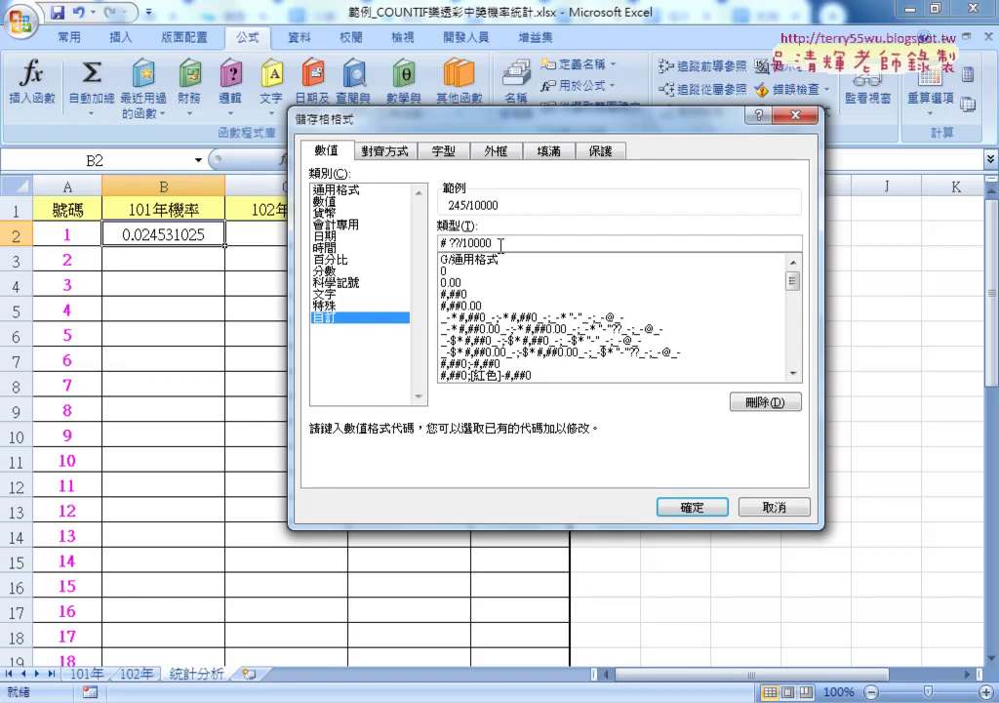
left_click(692, 507)
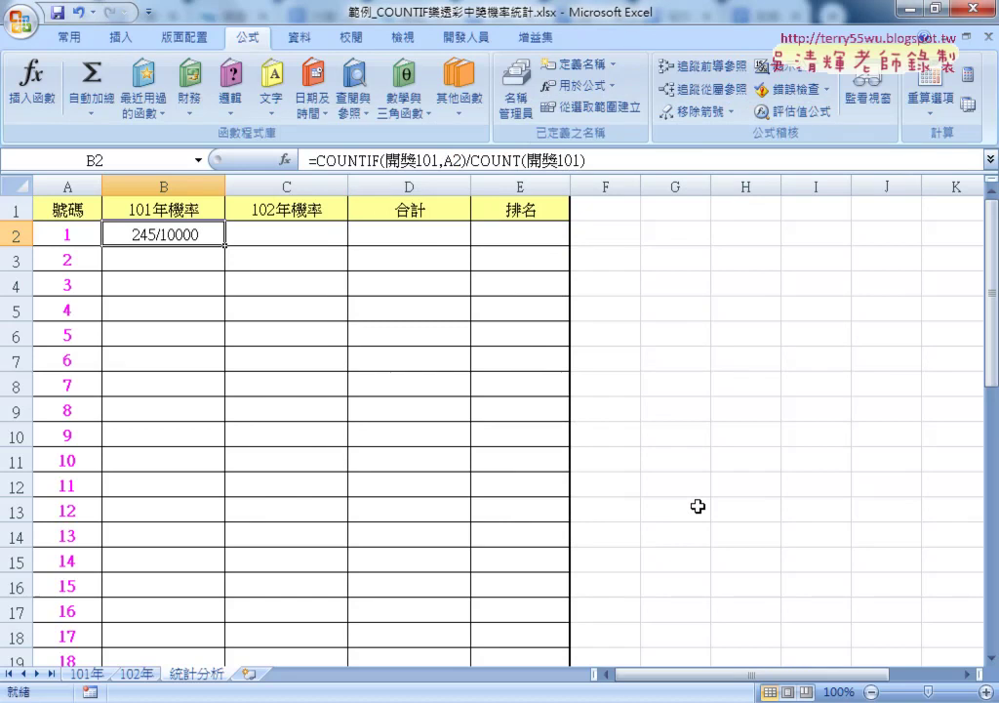
double_click(227, 246)
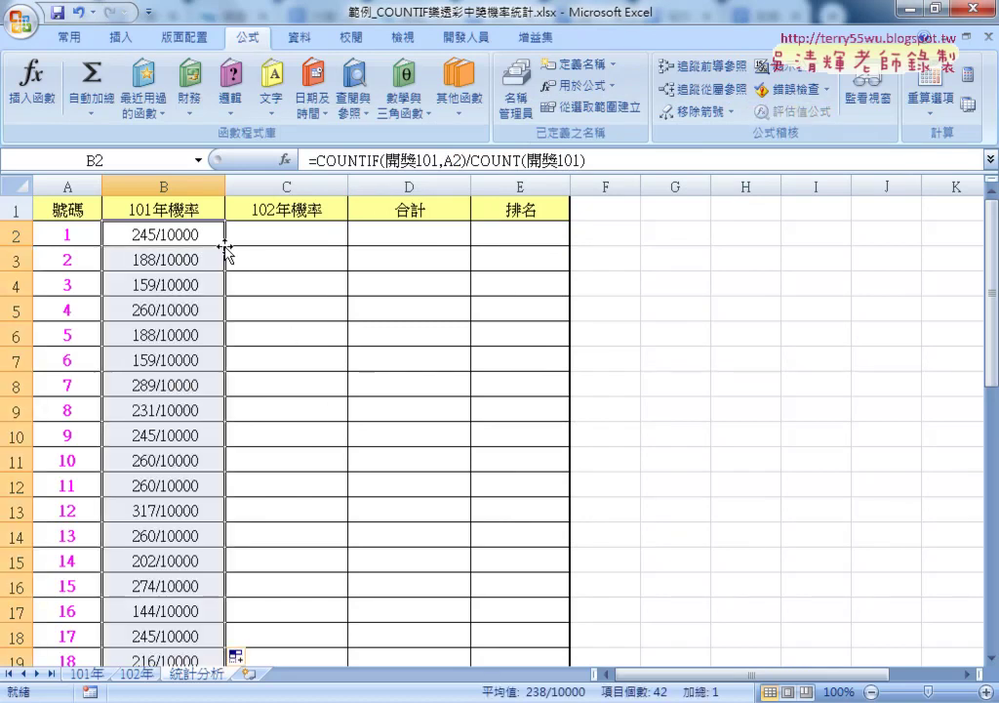
- Copy B2's probability formula text from the formula bar
left_click(313, 233)
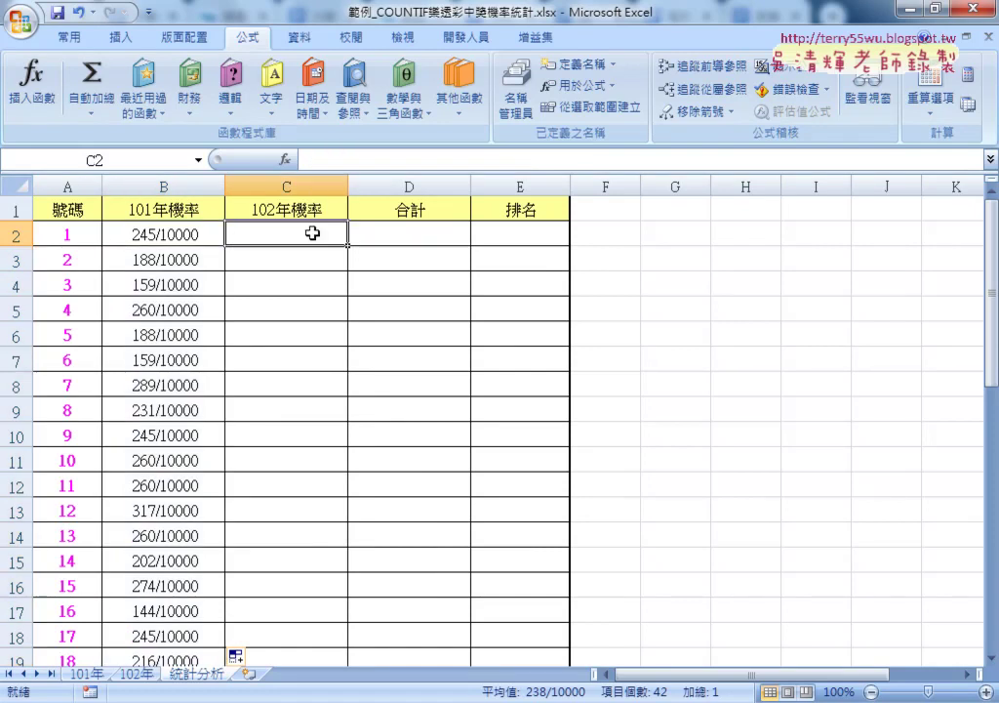
left_click(194, 234)
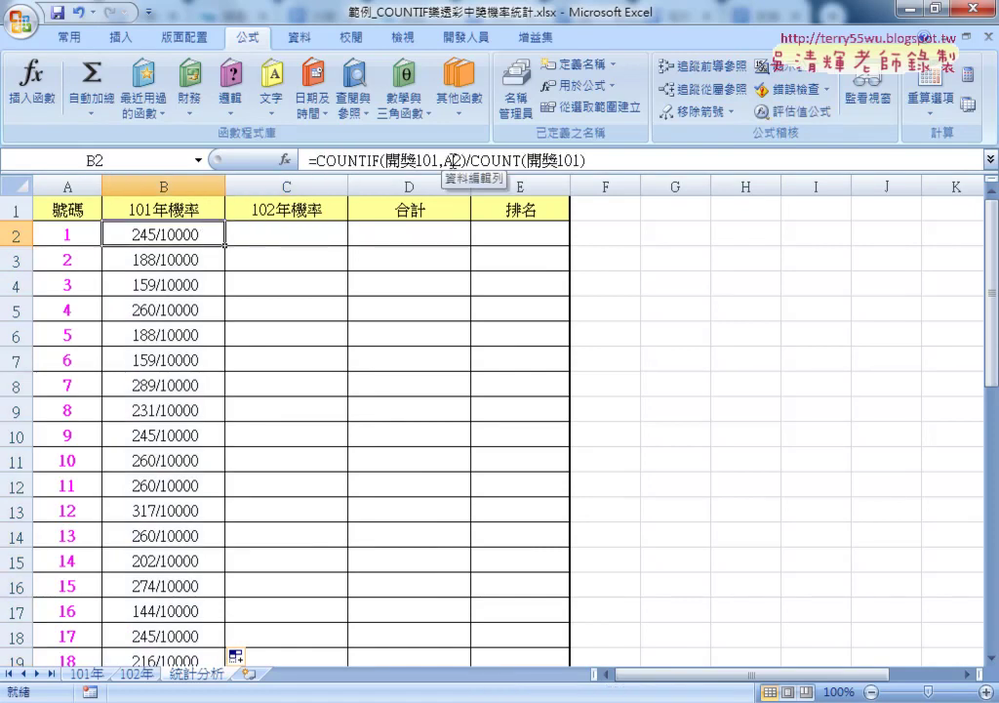
left_click_drag(586, 160, 266, 154)
right_click(343, 159)
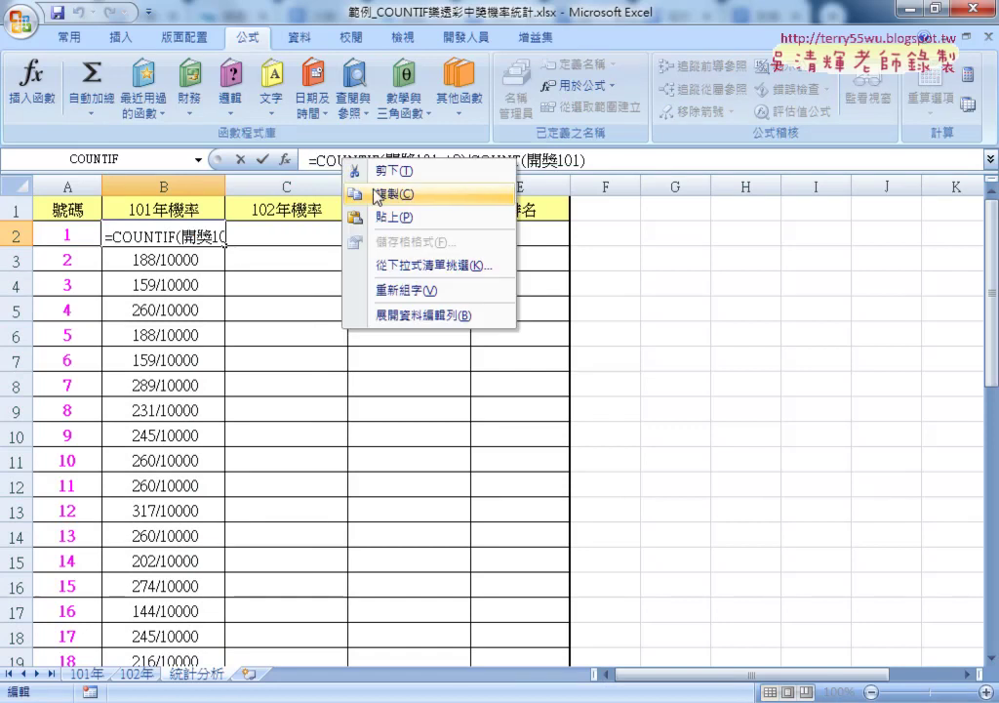
left_click(380, 194)
left_click(240, 158)
- Paste the formula into C2, changing both 開獎101 references to 開獎102
left_click(261, 233)
left_click(335, 159)
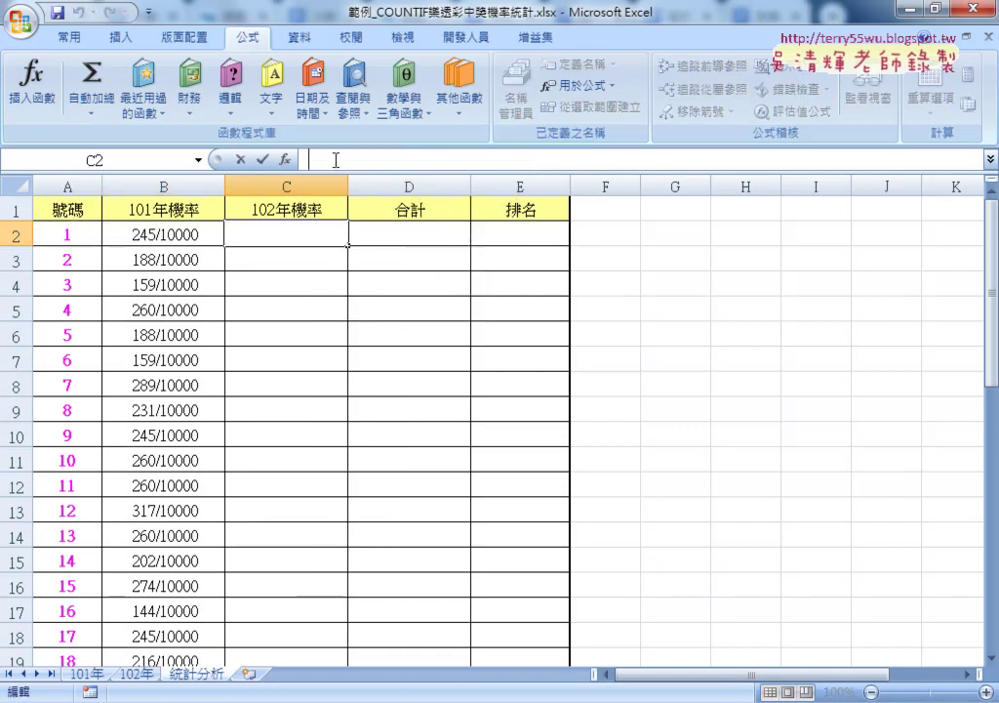
key("ctrl+v")
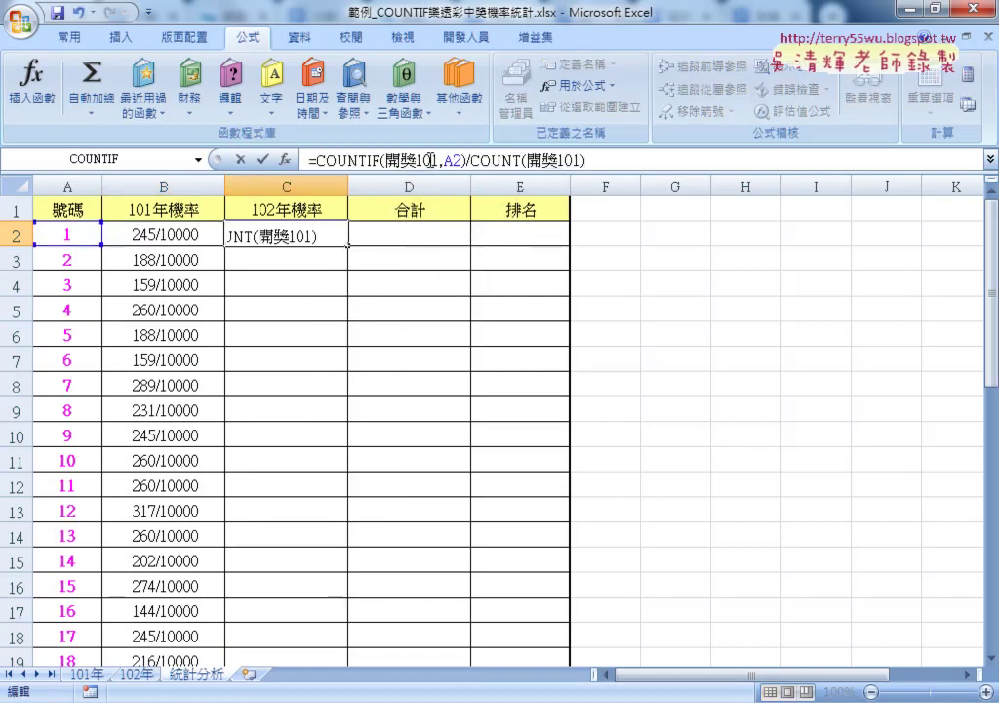
left_click(438, 159)
key("BackSpace")
type("2")
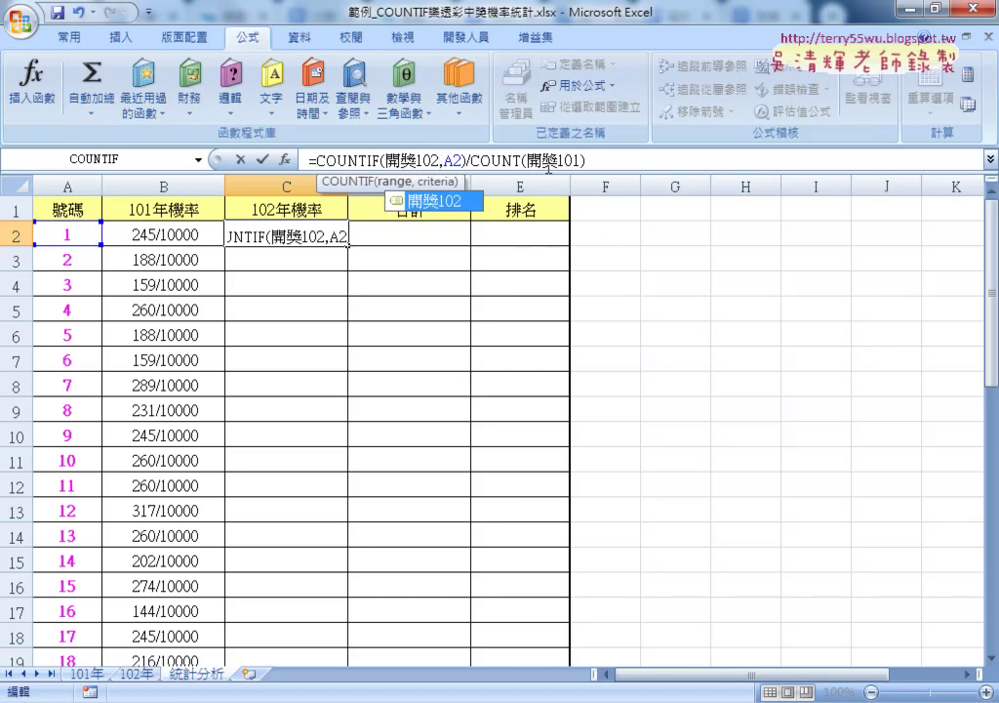
left_click(577, 159)
key("BackSpace")
type("2")
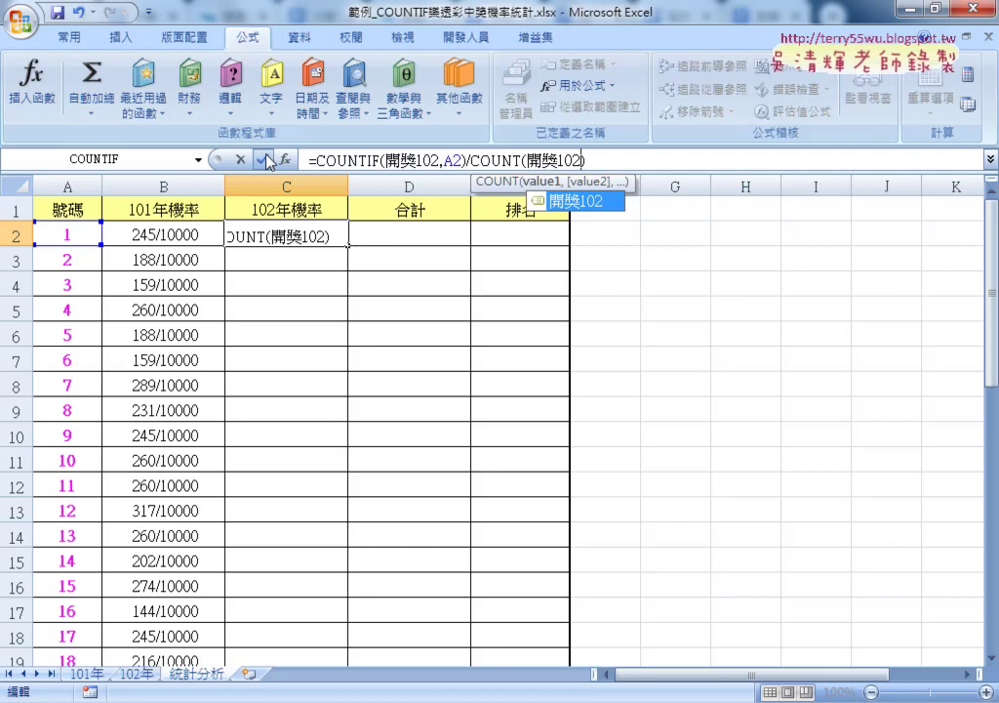
left_click(263, 159)
- Copy B2's fraction format to C2 with Format Painter and fill column C down
left_click(200, 234)
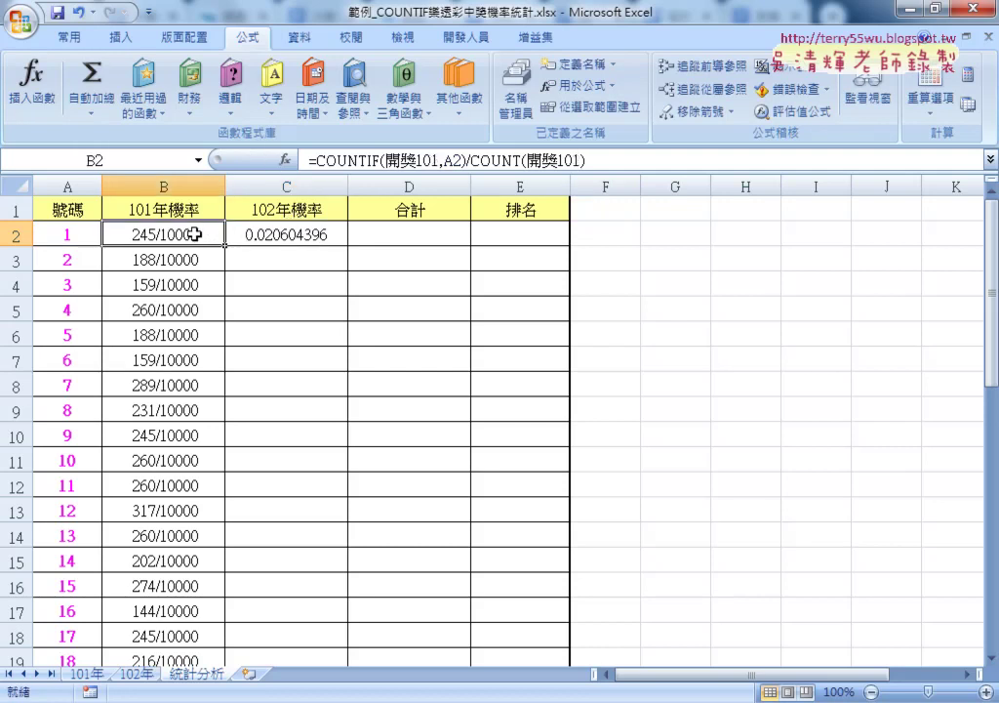
left_click(68, 37)
left_click(58, 107)
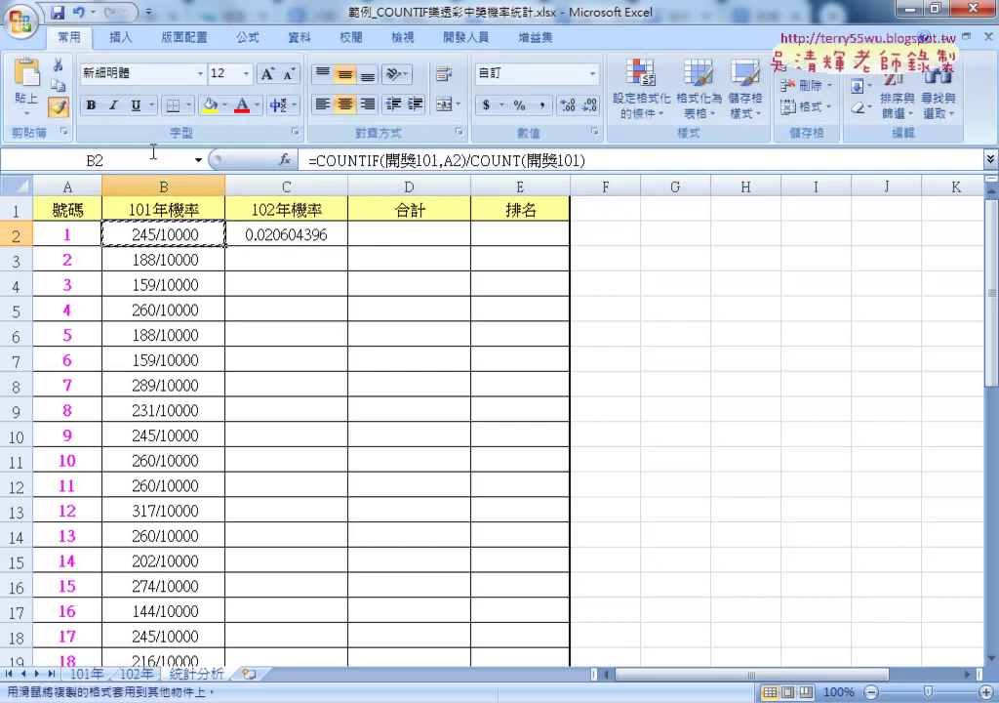
left_click(288, 234)
double_click(349, 244)
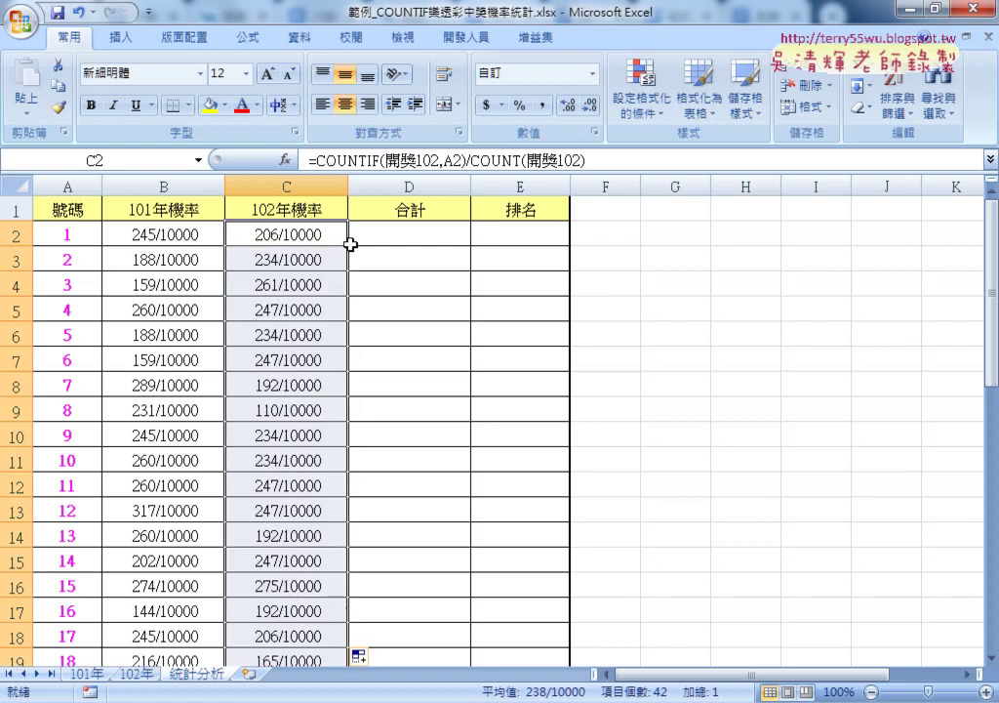
left_click(400, 235)
- Enter =B2+C2 in D2 and fill it down the 合計 column
left_click(344, 162)
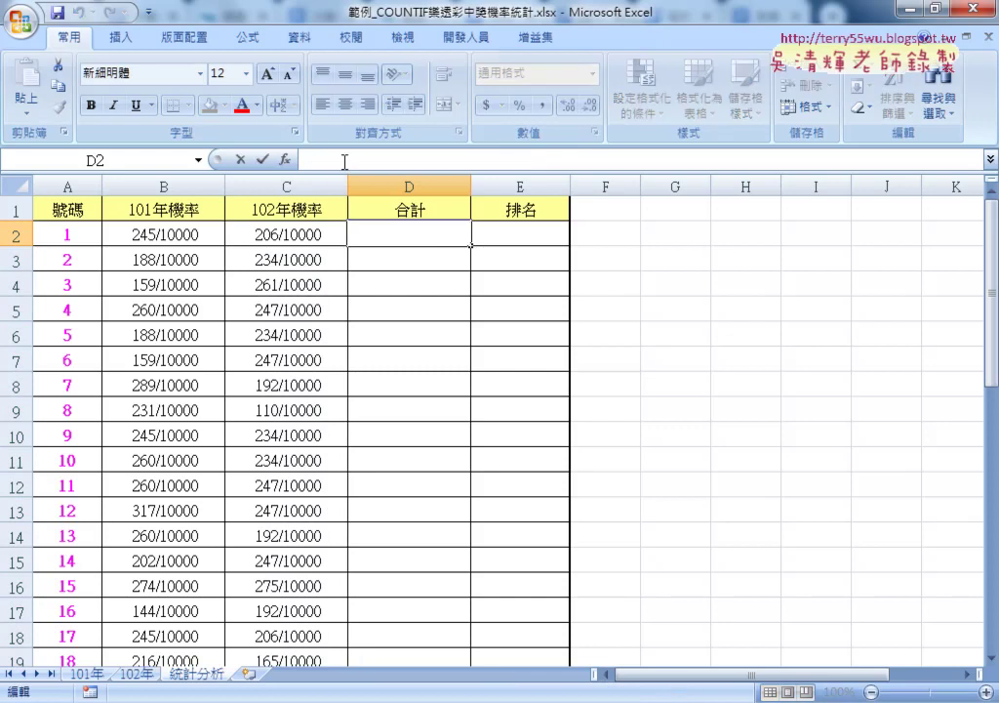
type("=")
key("Return")
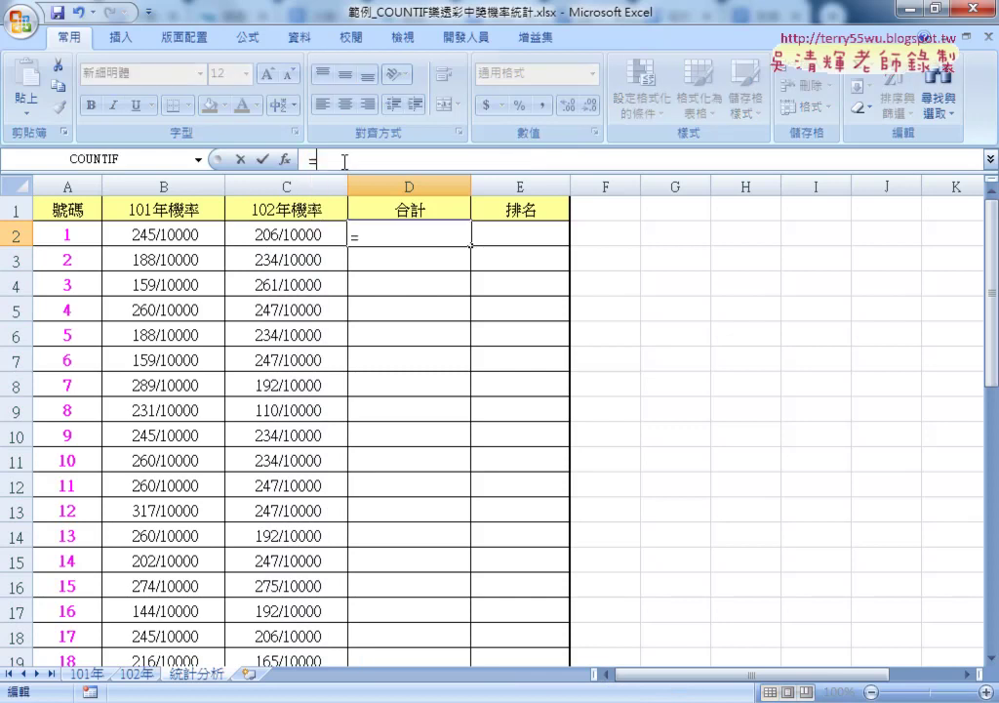
left_click(190, 235)
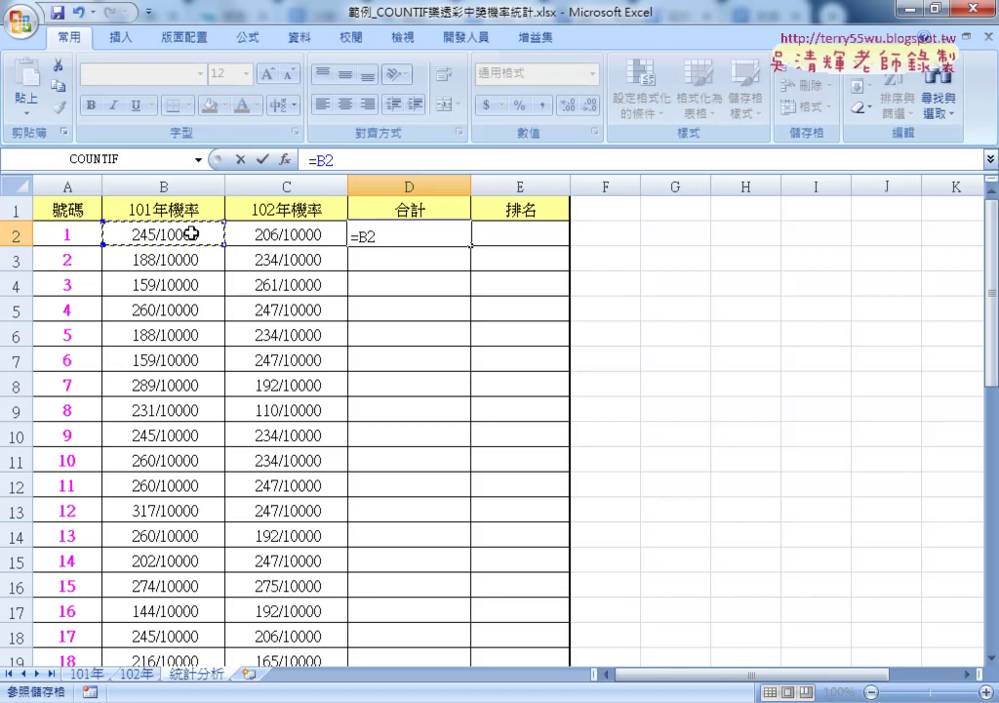
type("+")
left_click(288, 237)
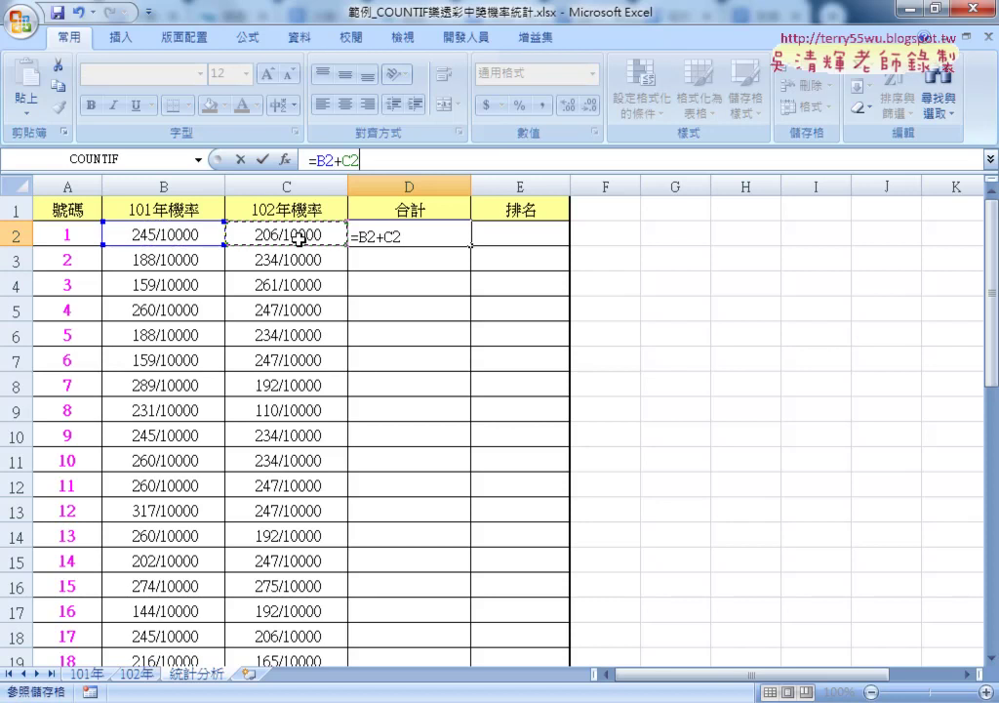
left_click(266, 160)
double_click(472, 245)
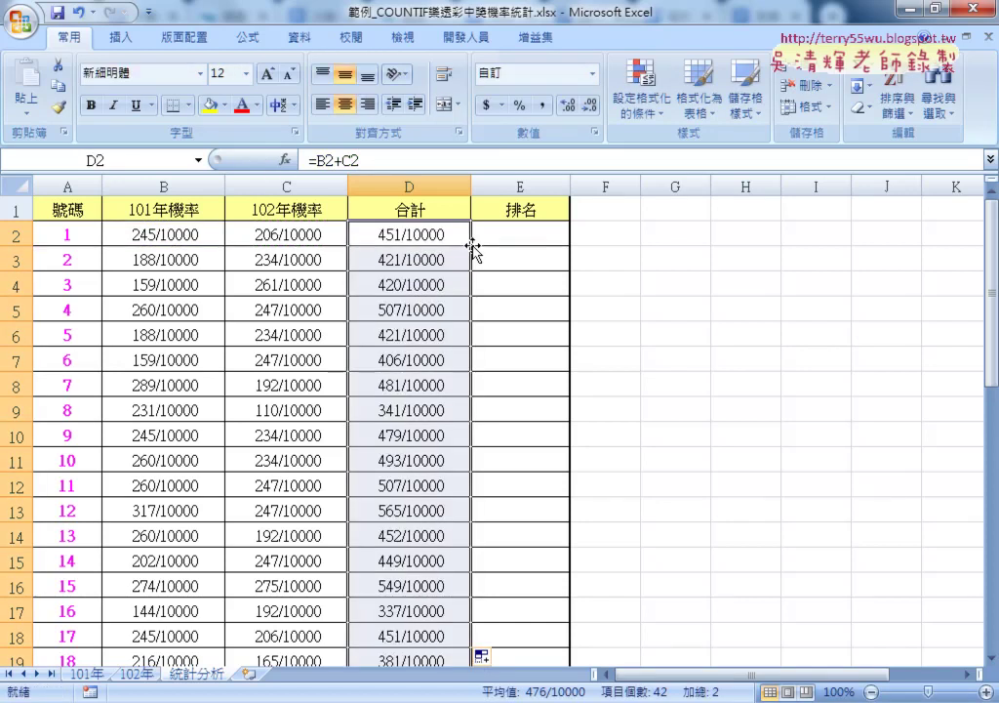
left_click(526, 235)
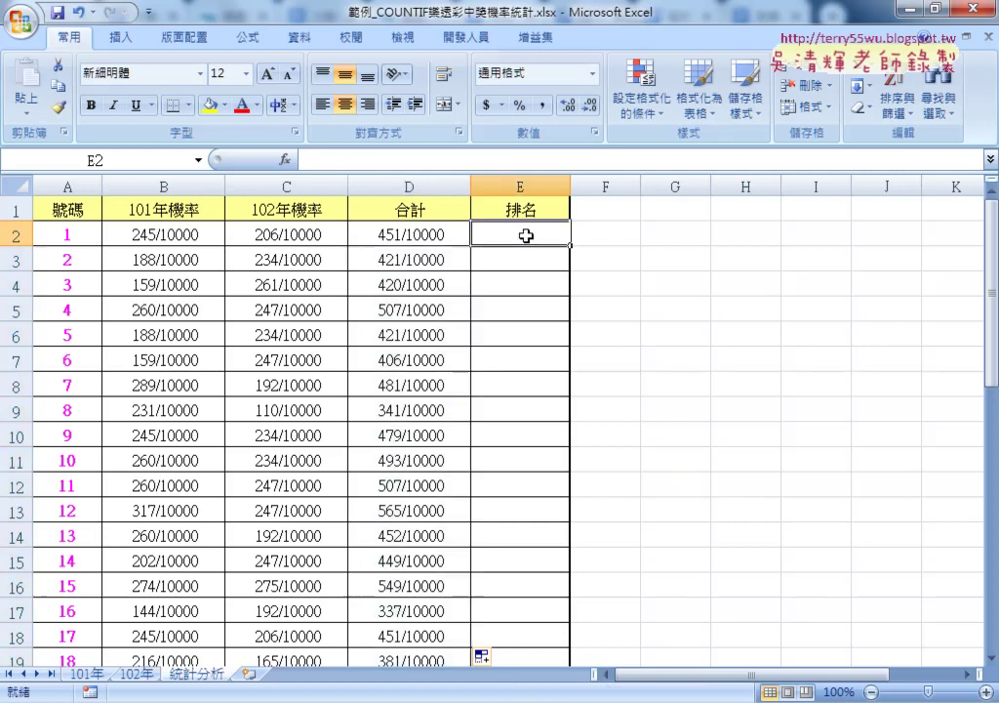
- Insert the RANK function from the 統計 category into cell E2
left_click(285, 160)
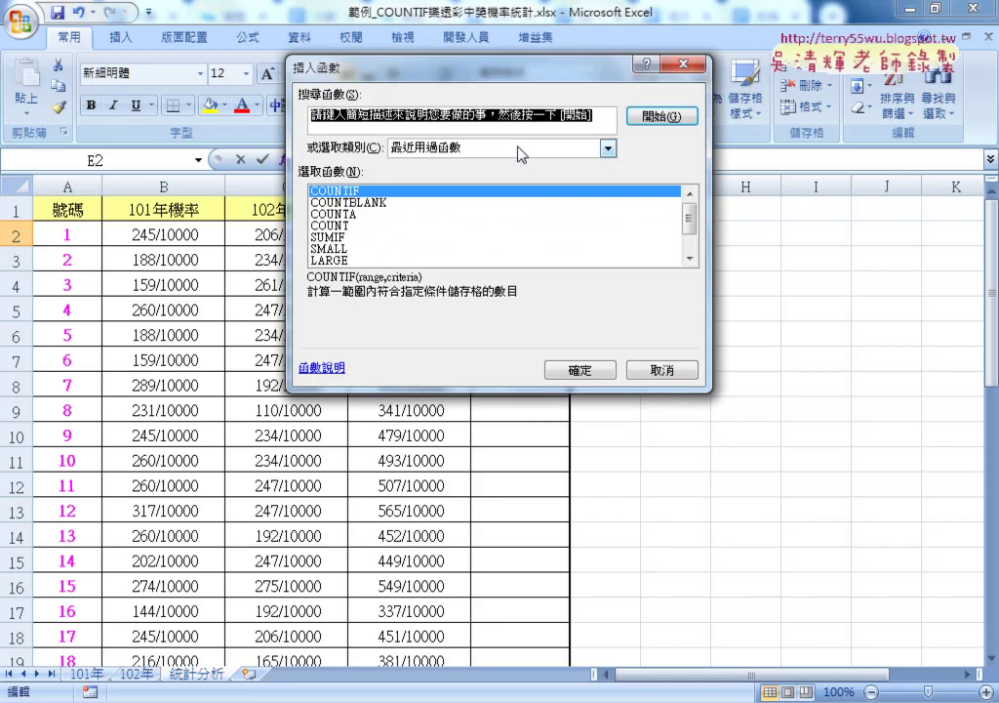
left_click(518, 147)
left_click(519, 231)
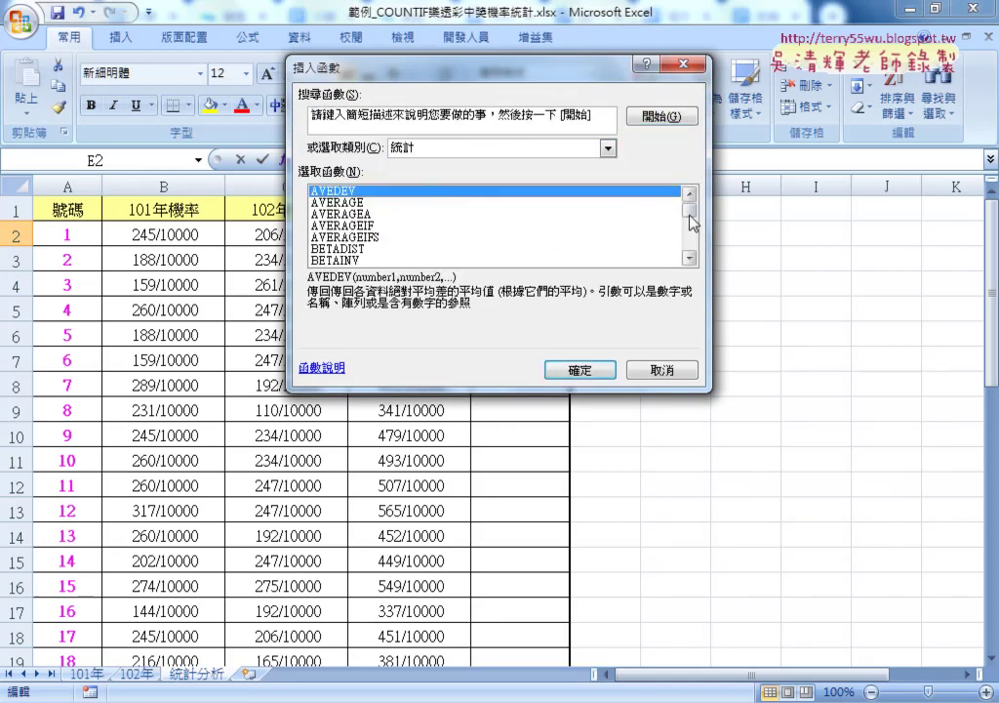
left_click(692, 222)
left_click_drag(692, 223, 691, 243)
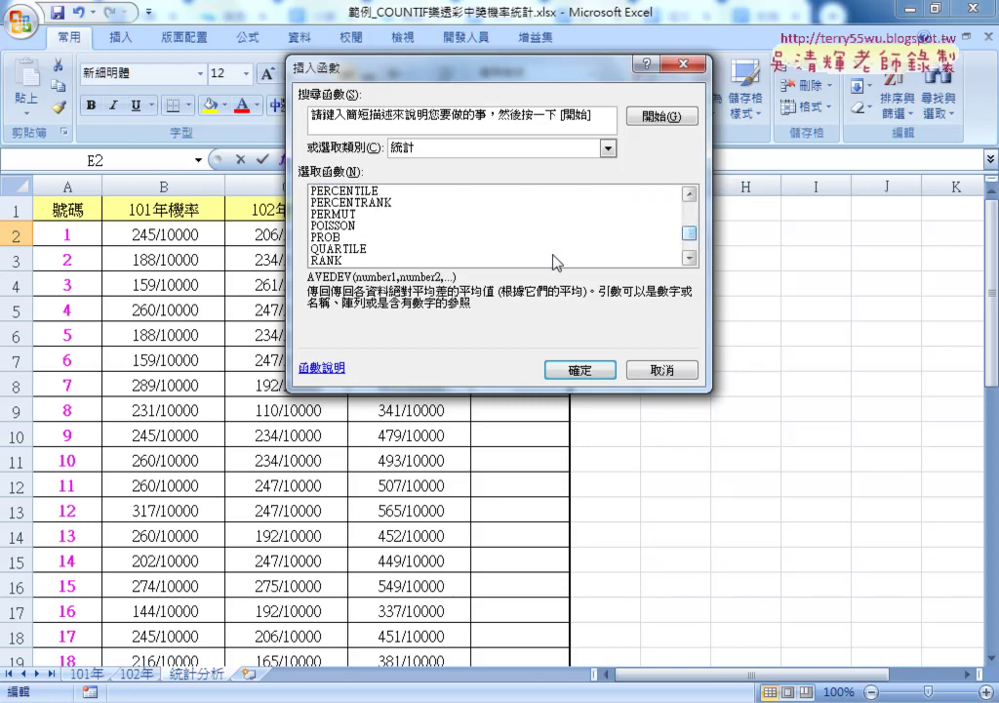
left_click(524, 261)
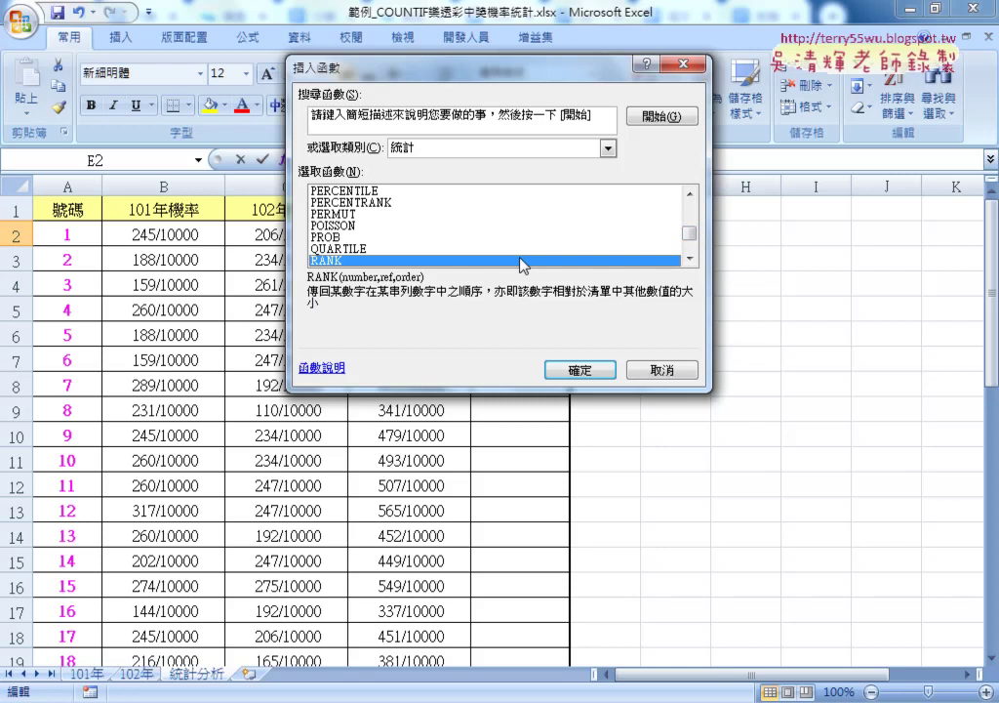
left_click(690, 258)
left_click(690, 258)
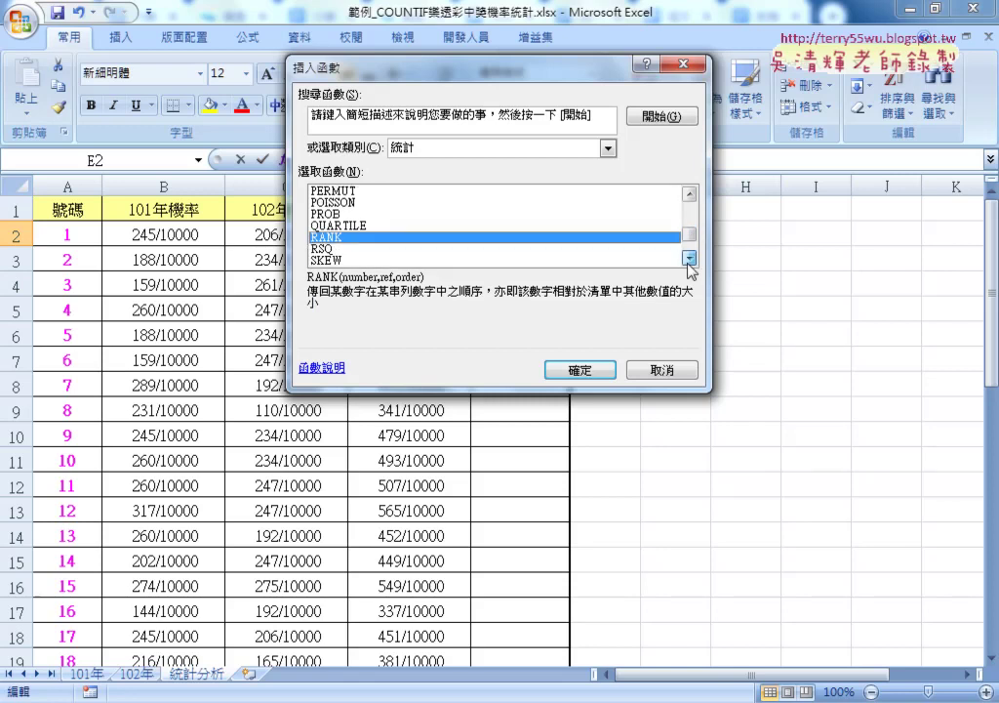
left_click_drag(420, 66, 664, 111)
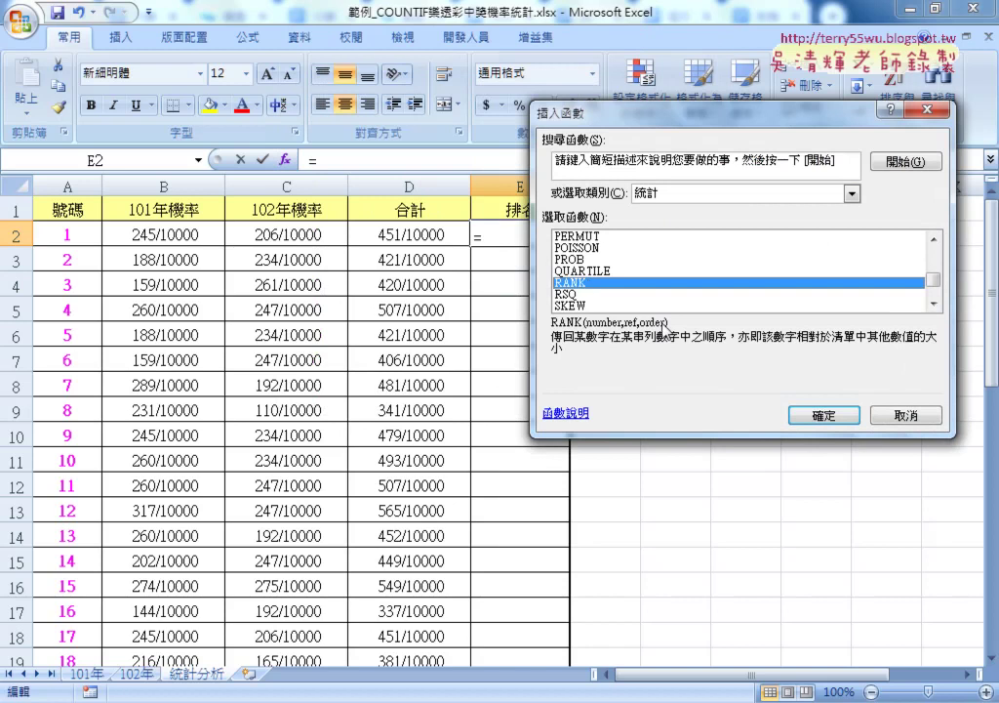
left_click(824, 414)
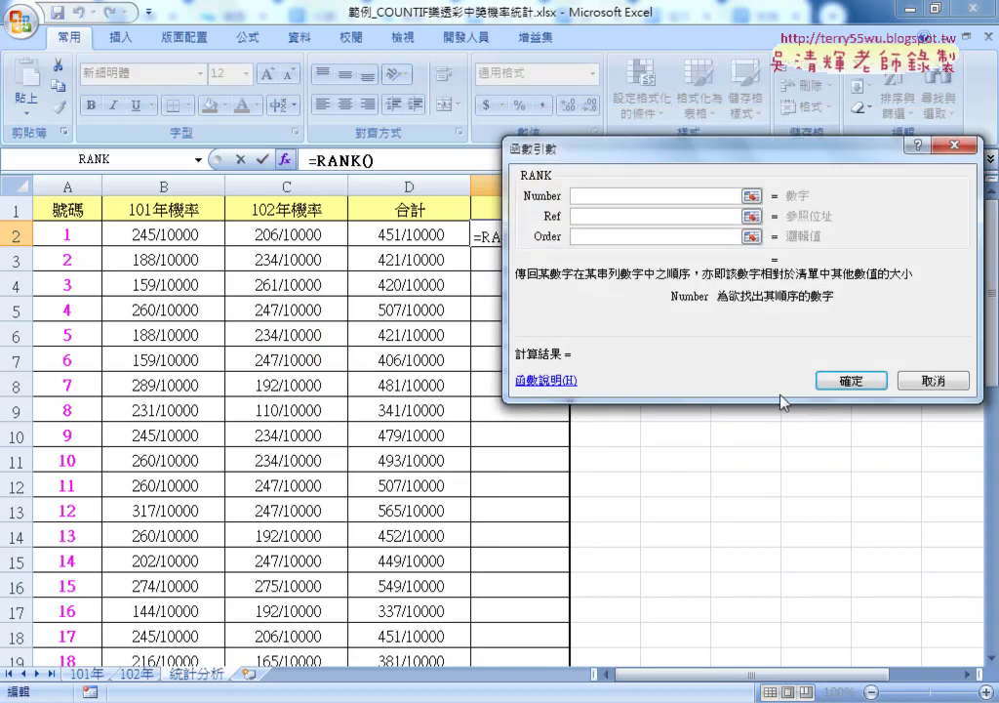
- Set RANK's Number to D2 and its Ref to D2:D43
left_click_drag(622, 163, 686, 168)
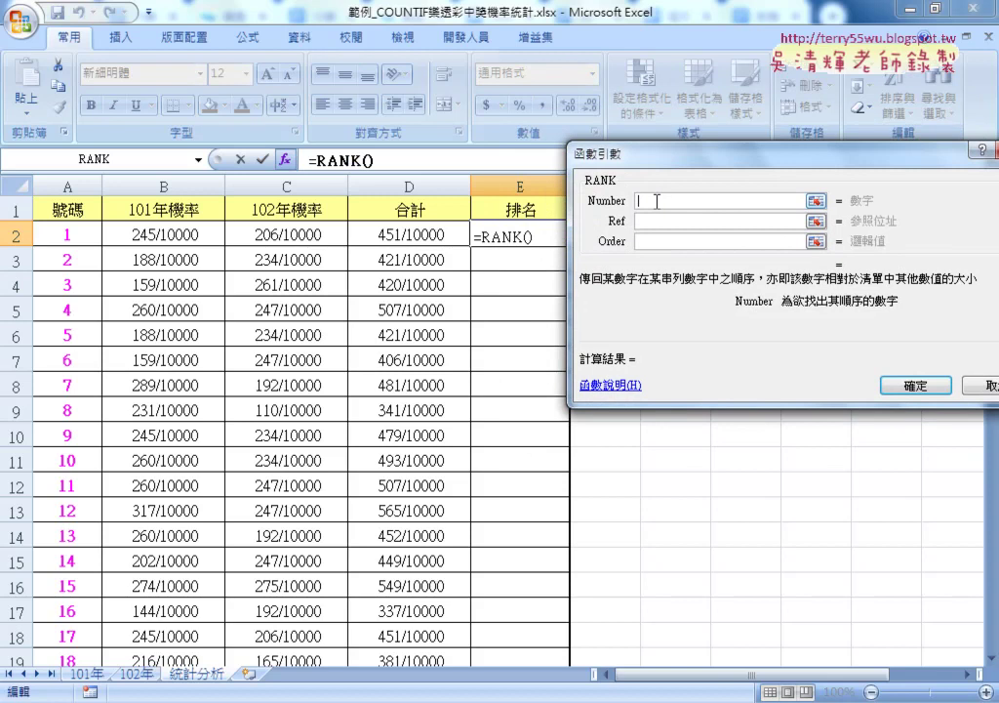
left_click(432, 236)
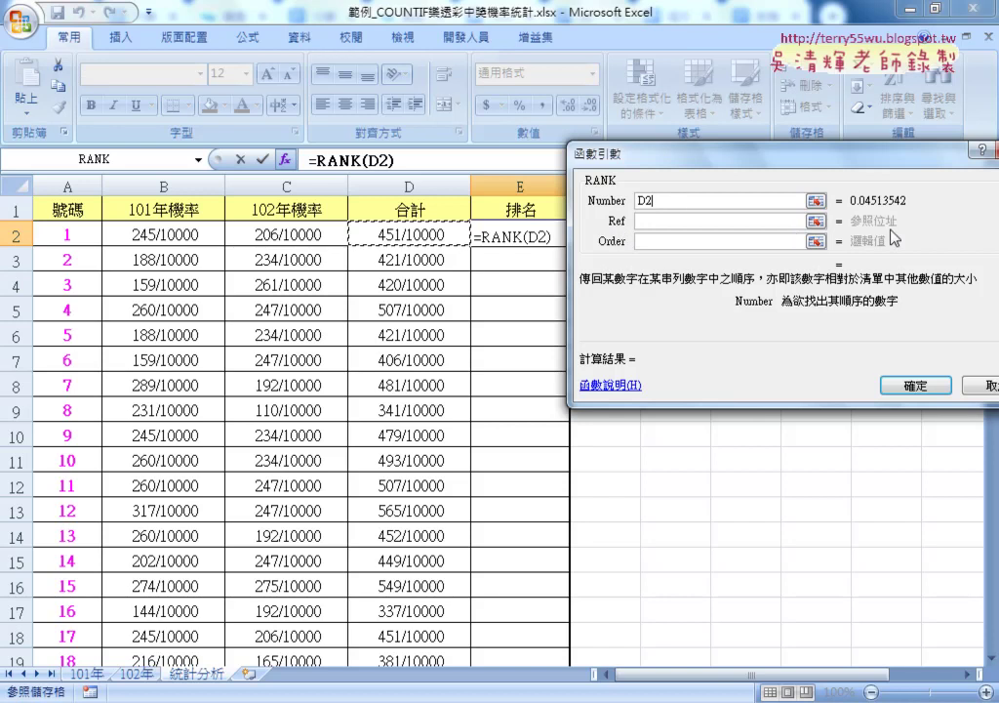
left_click(666, 221)
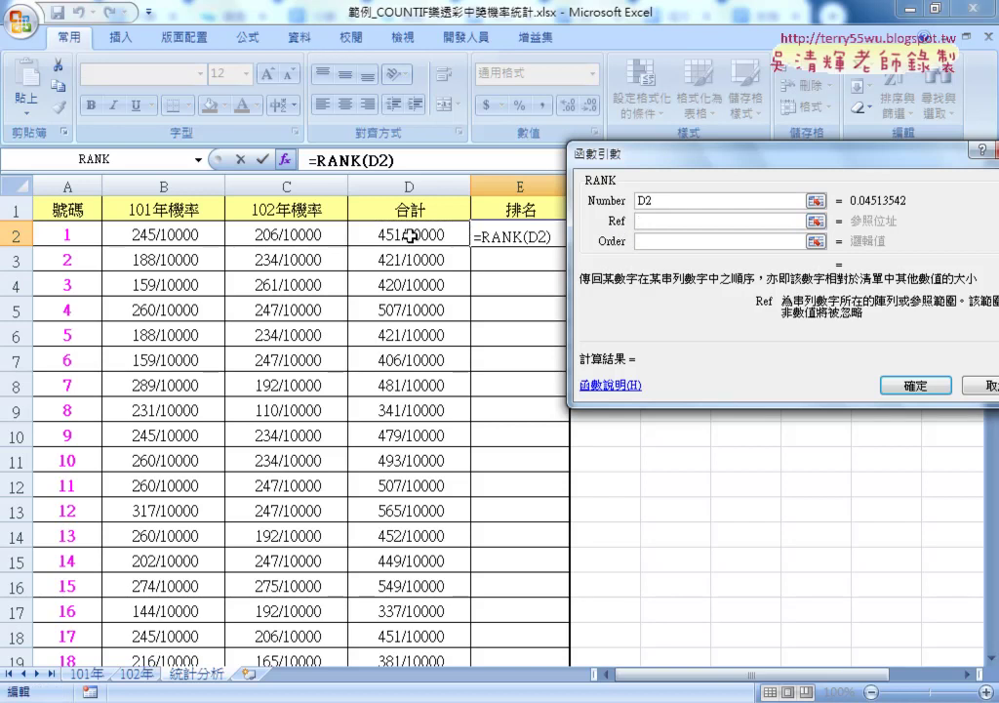
left_click(408, 235)
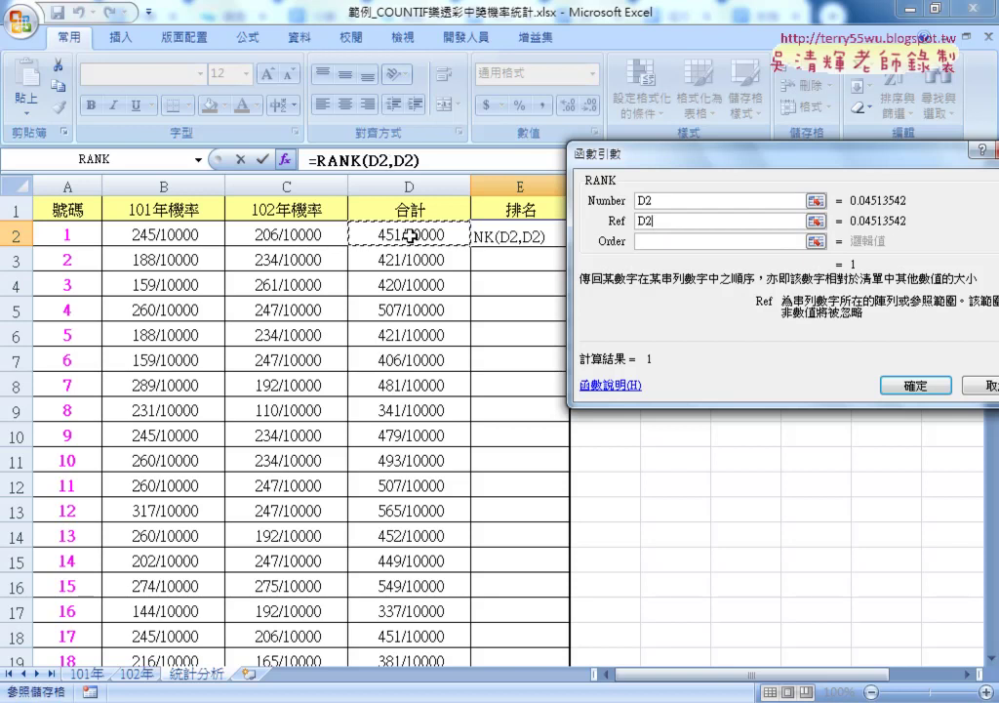
key("ctrl+shift+Down")
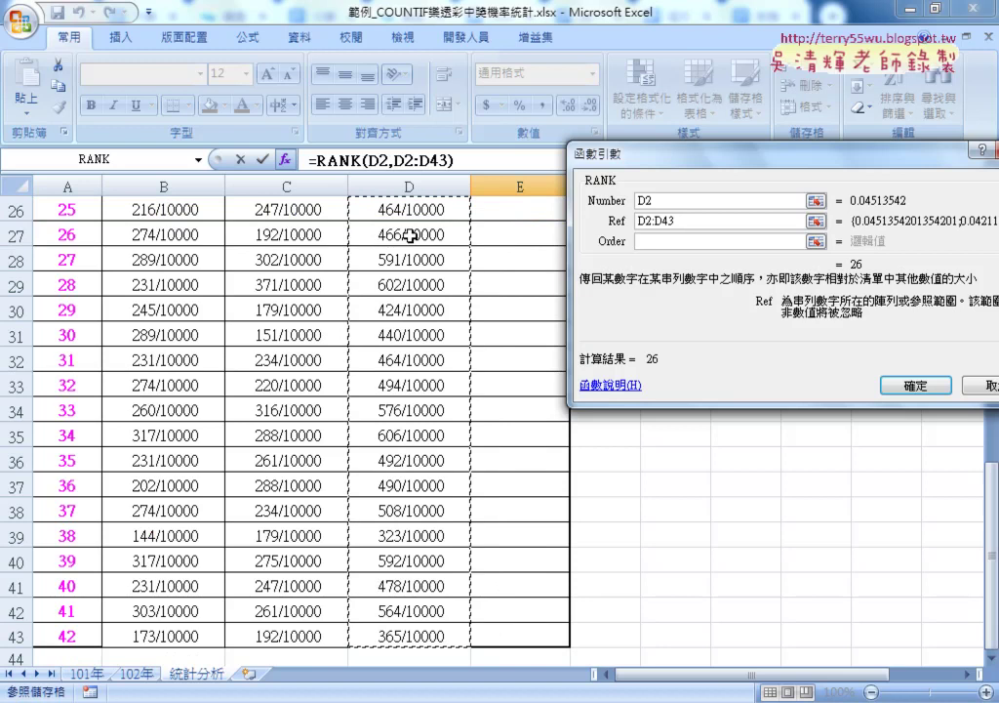
- Change the Ref to D$2:D$43 with F4 and confirm the RANK formula
left_click(703, 241)
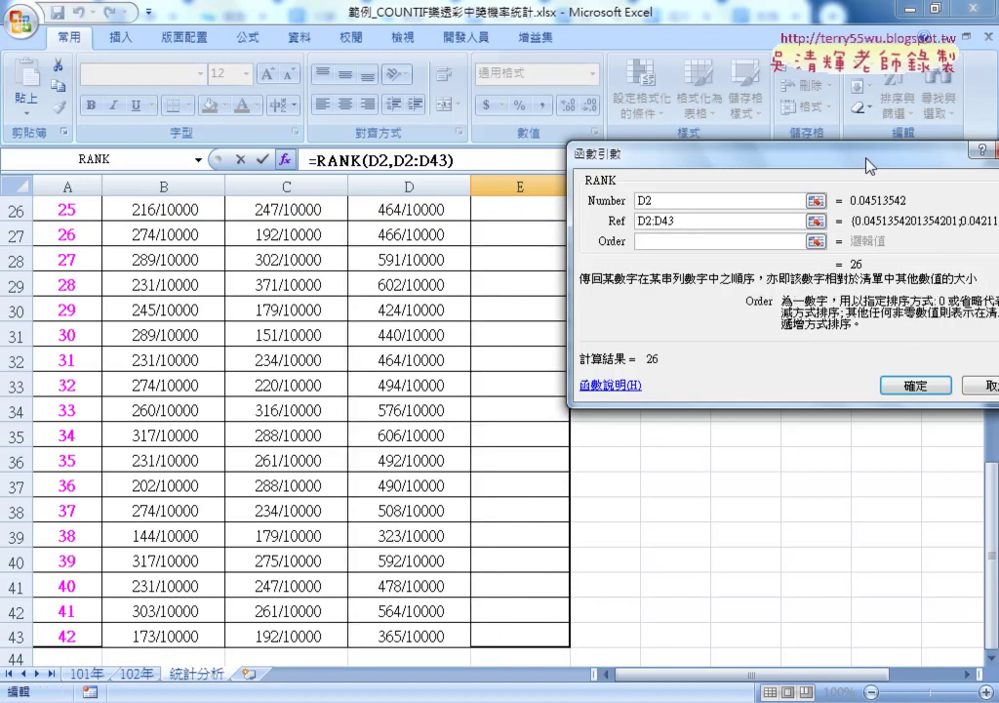
left_click_drag(864, 158, 698, 165)
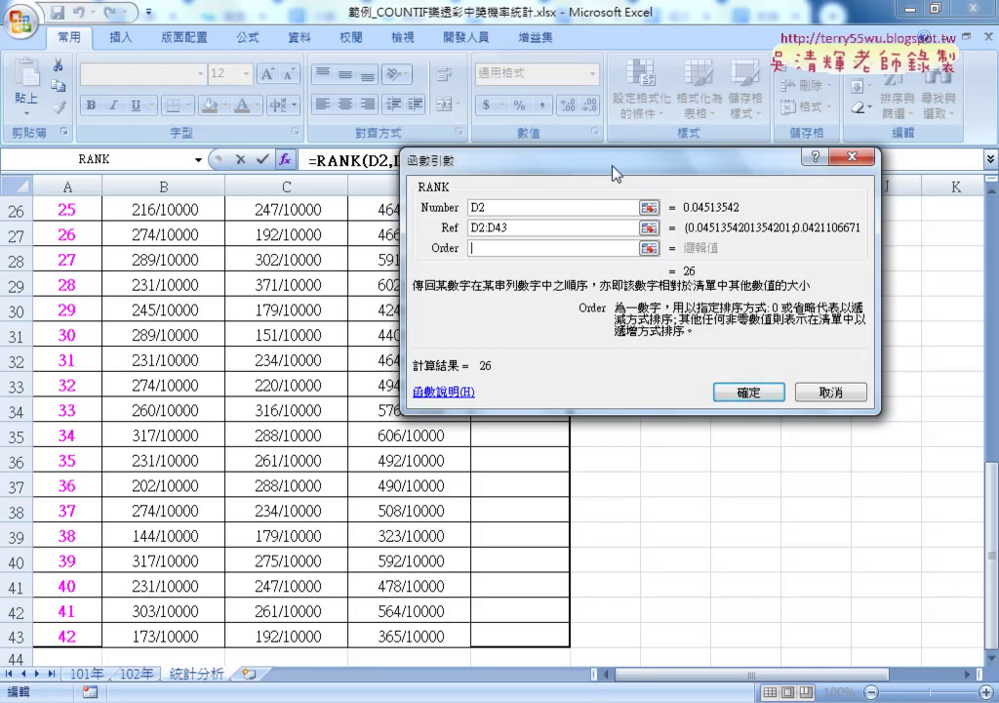
left_click_drag(614, 173, 692, 189)
left_click(590, 244)
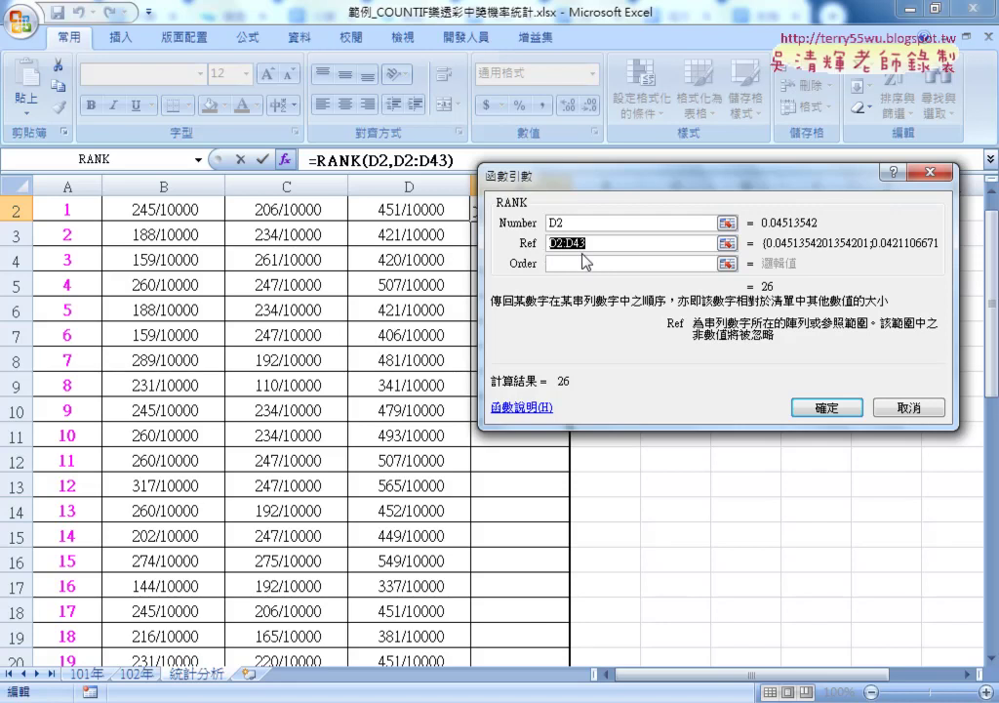
key("F4")
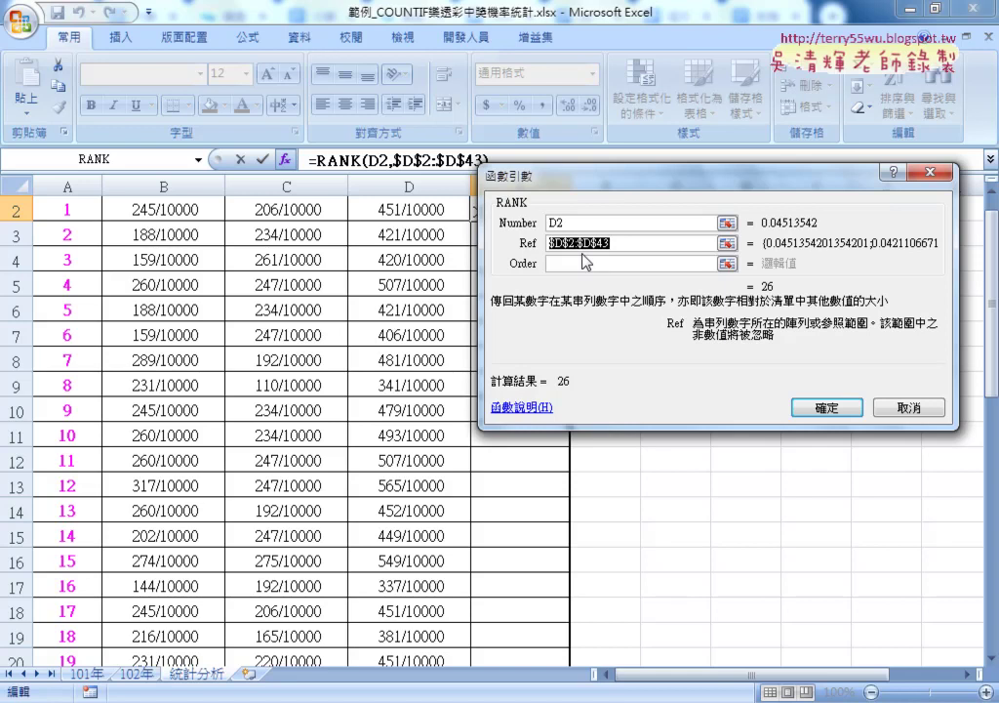
key("F4")
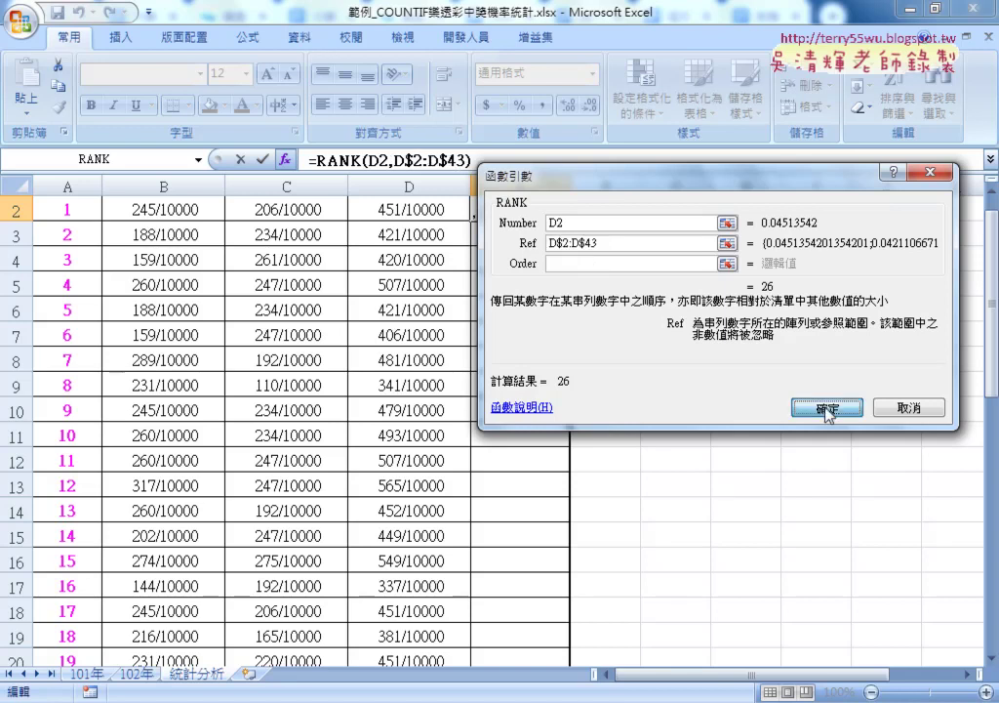
left_click(827, 407)
- Fill E2's RANK formula down column E, then check the formulas in E2 and D2
double_click(569, 211)
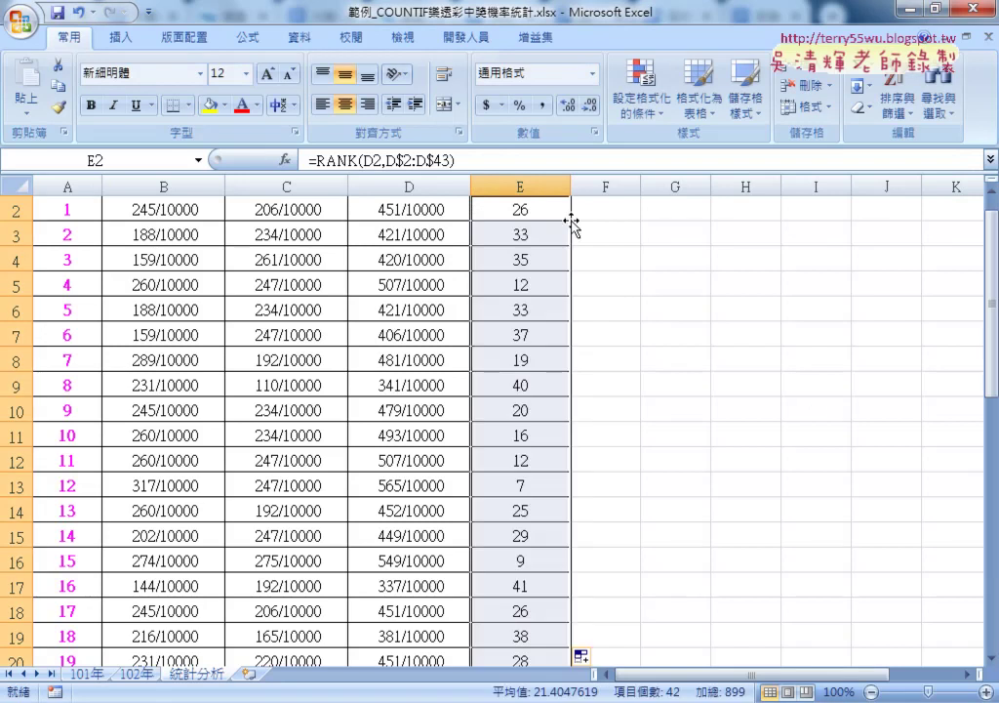
scroll(576, 263, "up", 1)
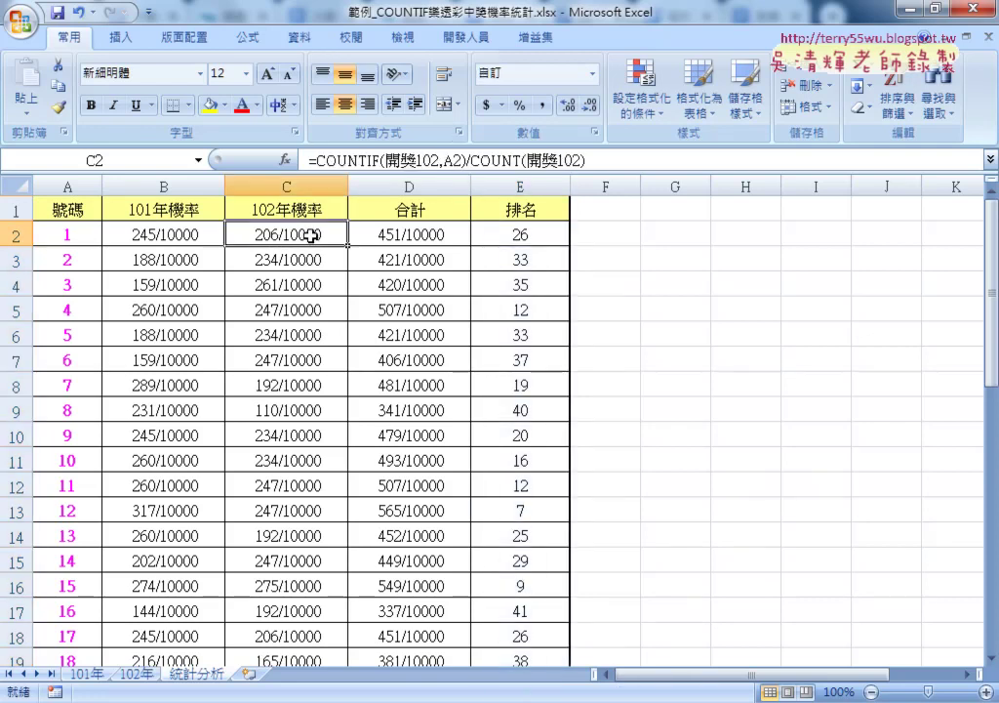
left_click(517, 234)
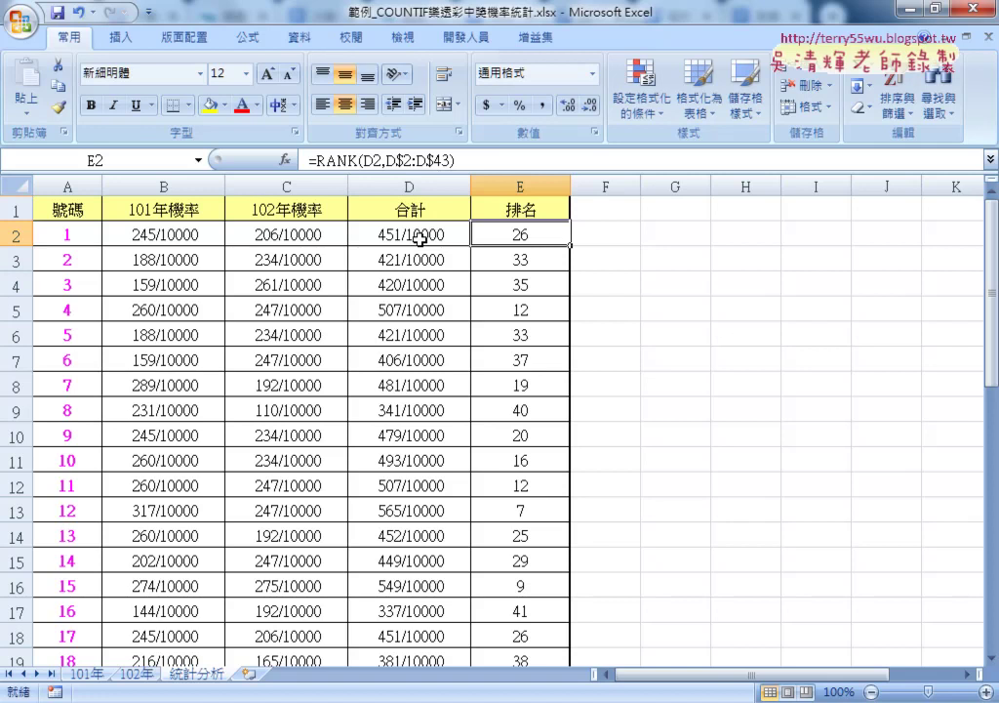
left_click(418, 235)
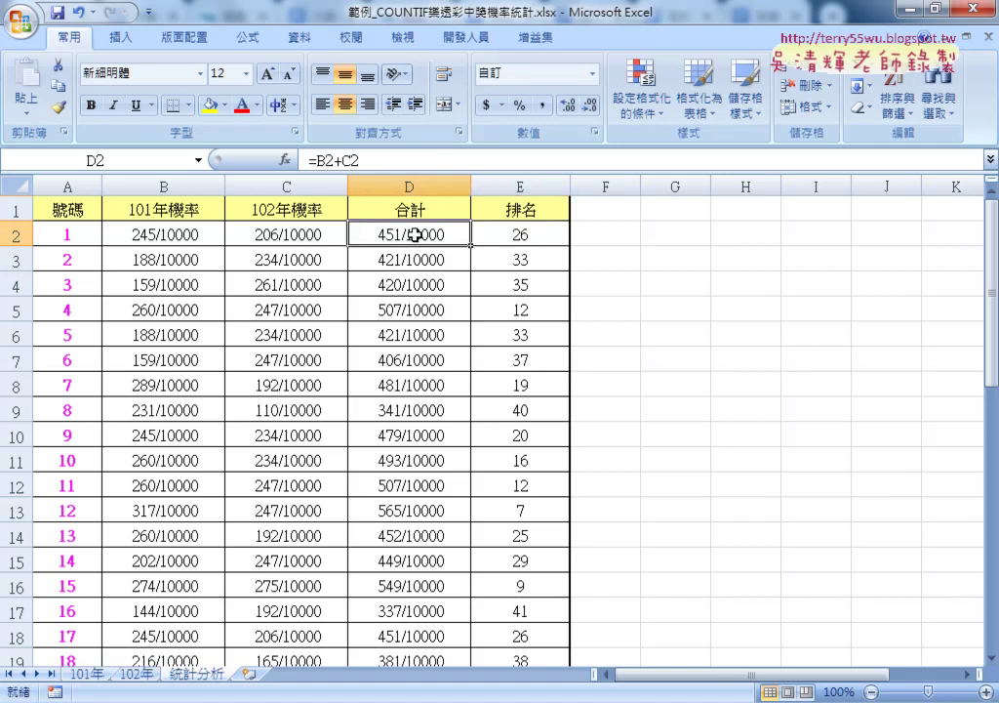
- Edit the 合計 header text in D1
left_click(418, 209)
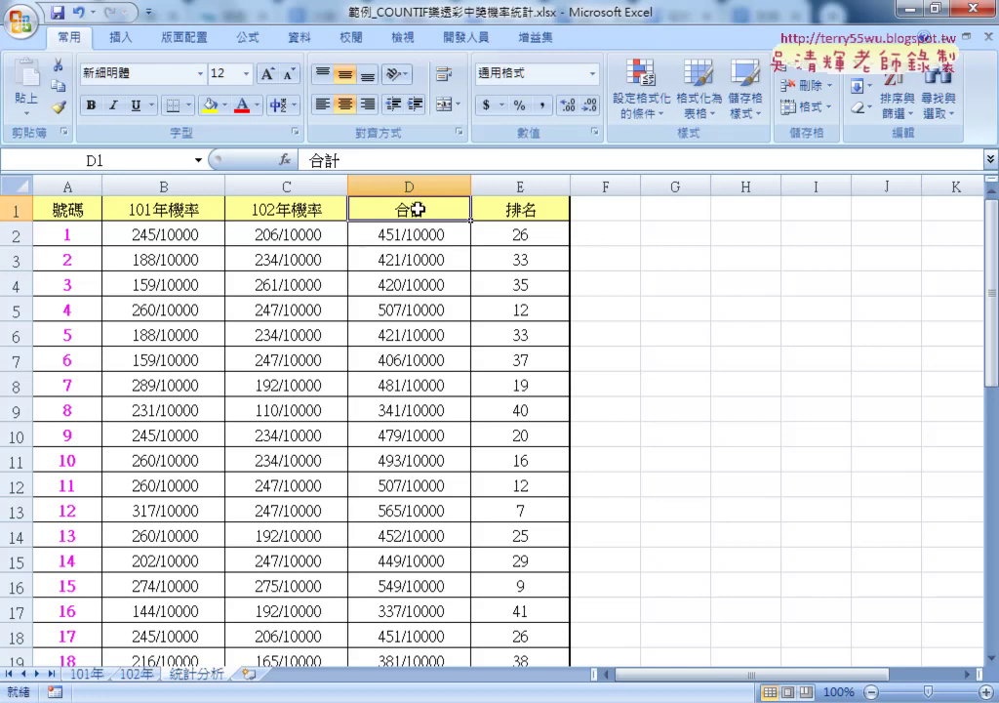
left_click_drag(401, 161, 310, 161)
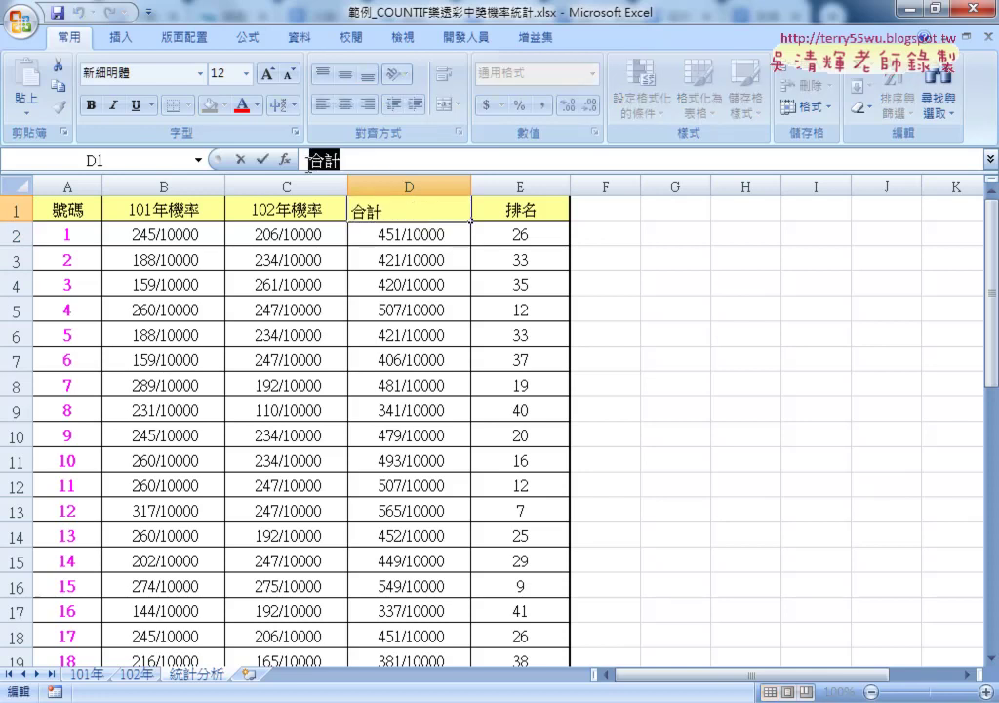
left_click(261, 162)
- Select the totals D2:D43 and name the range 合計 in the Name Box
left_click(434, 239)
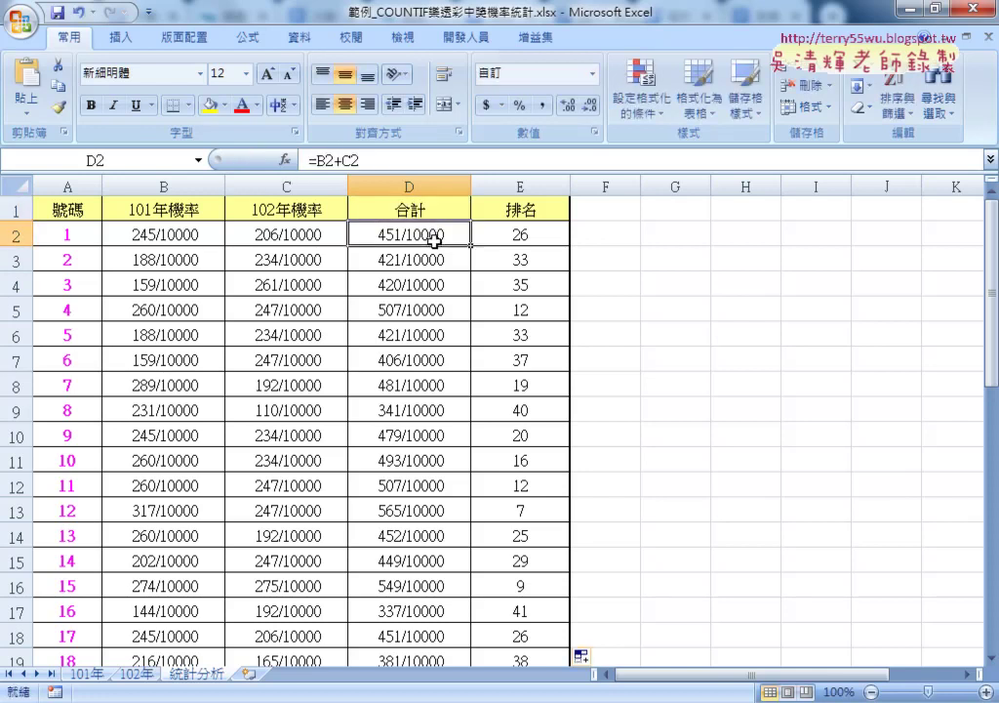
key("ctrl+shift+Down")
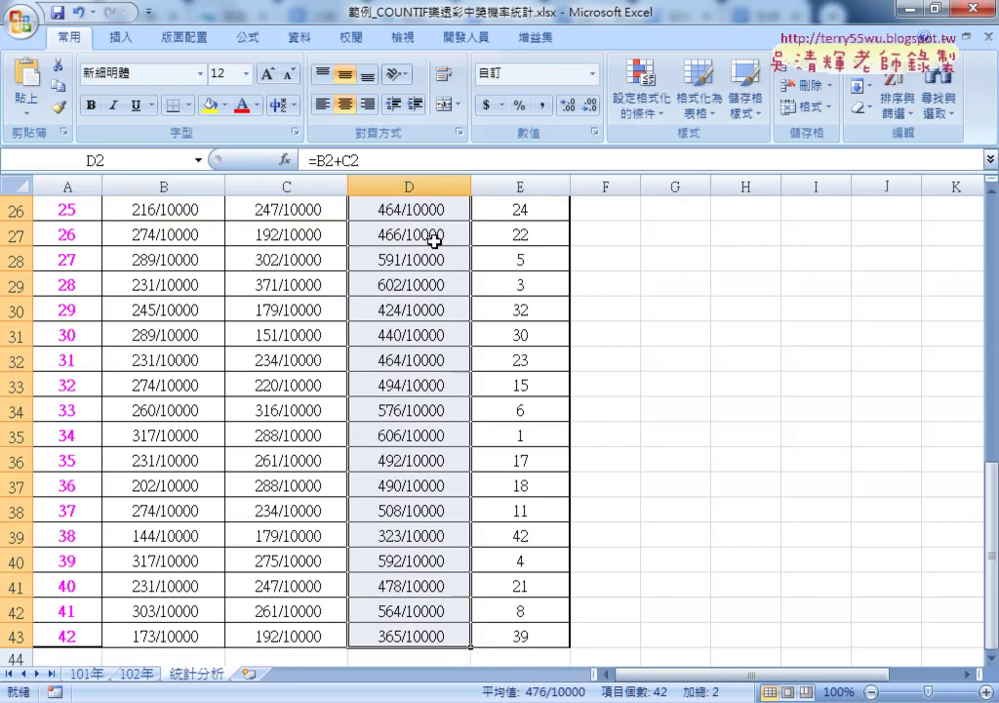
scroll(435, 238, "up", 9)
scroll(434, 229, "down", 1)
left_click(127, 158)
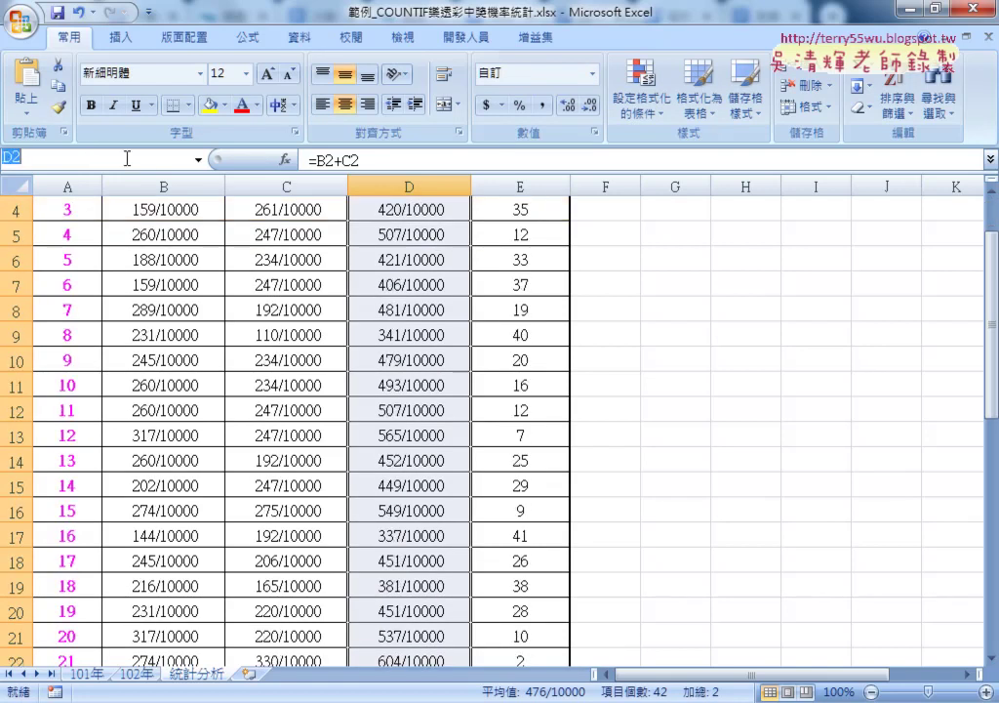
type("合計")
key("Return")
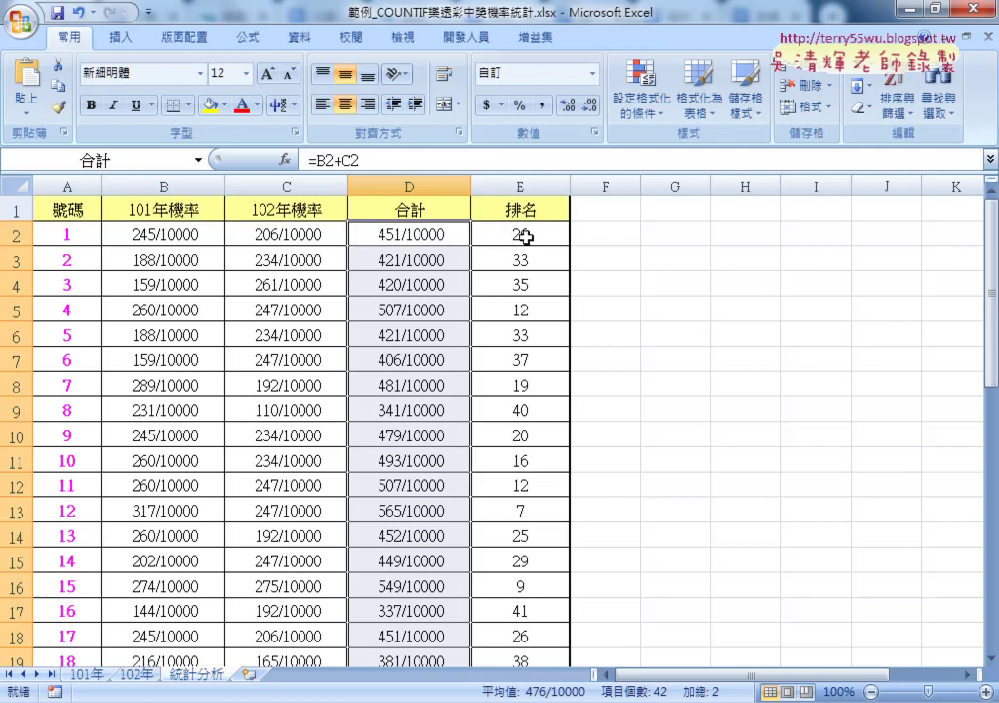
- In E2's RANK arguments, replace the Ref range with the name 合計
left_click(522, 235)
left_click(338, 159)
left_click(285, 159)
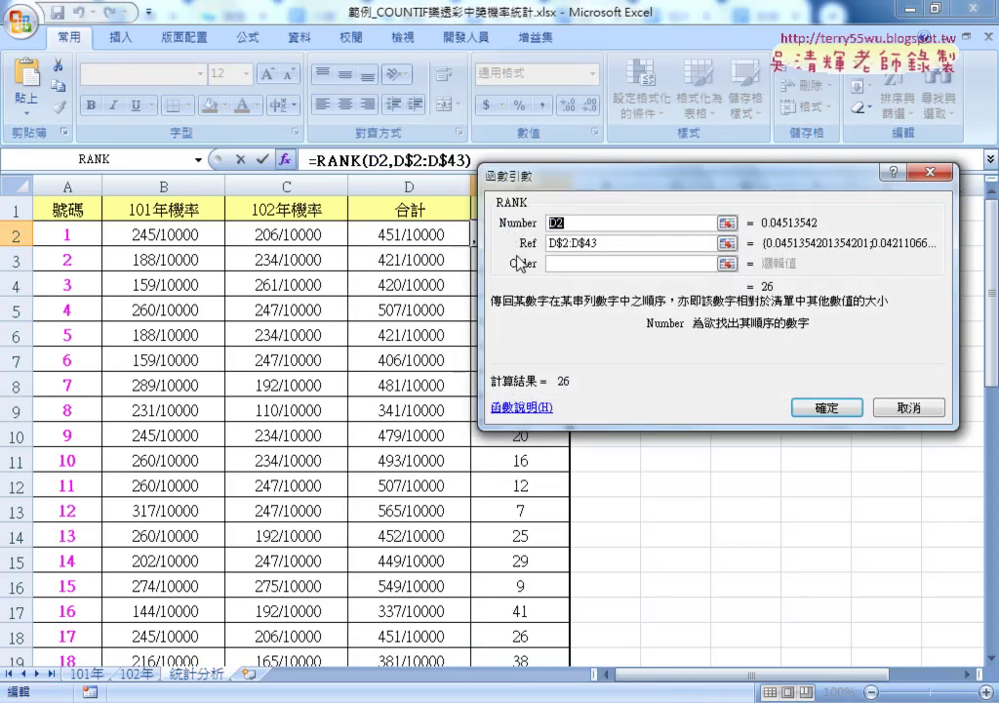
key("Tab")
key("Delete")
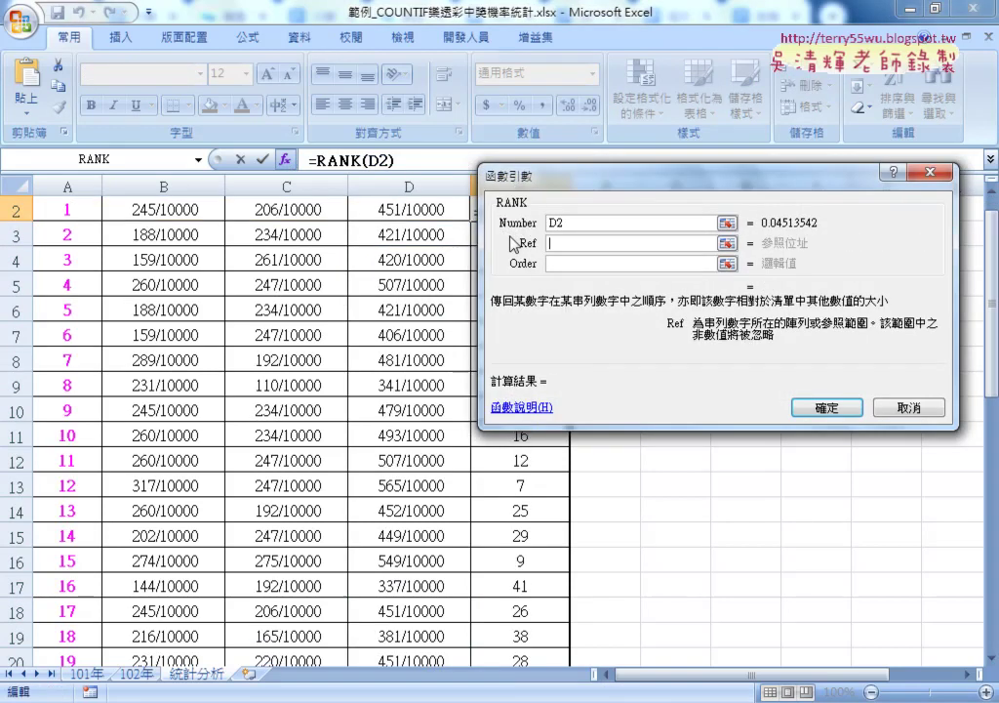
key("F3")
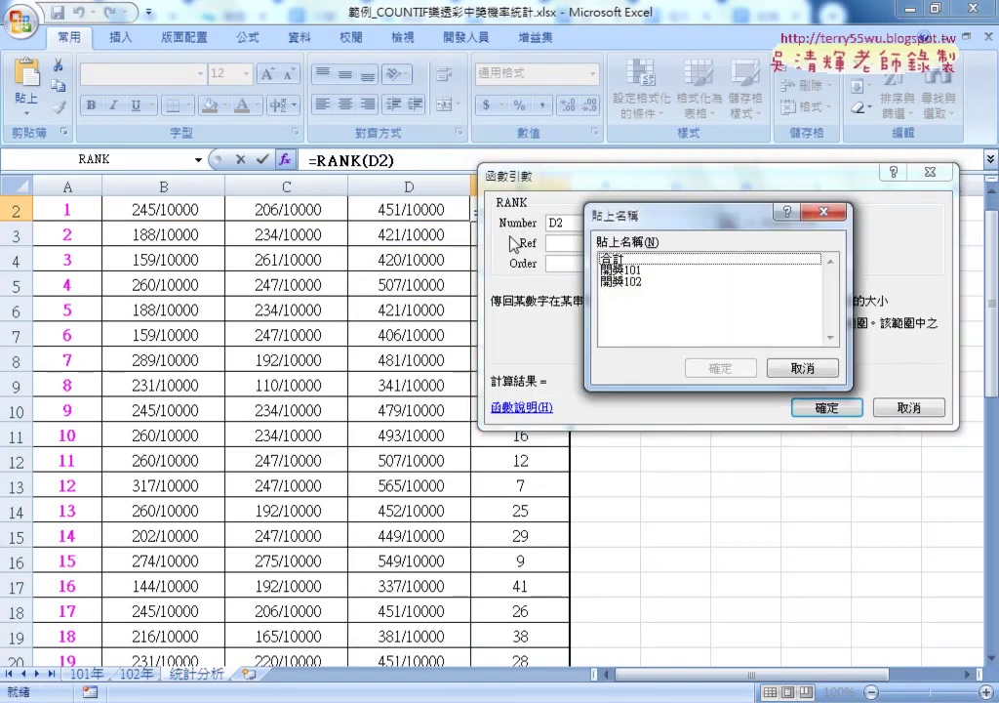
double_click(615, 258)
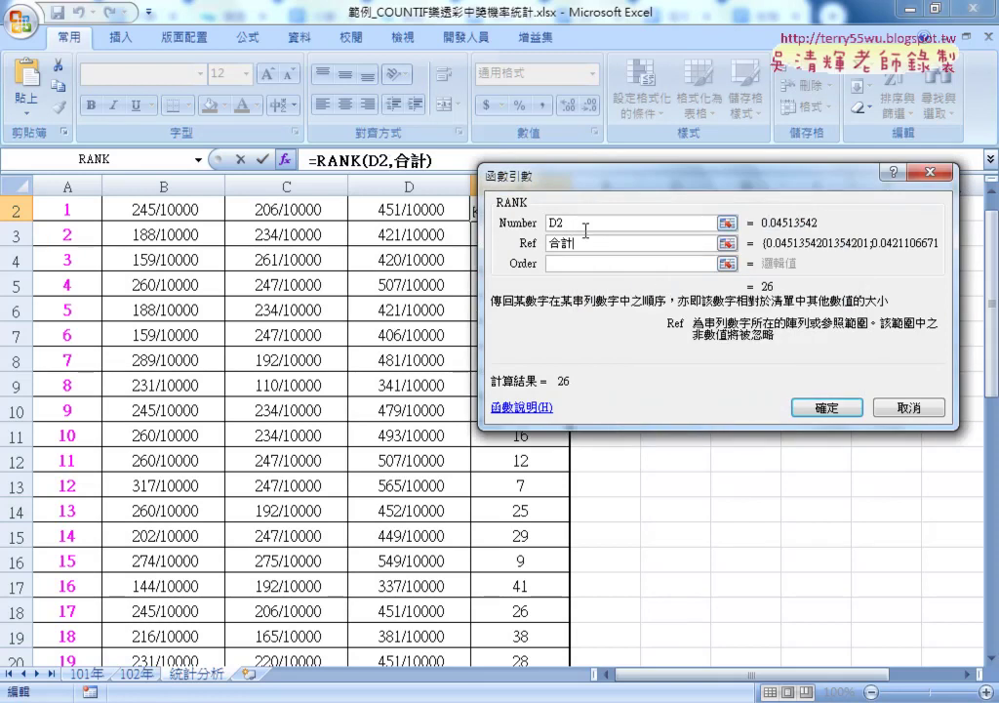
- Replace the Number argument D2 with 合計, then fill =RANK(合計,合計) down to E43
left_click(540, 227)
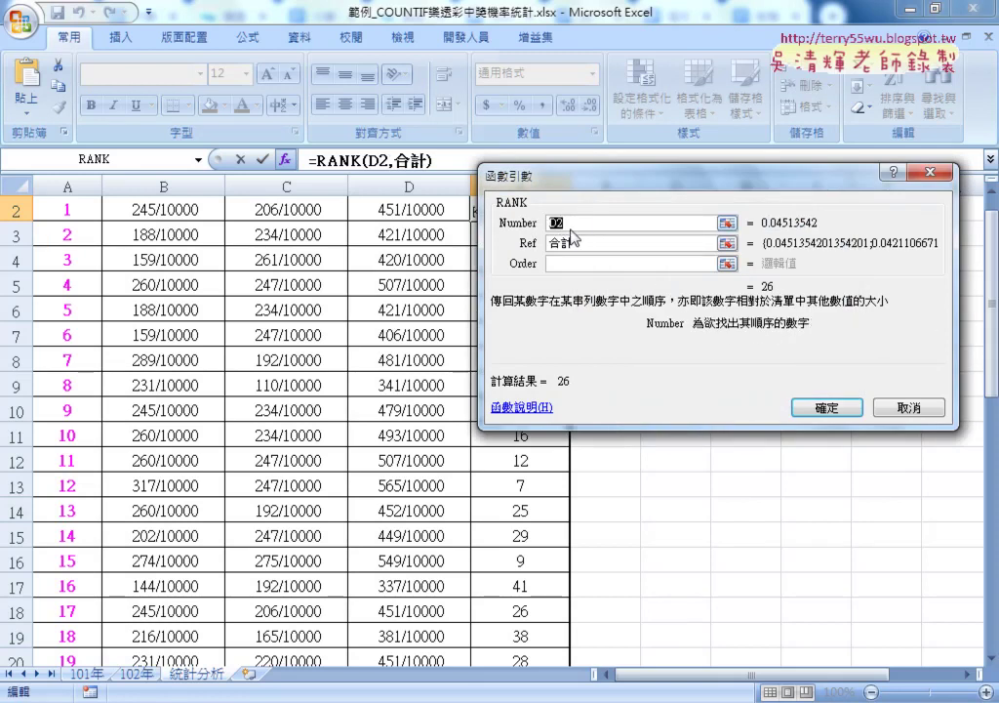
key("Delete")
key("F3")
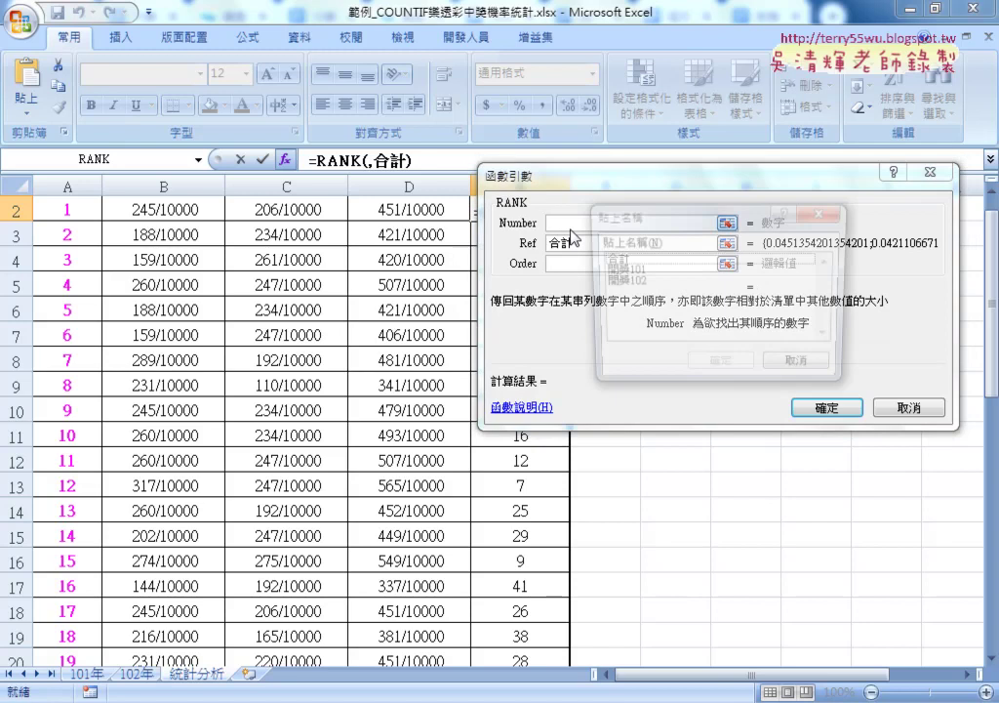
key("Return")
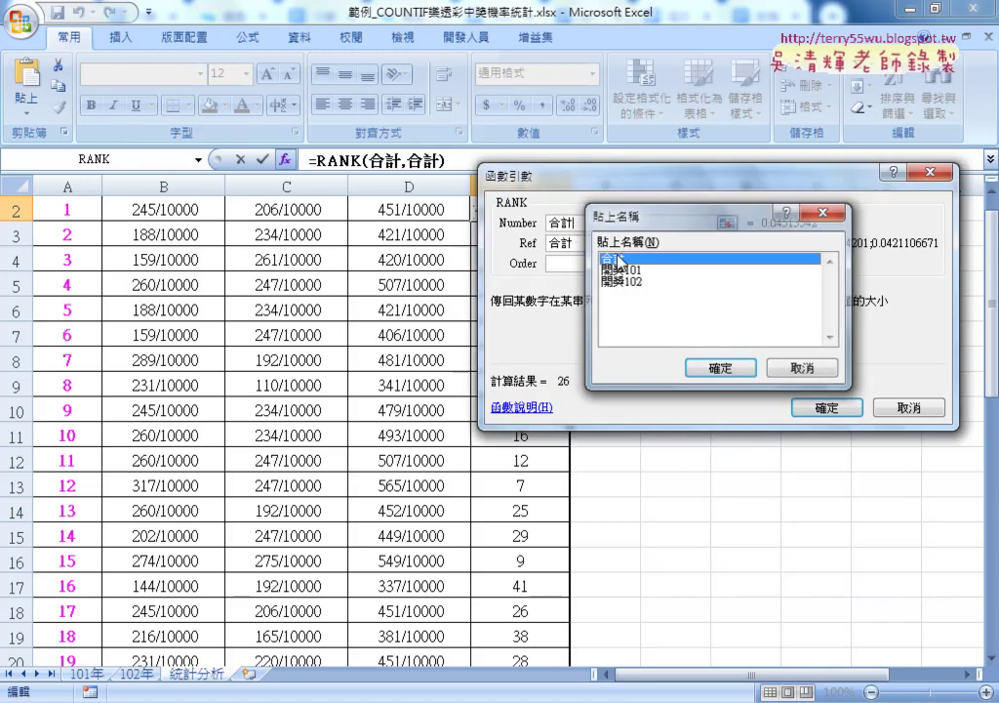
left_click(827, 408)
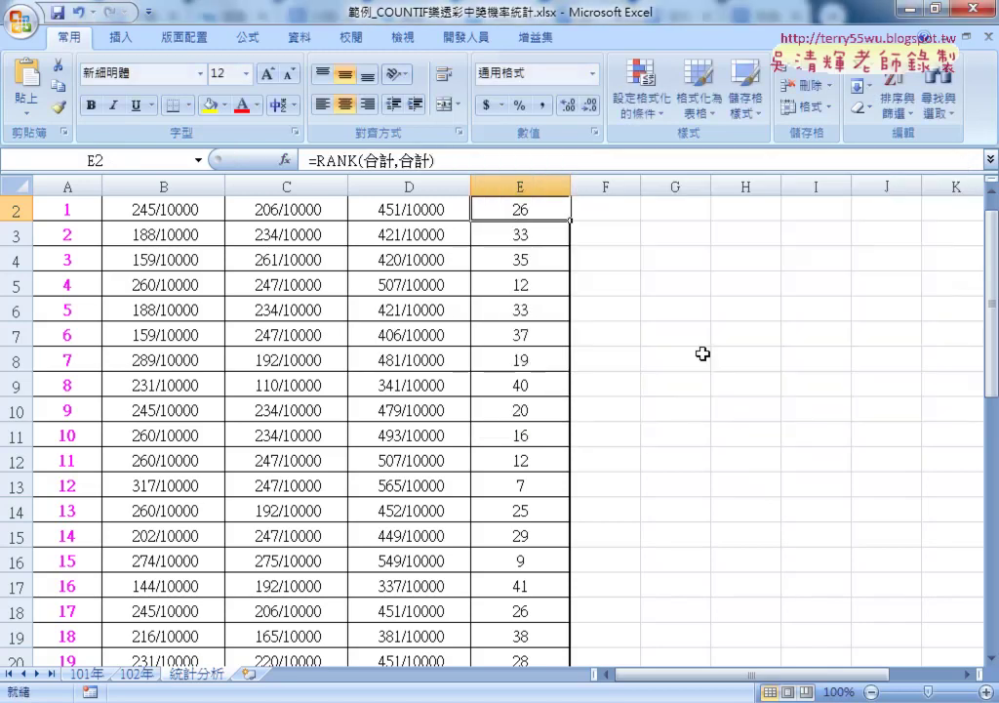
double_click(570, 222)
scroll(566, 253, "up", 1)
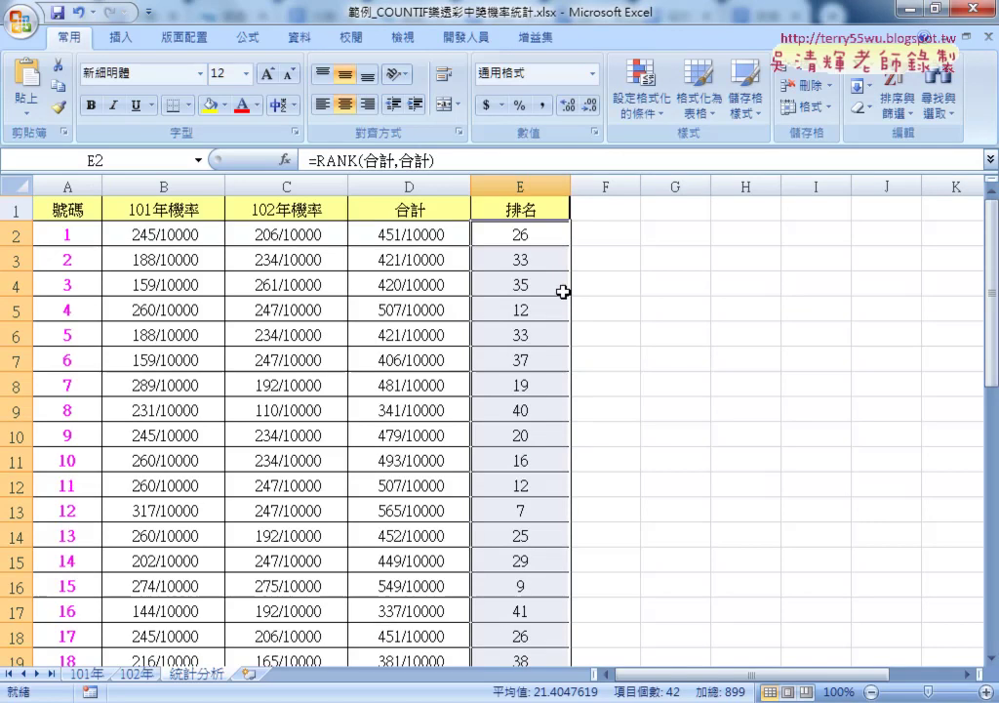
- Review E2's RANK Function Arguments and close them without changes
left_click(522, 234)
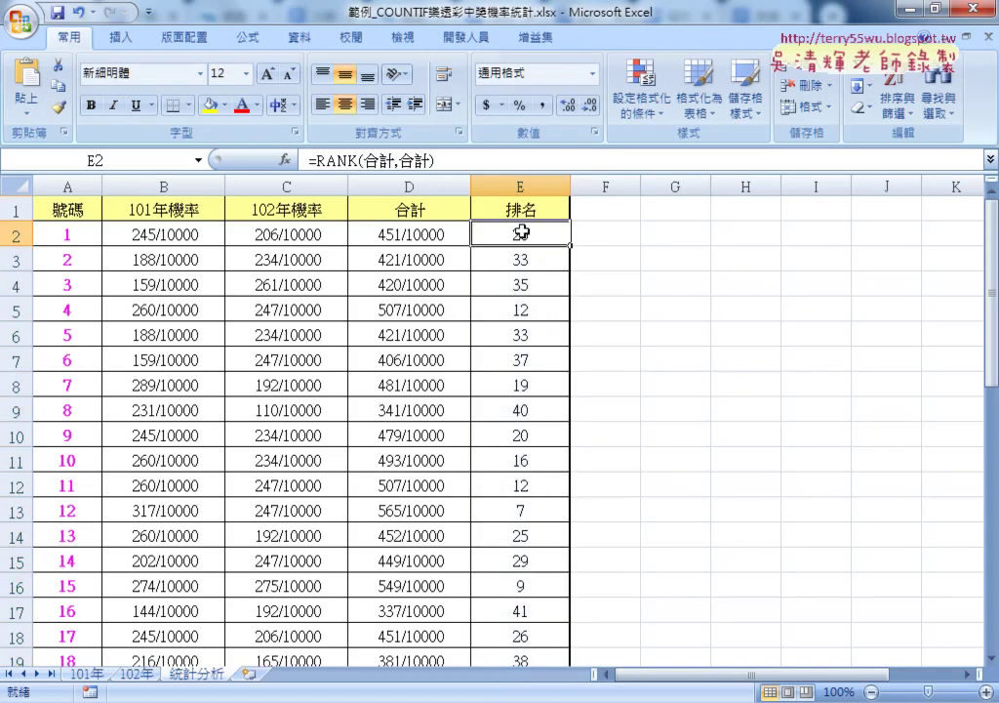
left_click(332, 160)
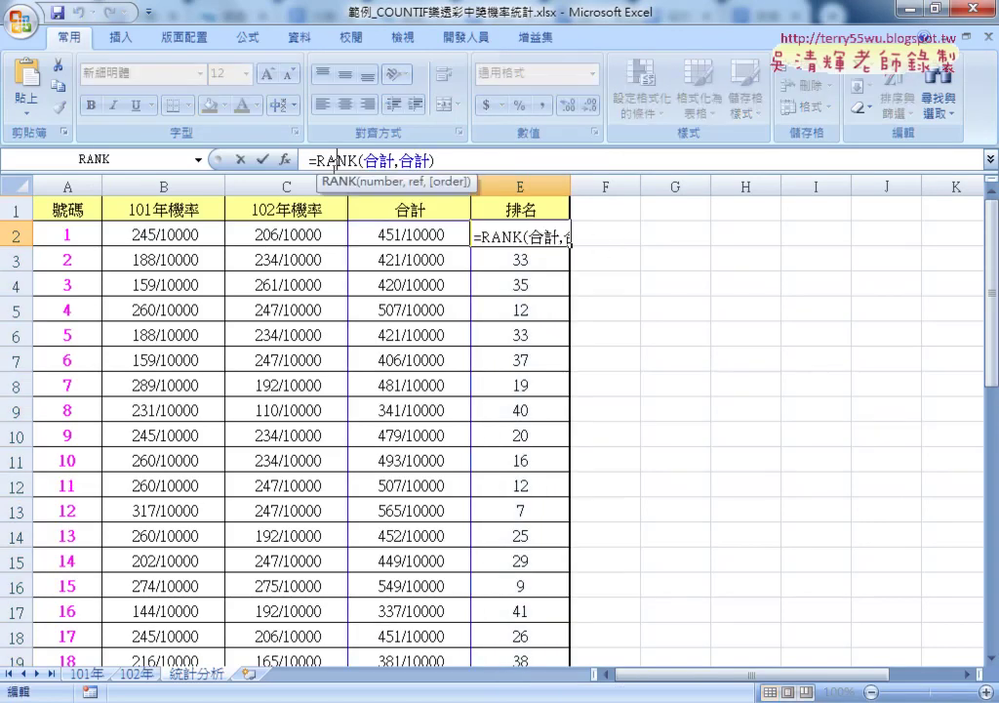
left_click(287, 161)
left_click_drag(621, 182, 709, 190)
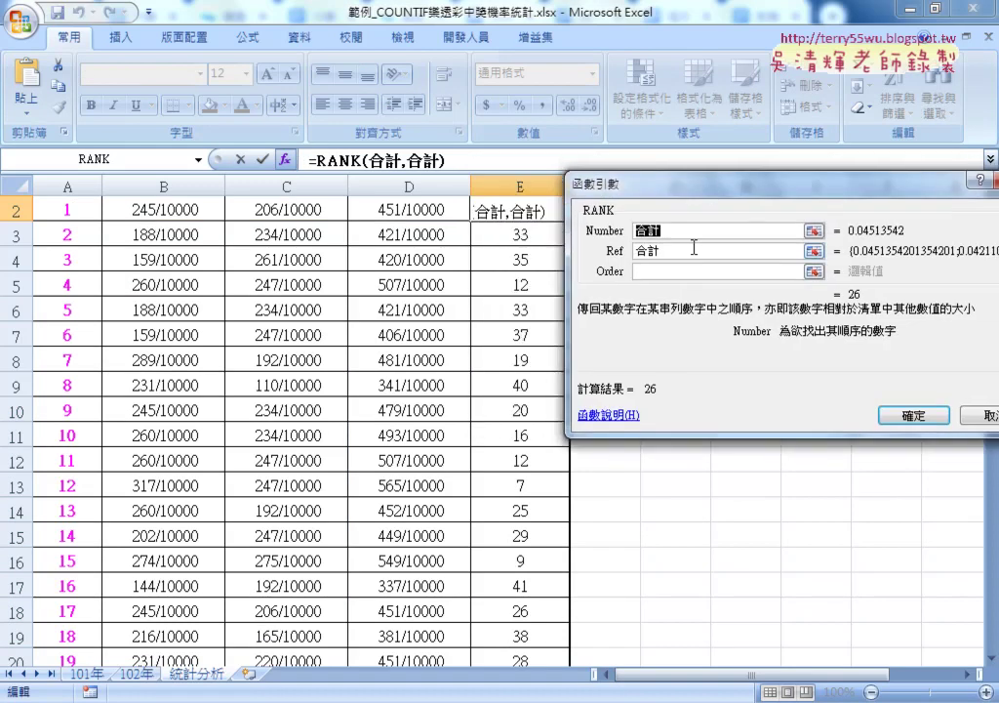
key("Tab")
mouse_move(659, 231)
left_mouse_down()
mouse_move(631, 261)
mouse_move(539, 274)
left_mouse_up()
left_click(903, 416)
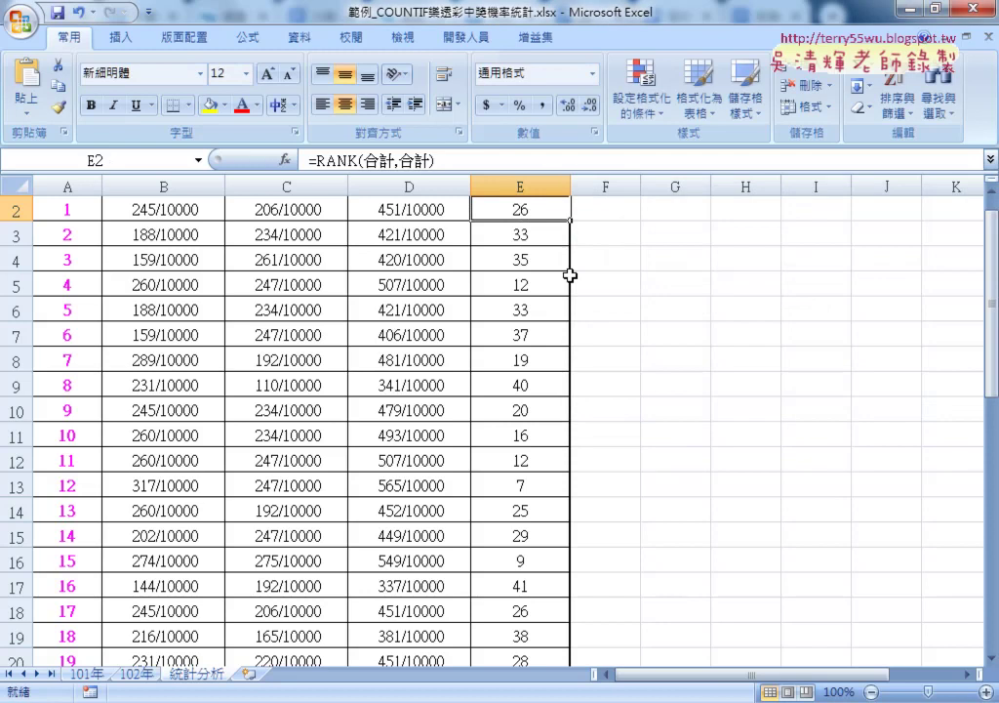
- Leave E2's formula unchanged and switch to the 101年 sheet
left_click(379, 160)
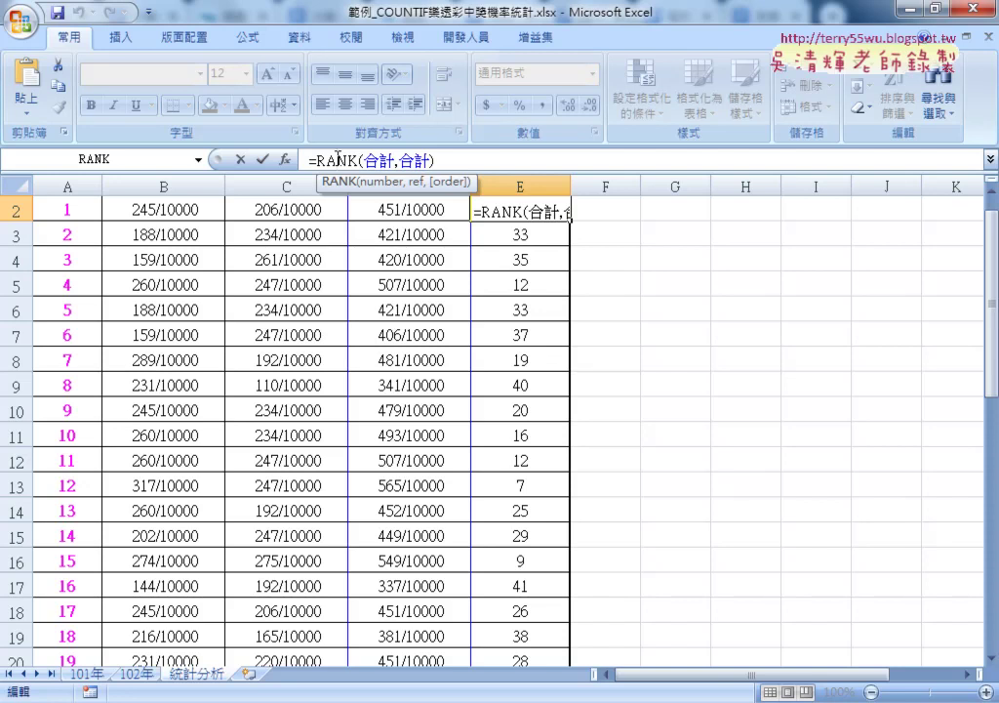
key("Escape")
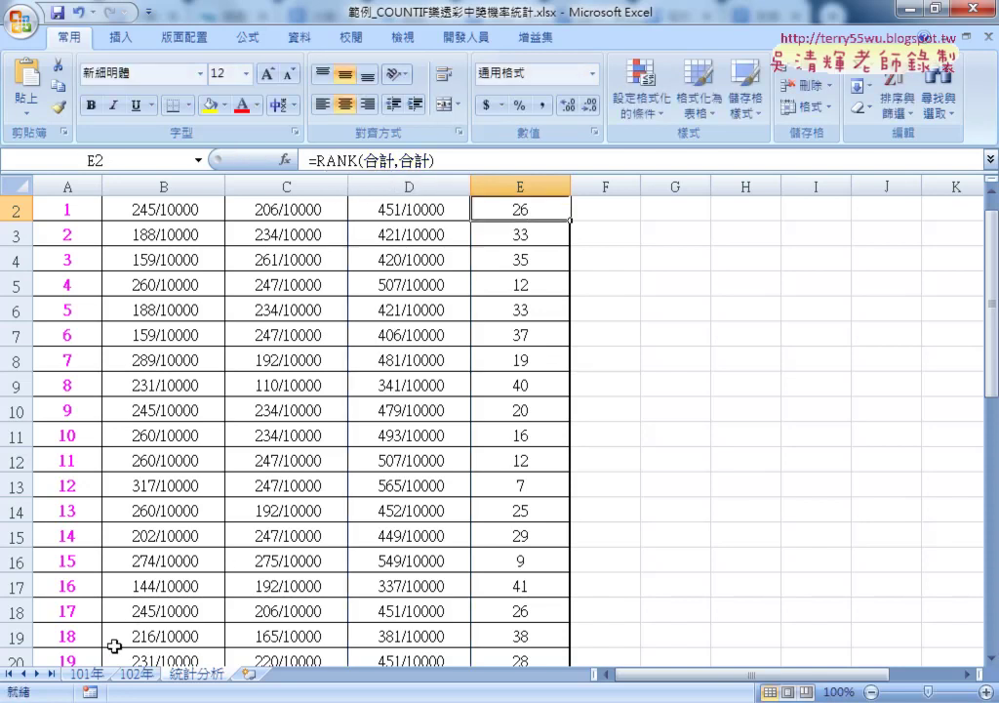
left_click(86, 673)
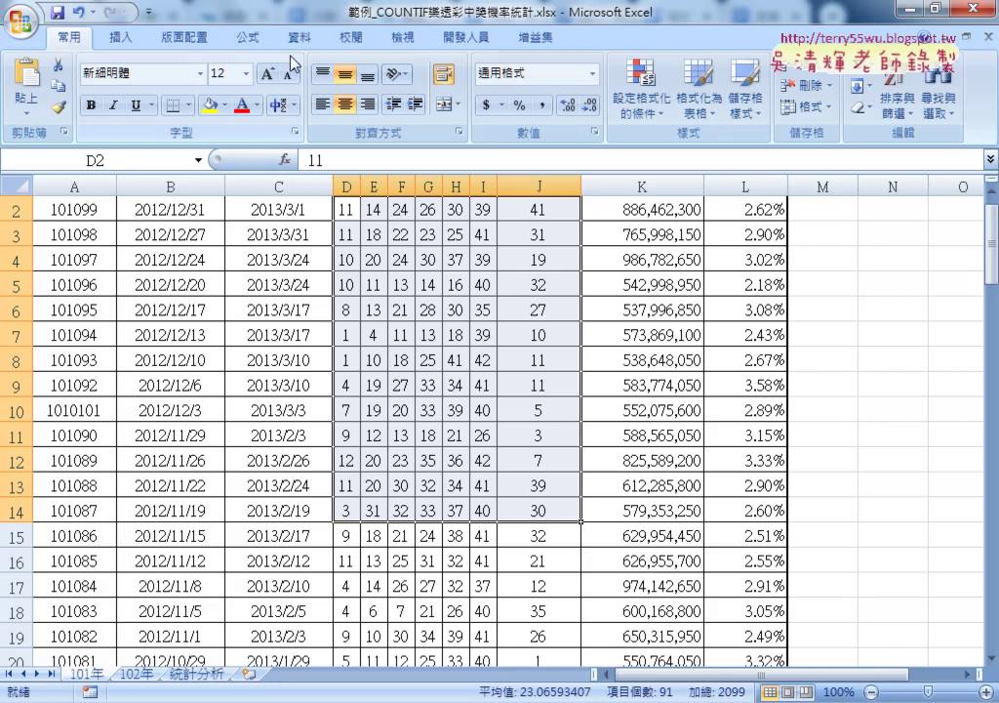
- Inspect 開獎101 and 開獎102 in Name Manager, then select B2 on 統計分析
left_click(248, 37)
left_click(517, 93)
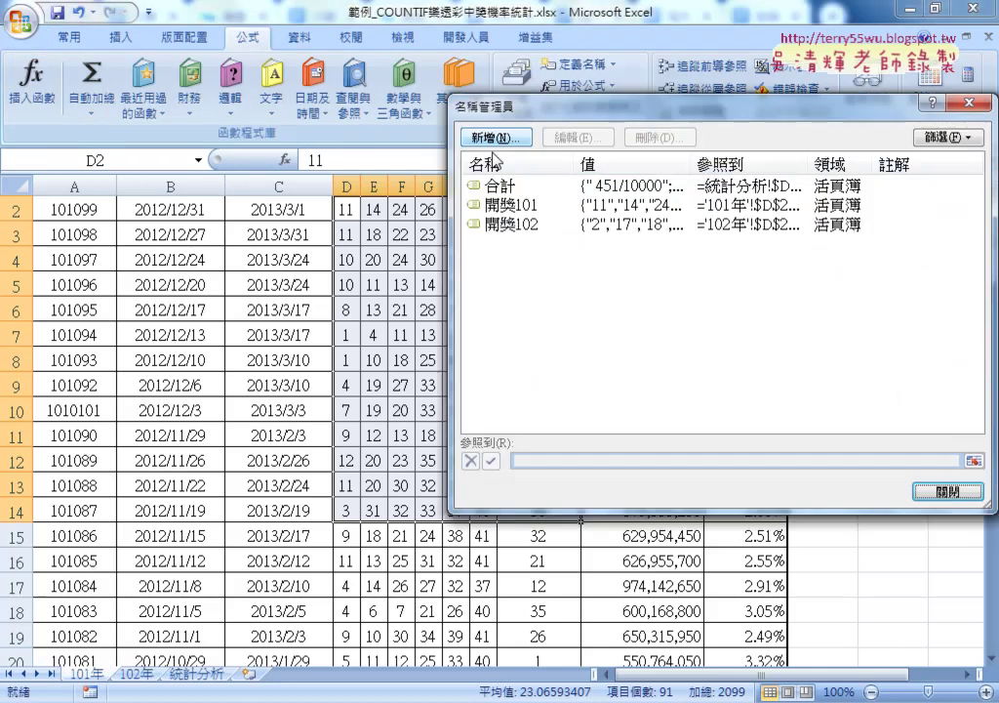
left_click(522, 205)
left_click(527, 224)
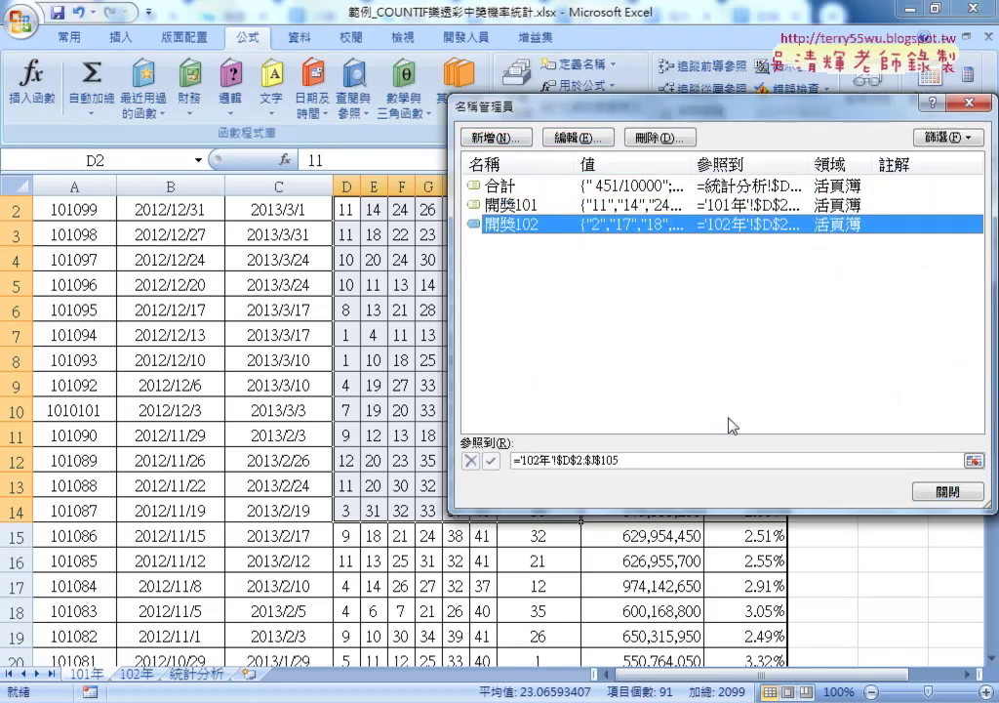
left_click(935, 492)
left_click(190, 676)
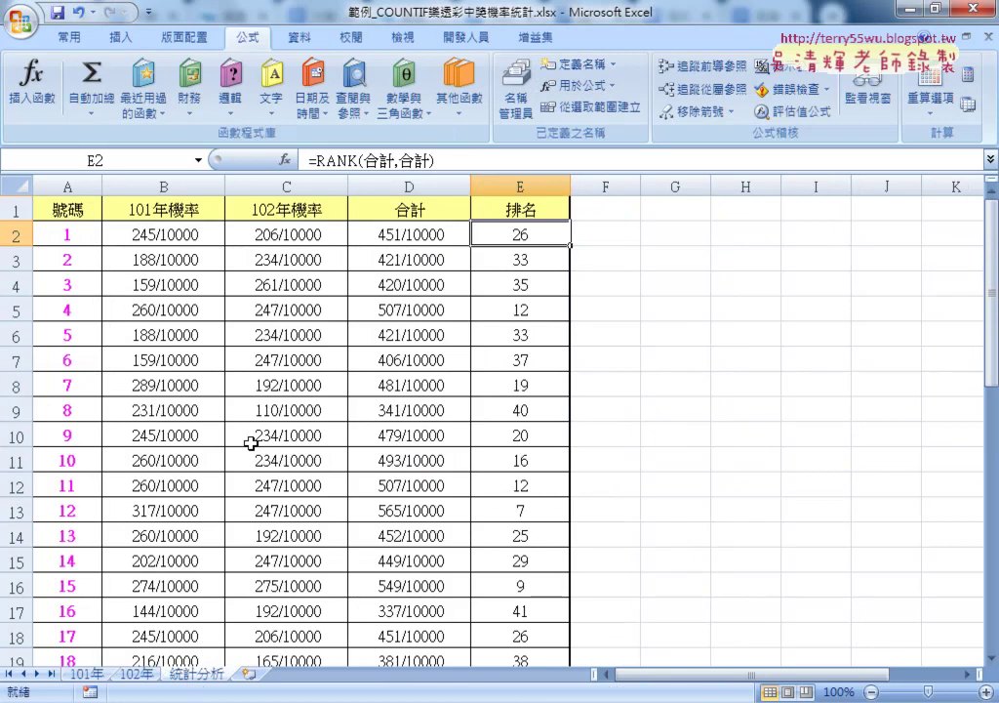
left_click(162, 231)
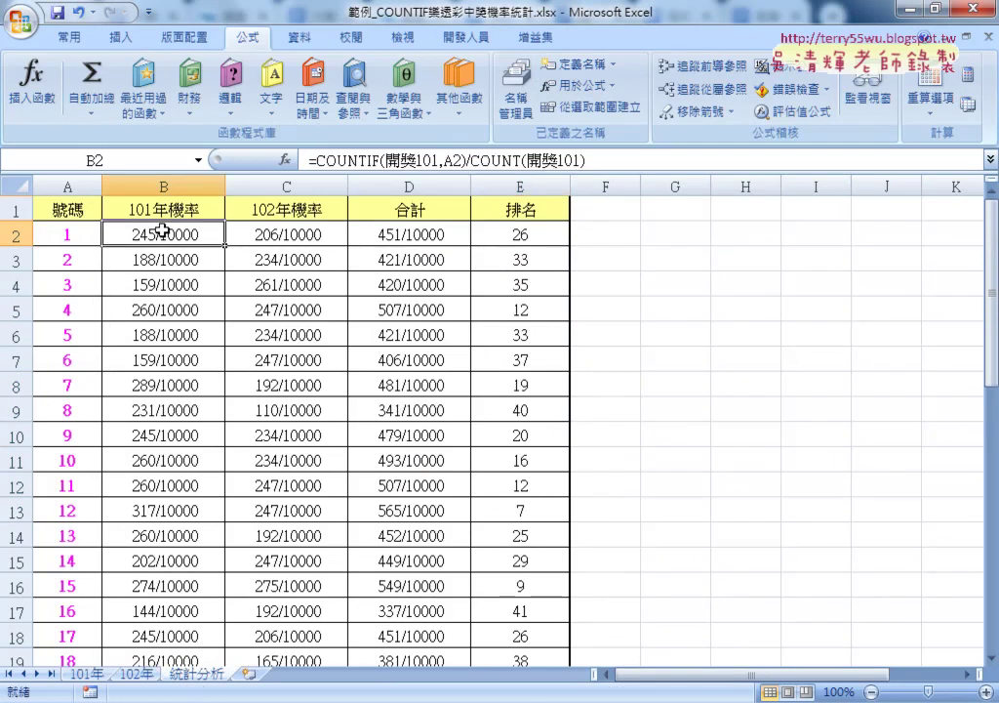